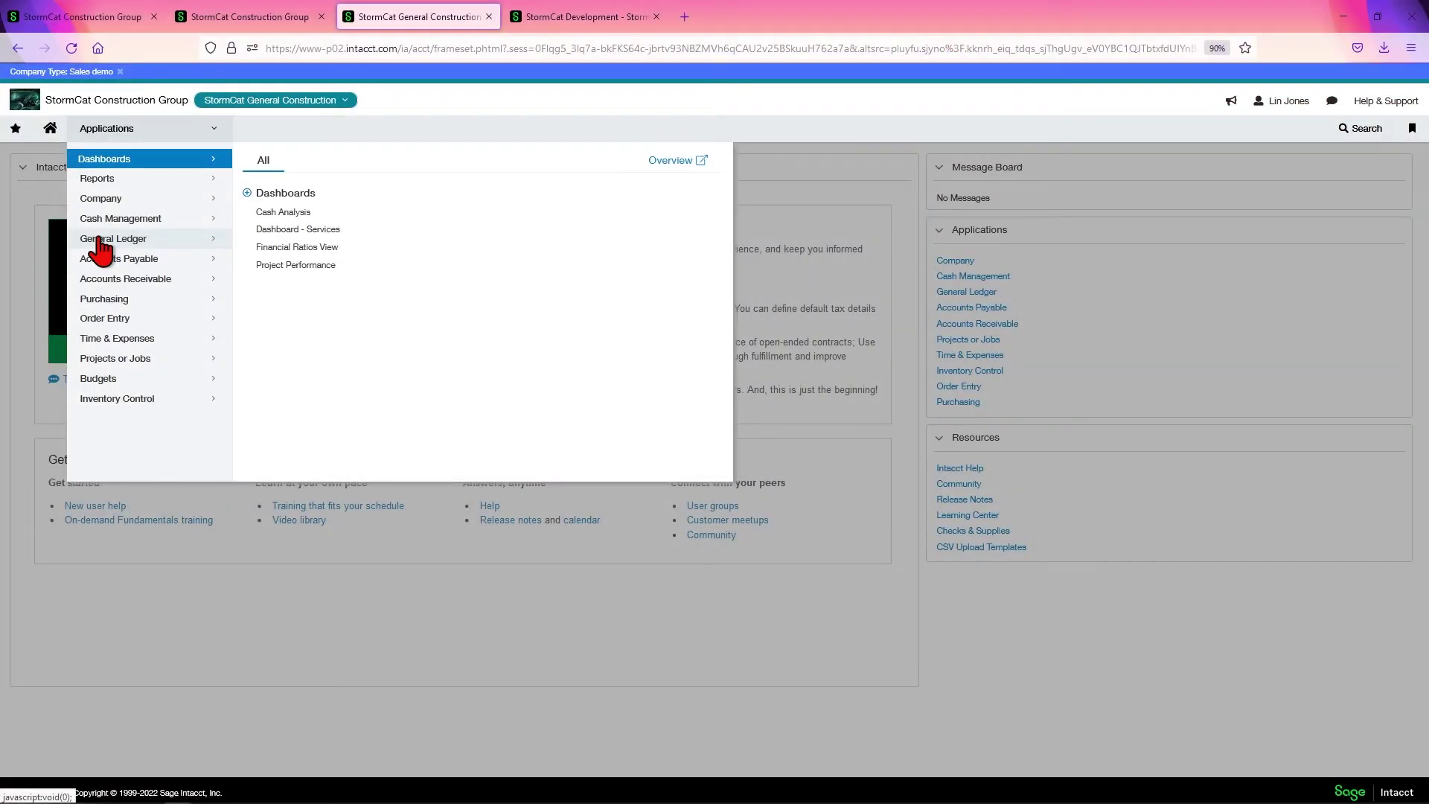
- Navigate to General Ledger journal entries and view the General Journal's transactions
{"action": "left_click", "coordinate": [264, 162]}
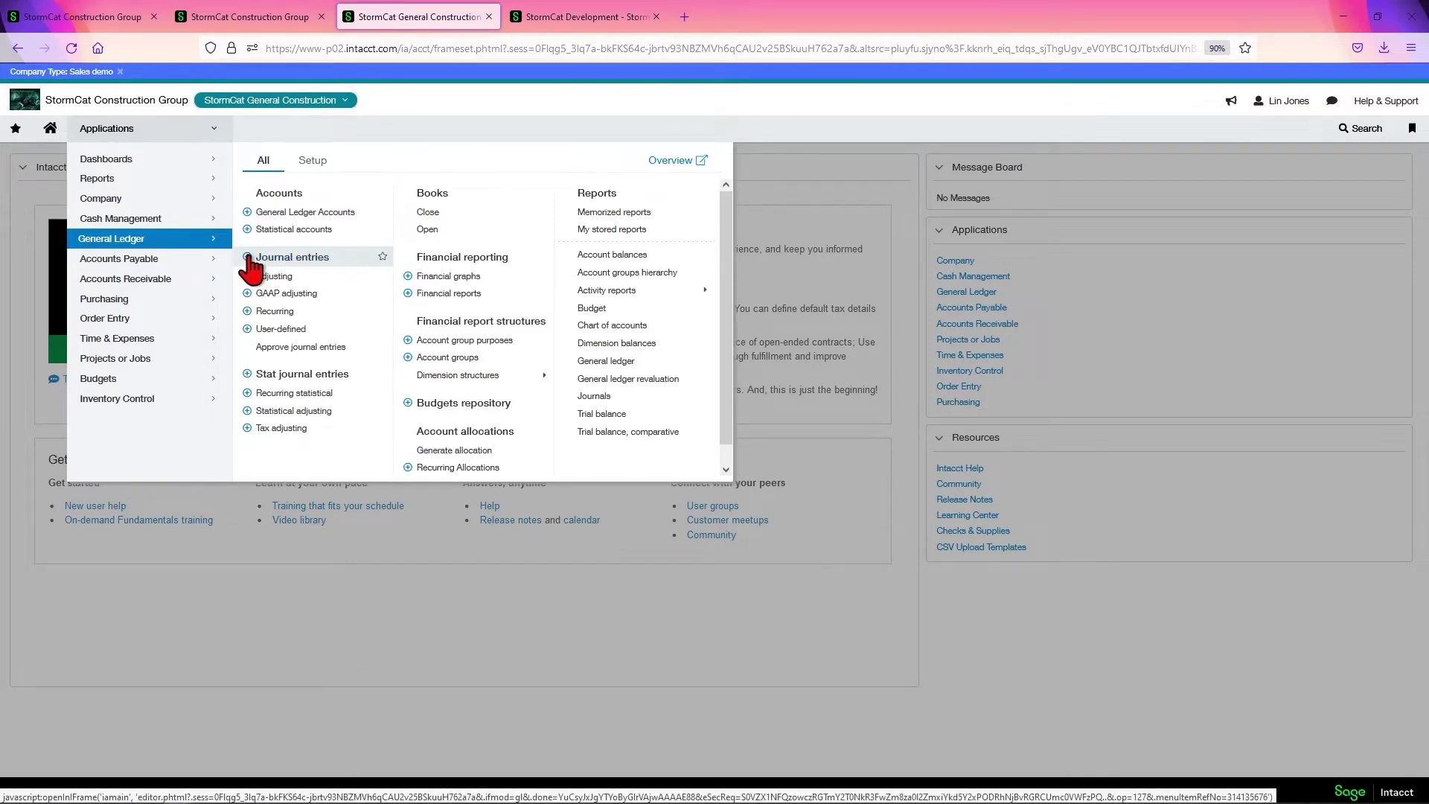
{"action": "left_click", "coordinate": [293, 257]}
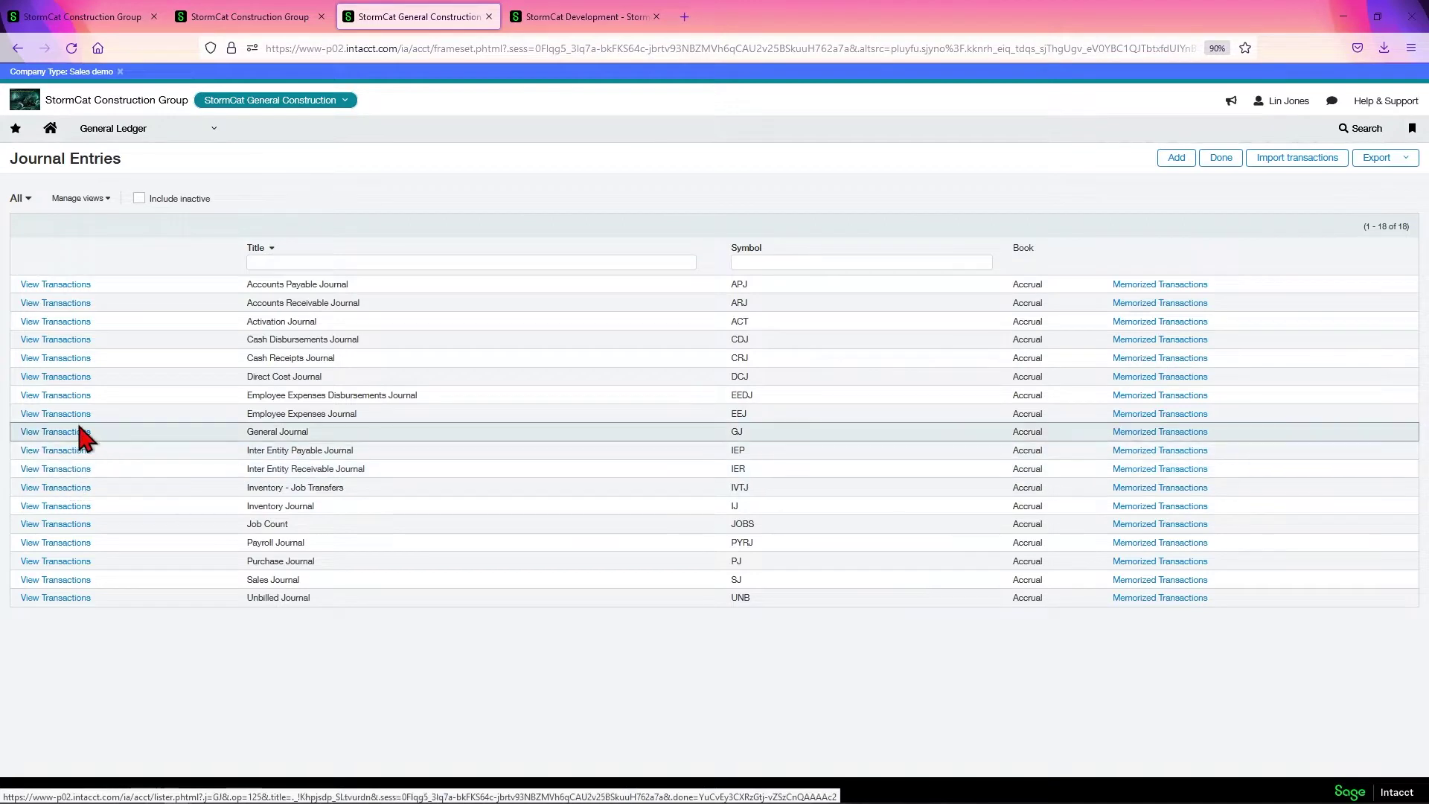
{"action": "left_click", "coordinate": [54, 433]}
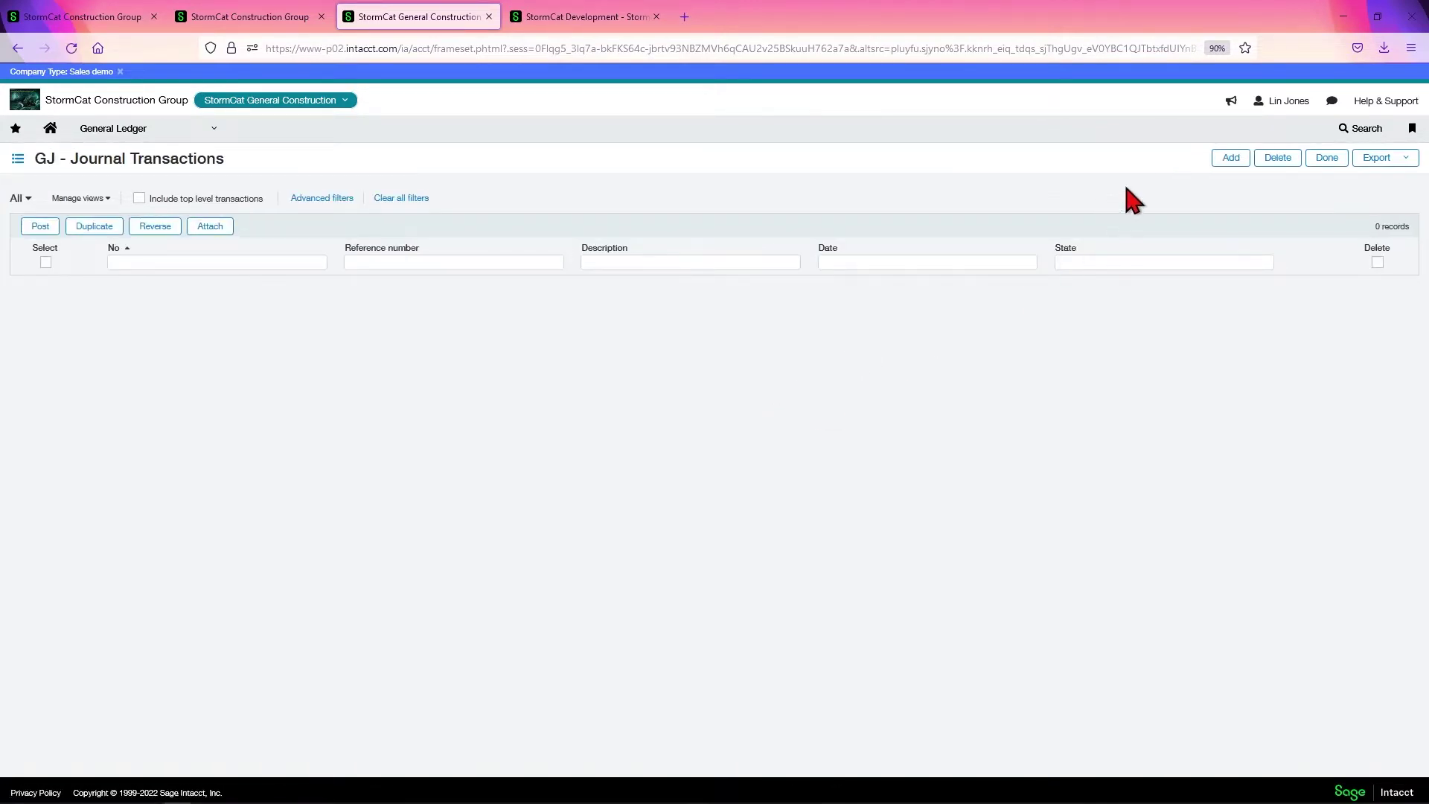
- Start a new General Journal transaction and cancel it
{"action": "left_click", "coordinate": [1231, 157]}
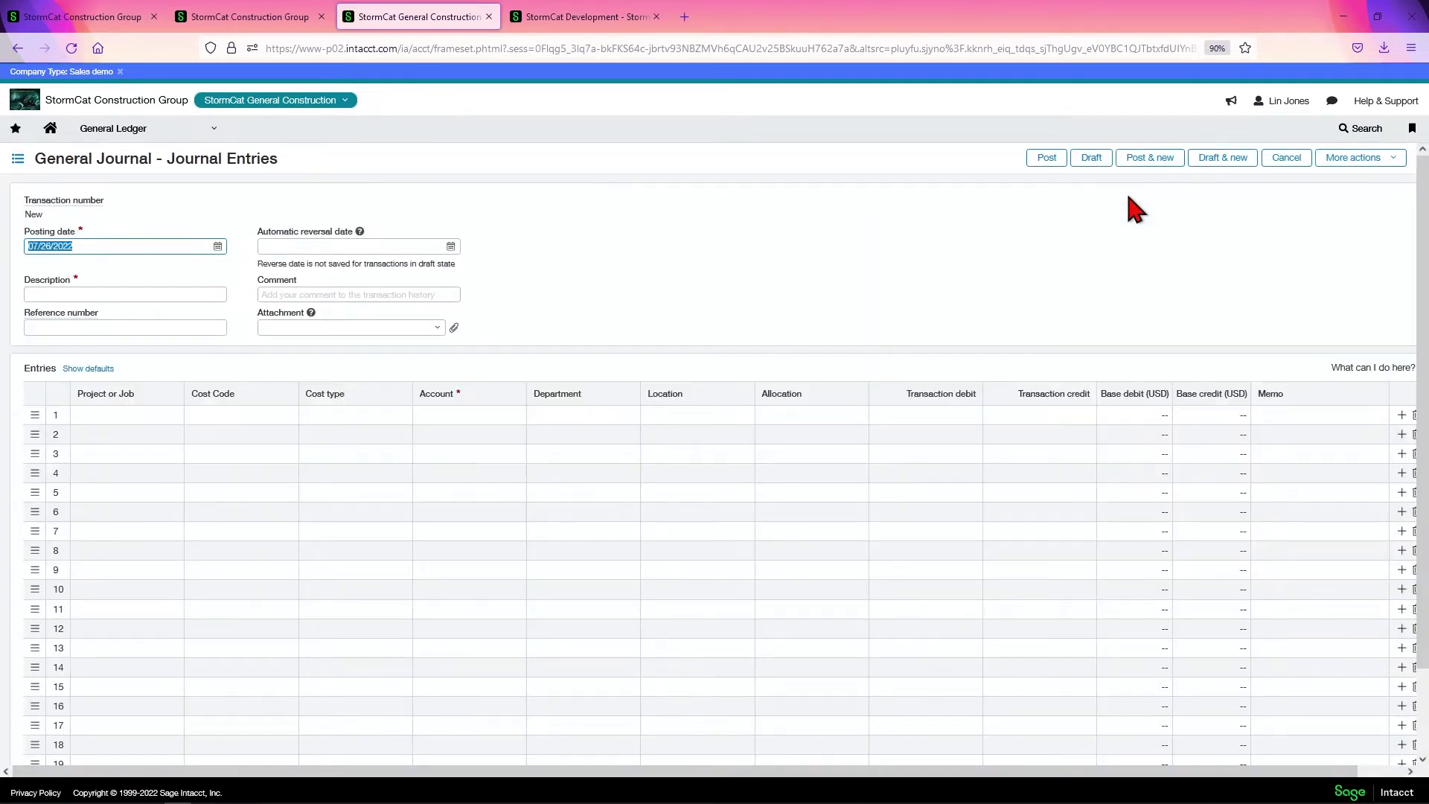
{"action": "left_click", "coordinate": [1286, 157]}
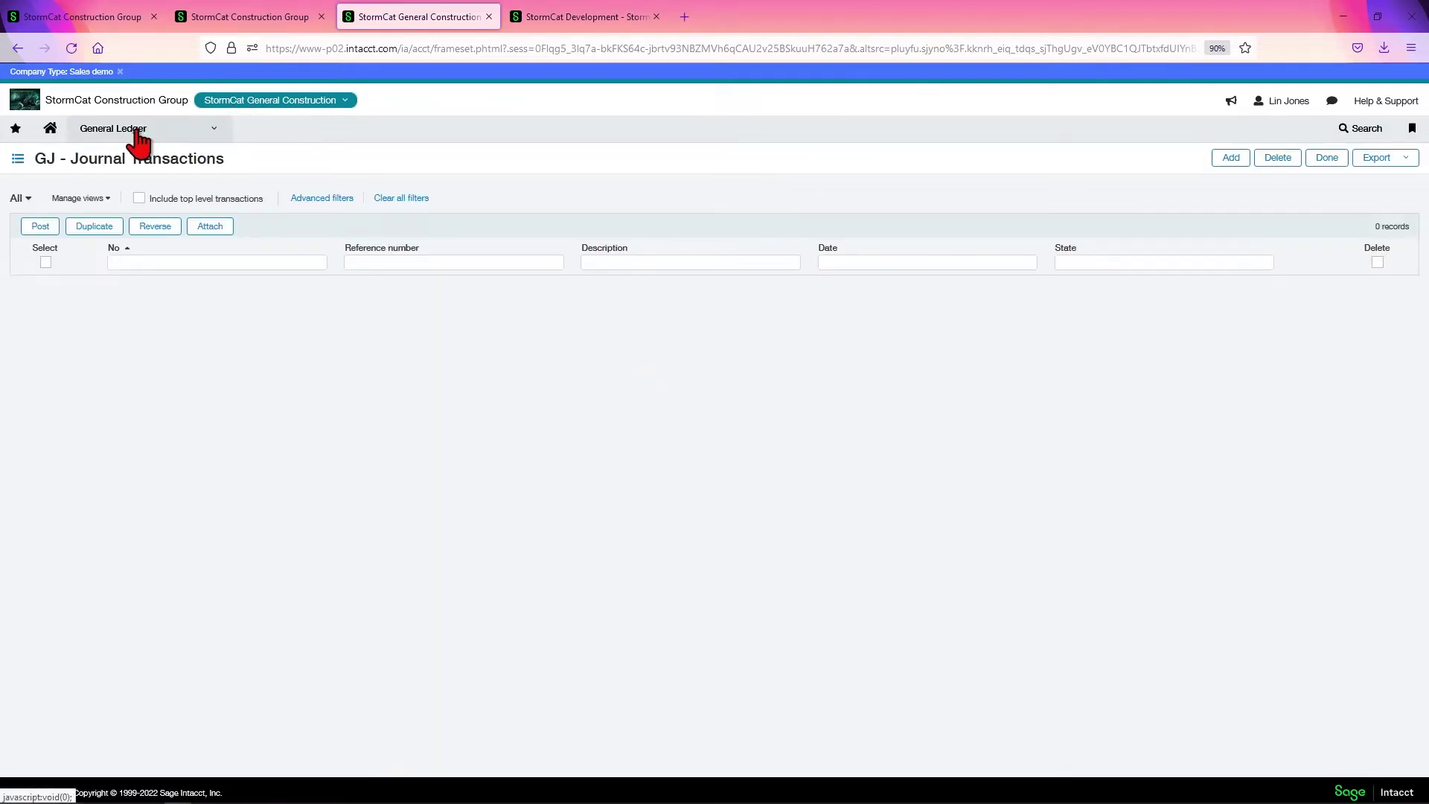
{"action": "mouse_move", "coordinate": [146, 129]}
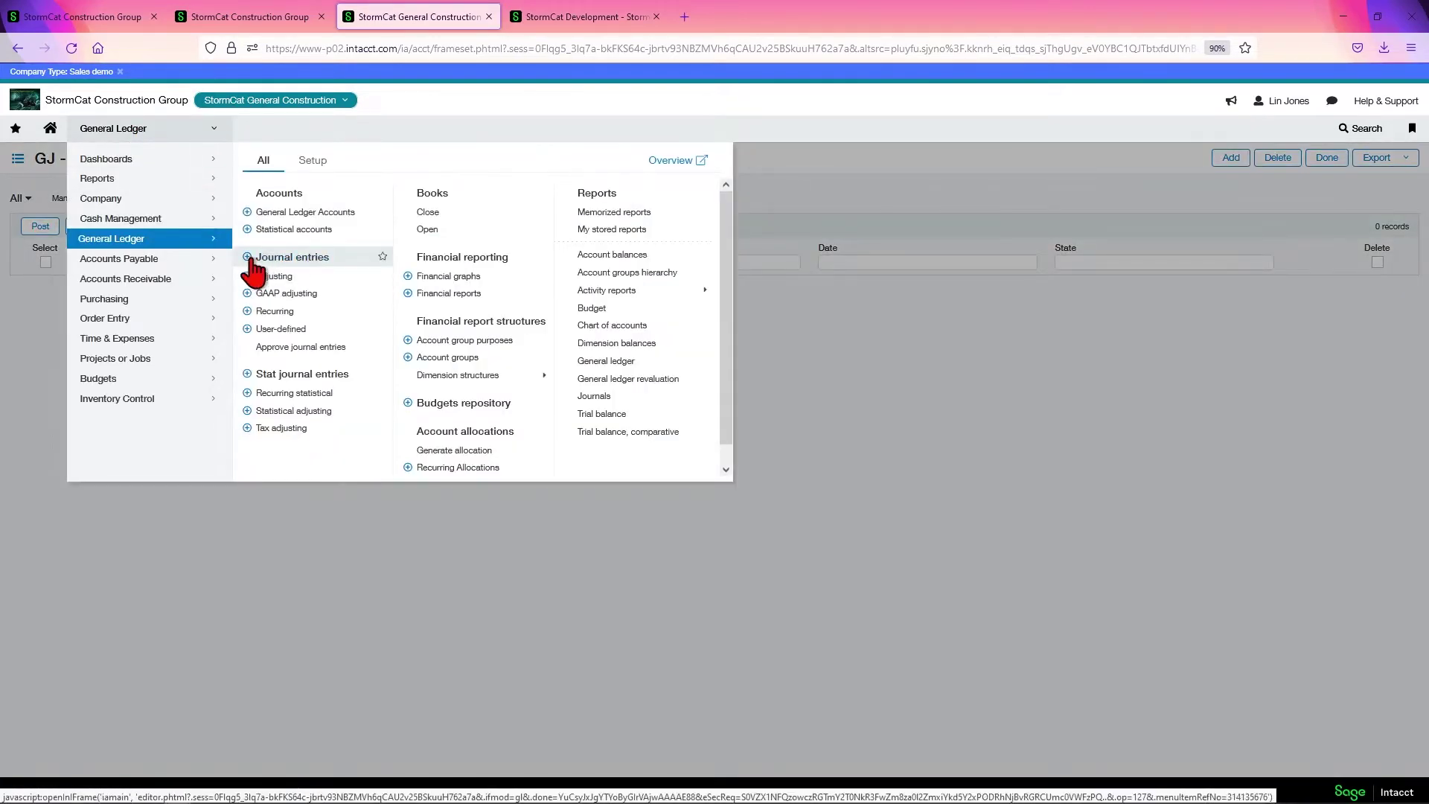
{"action": "mouse_move", "coordinate": [293, 258]}
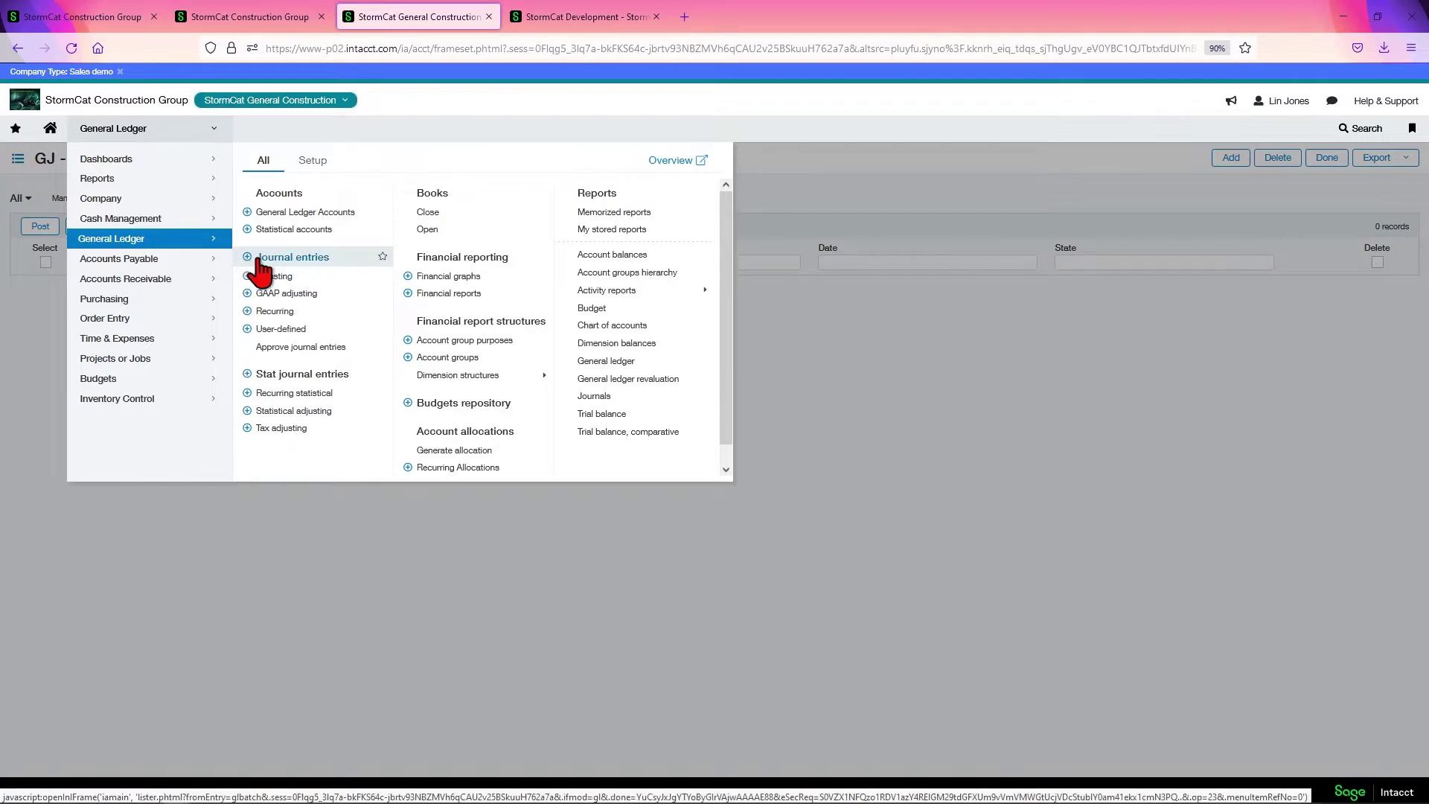
- Add a new journal entry and bring up the Journal dropdown choices
{"action": "left_click", "coordinate": [292, 257]}
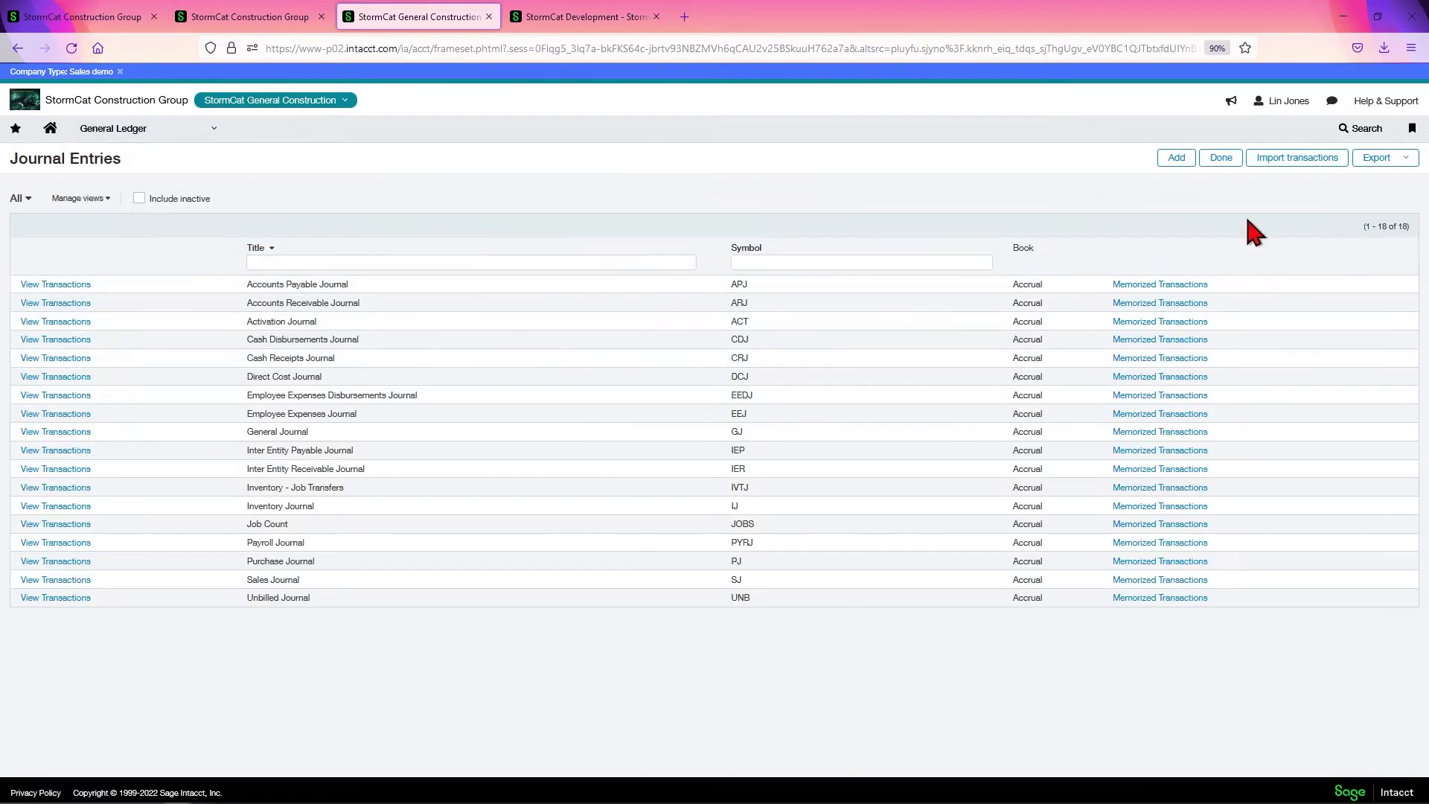
{"action": "left_click", "coordinate": [1176, 157]}
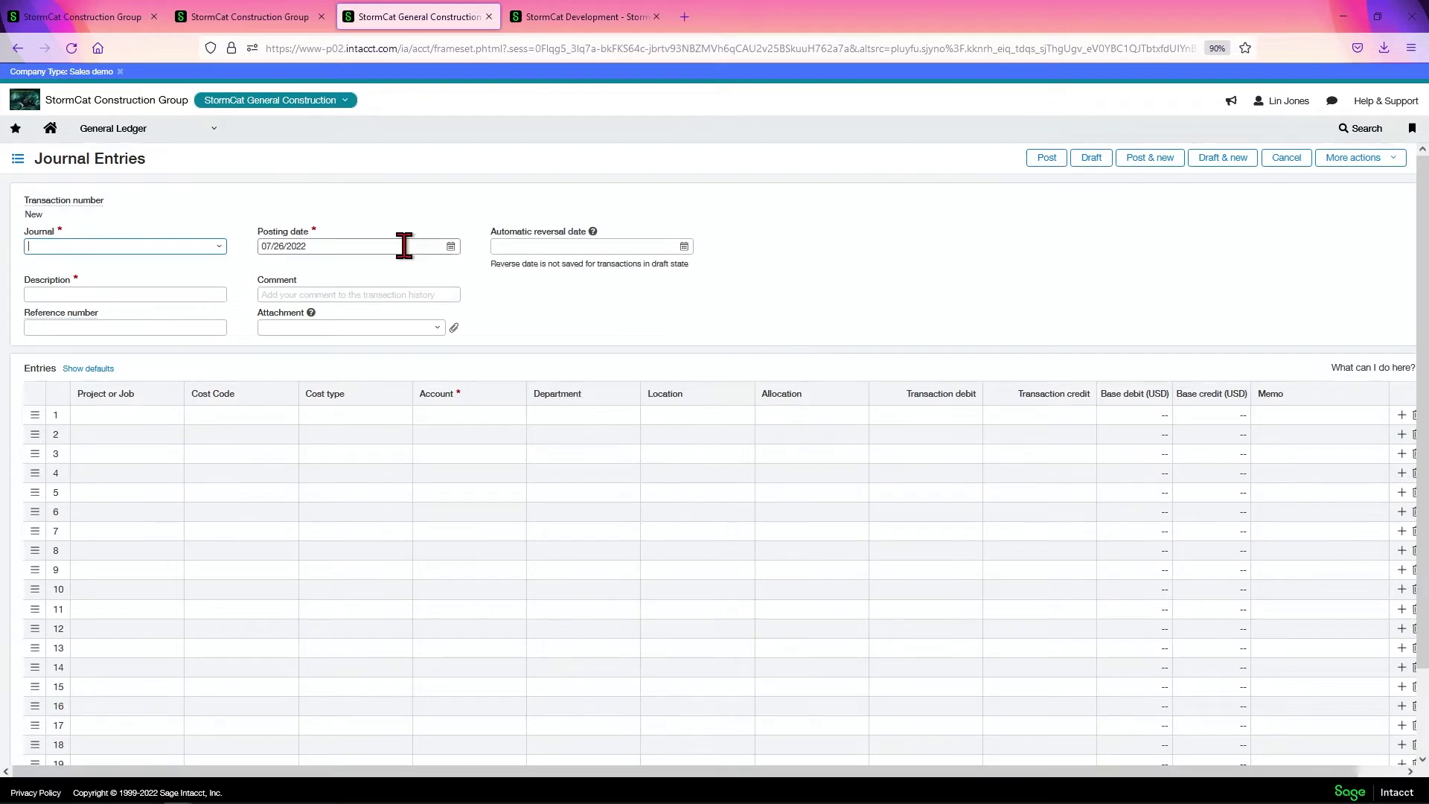
{"action": "left_click", "coordinate": [219, 248]}
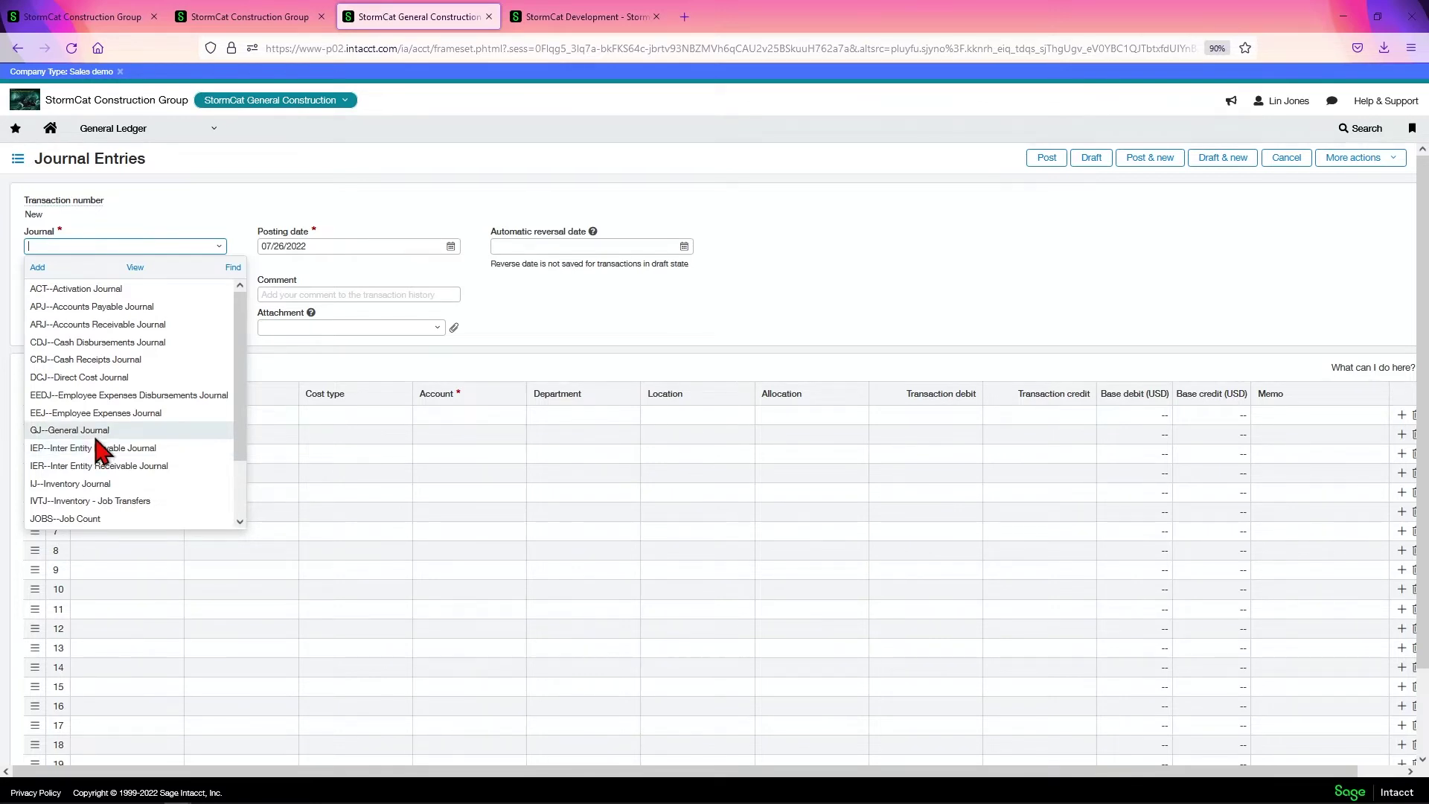
- Choose GJ--General Journal, confirm the posting date and enter the description Testing Entry
{"action": "left_click", "coordinate": [95, 433]}
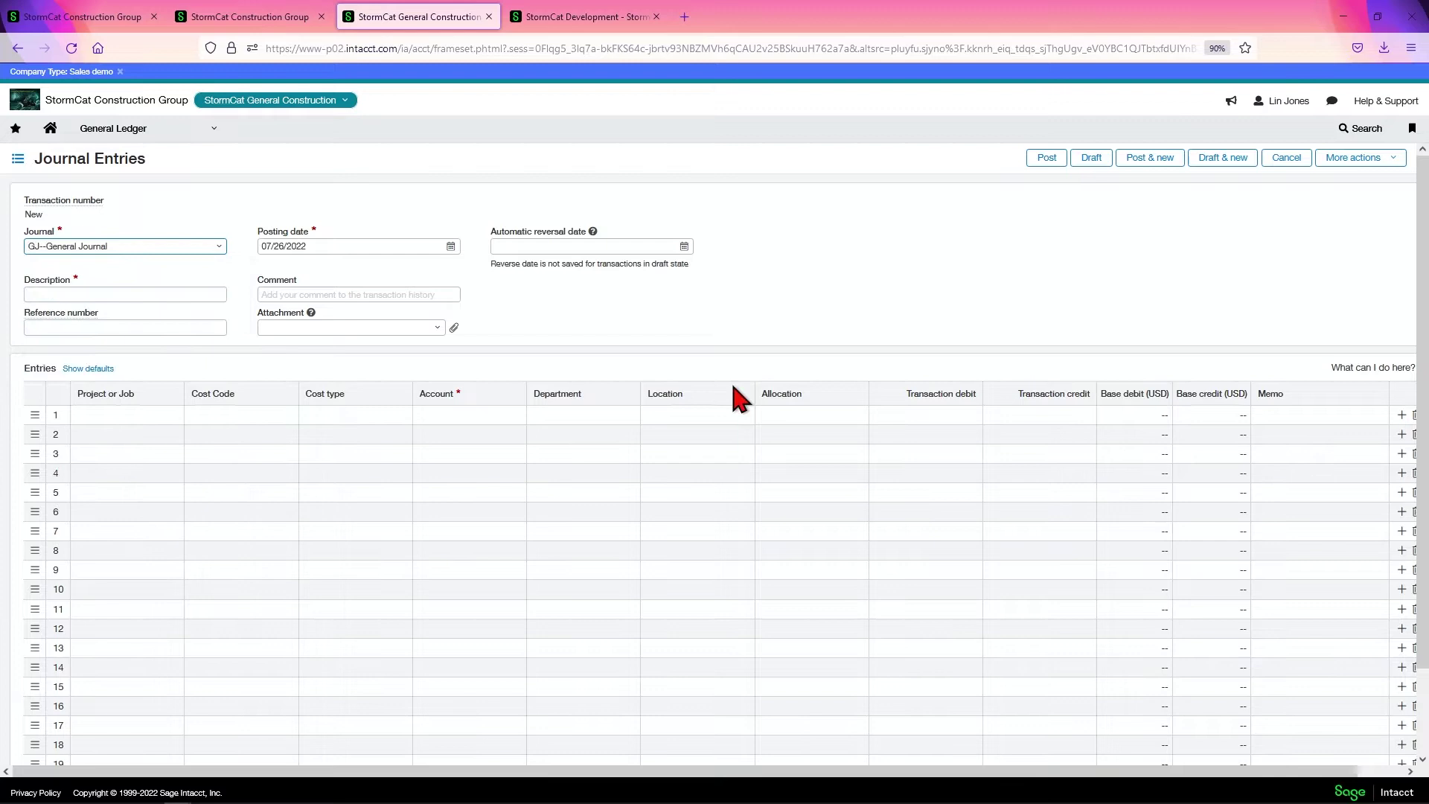
{"action": "left_click", "coordinate": [379, 247]}
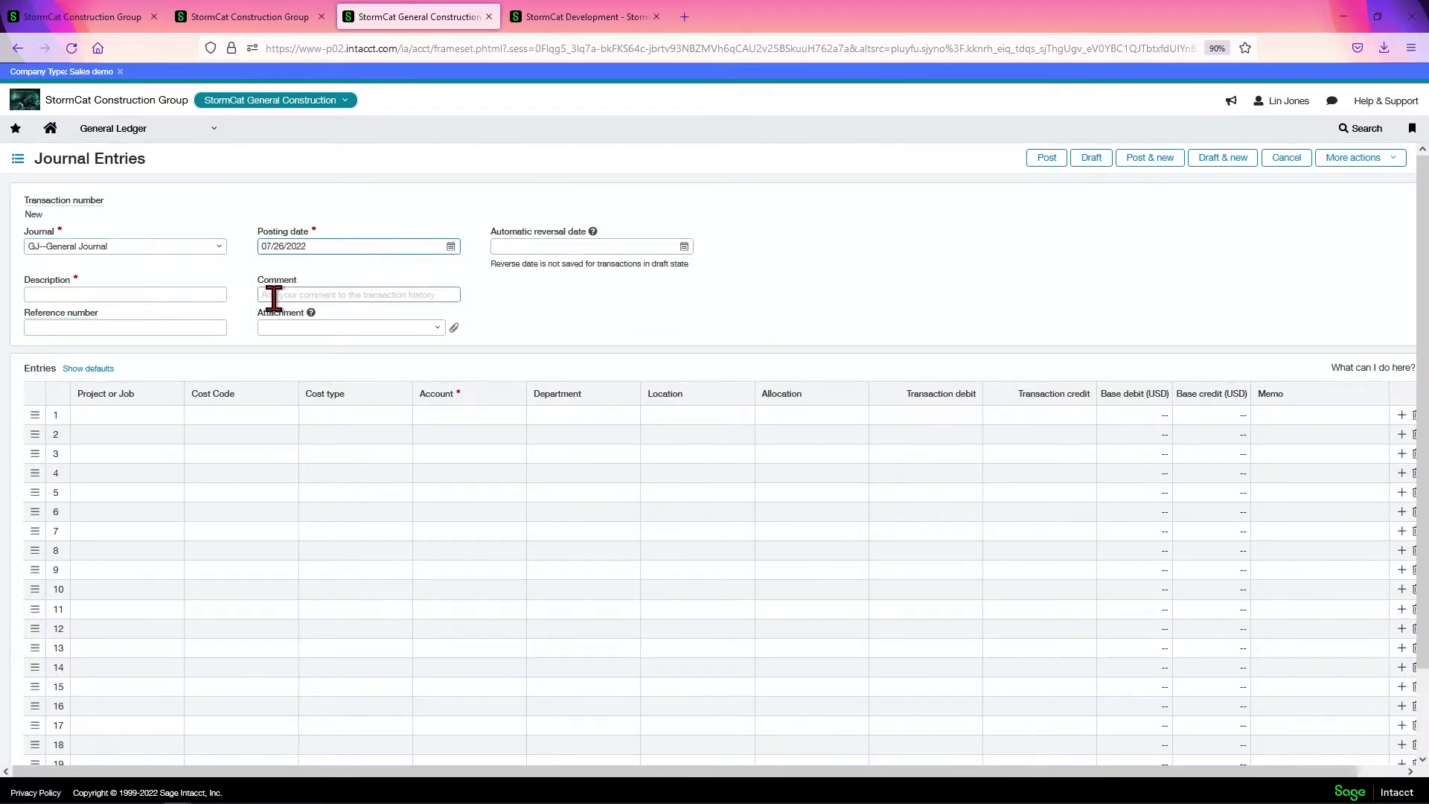
{"action": "left_click", "coordinate": [177, 293]}
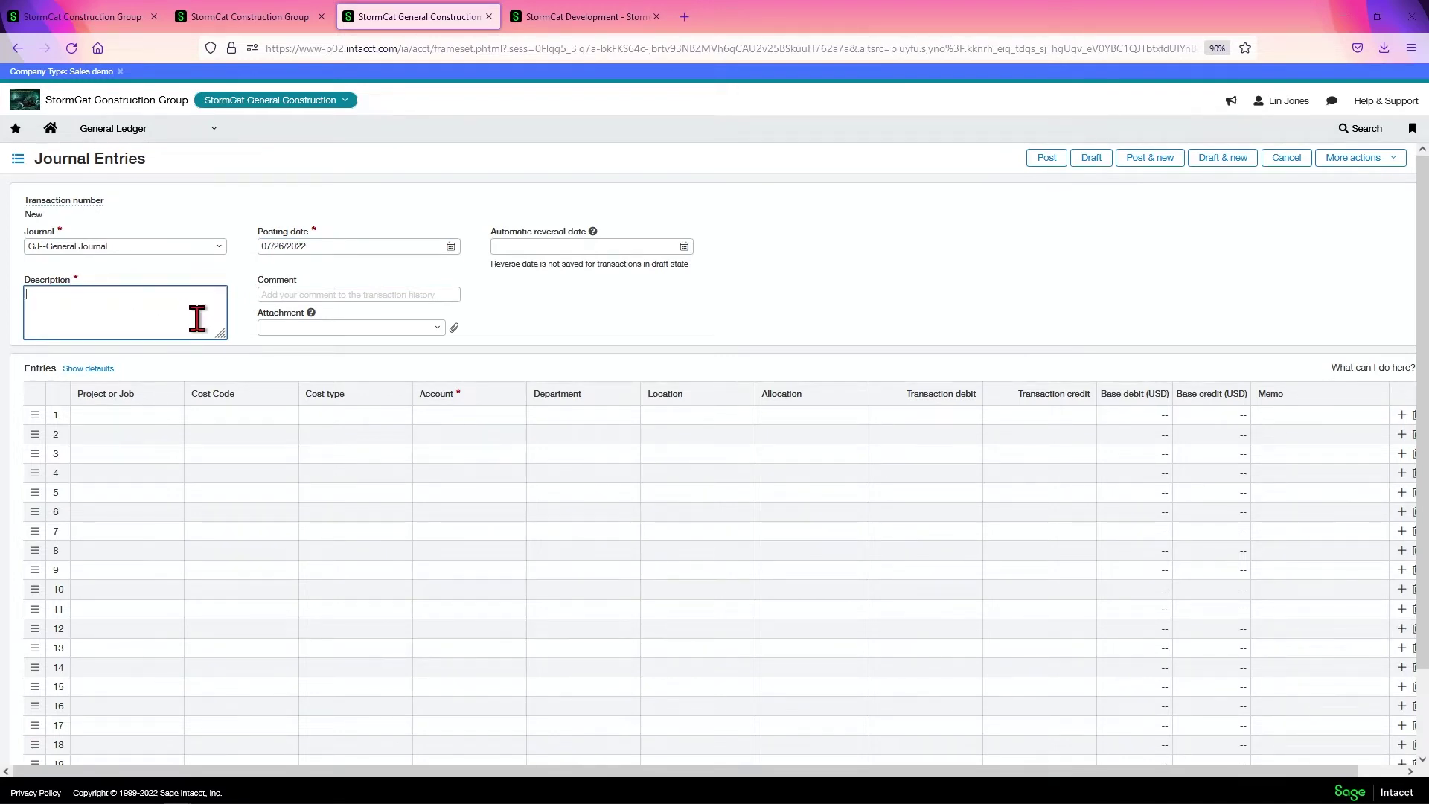
{"action": "type", "text": "Testing Entry"}
{"action": "left_click", "coordinate": [669, 335]}
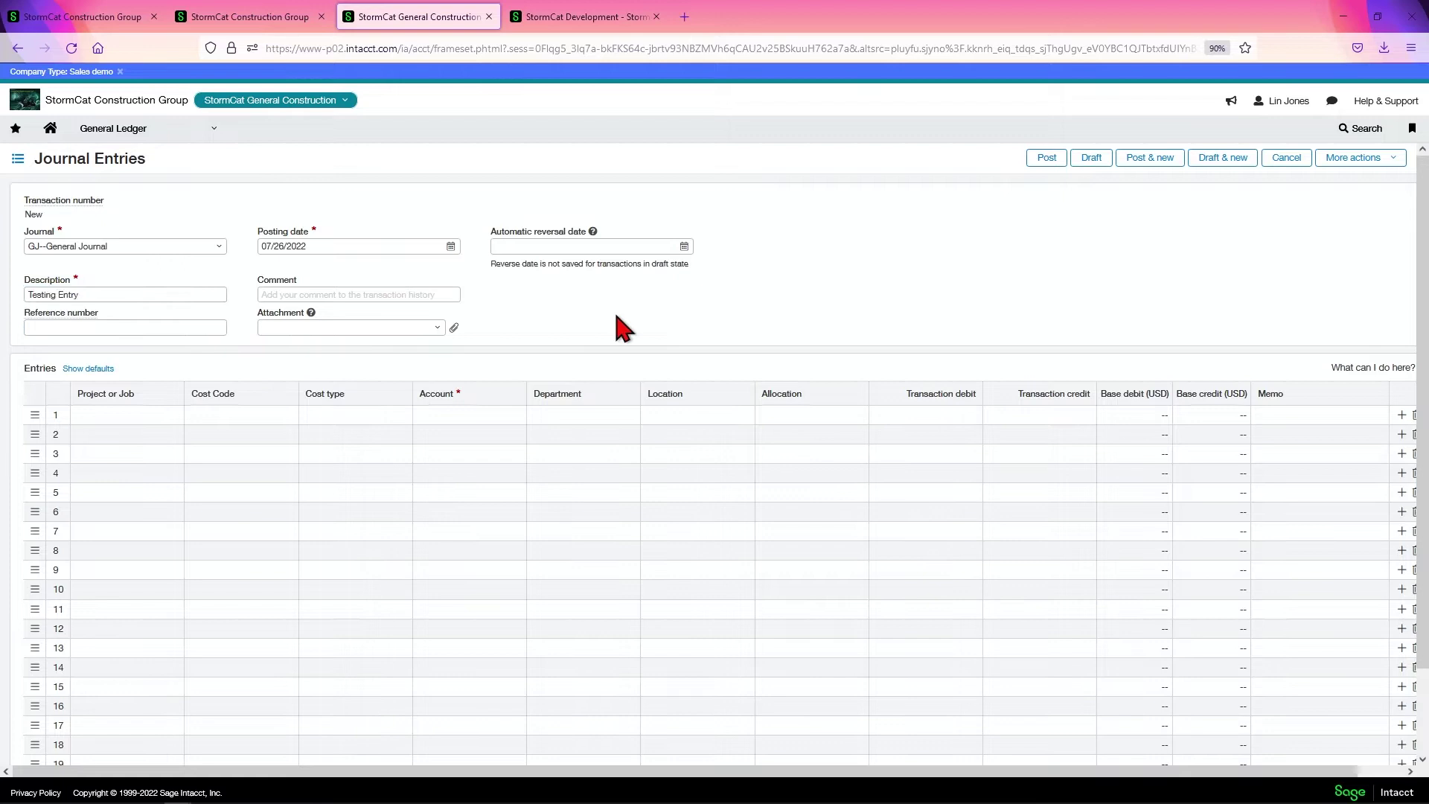
- Visit the Comment and Reference number fields, leaving both empty
{"action": "left_click", "coordinate": [338, 294]}
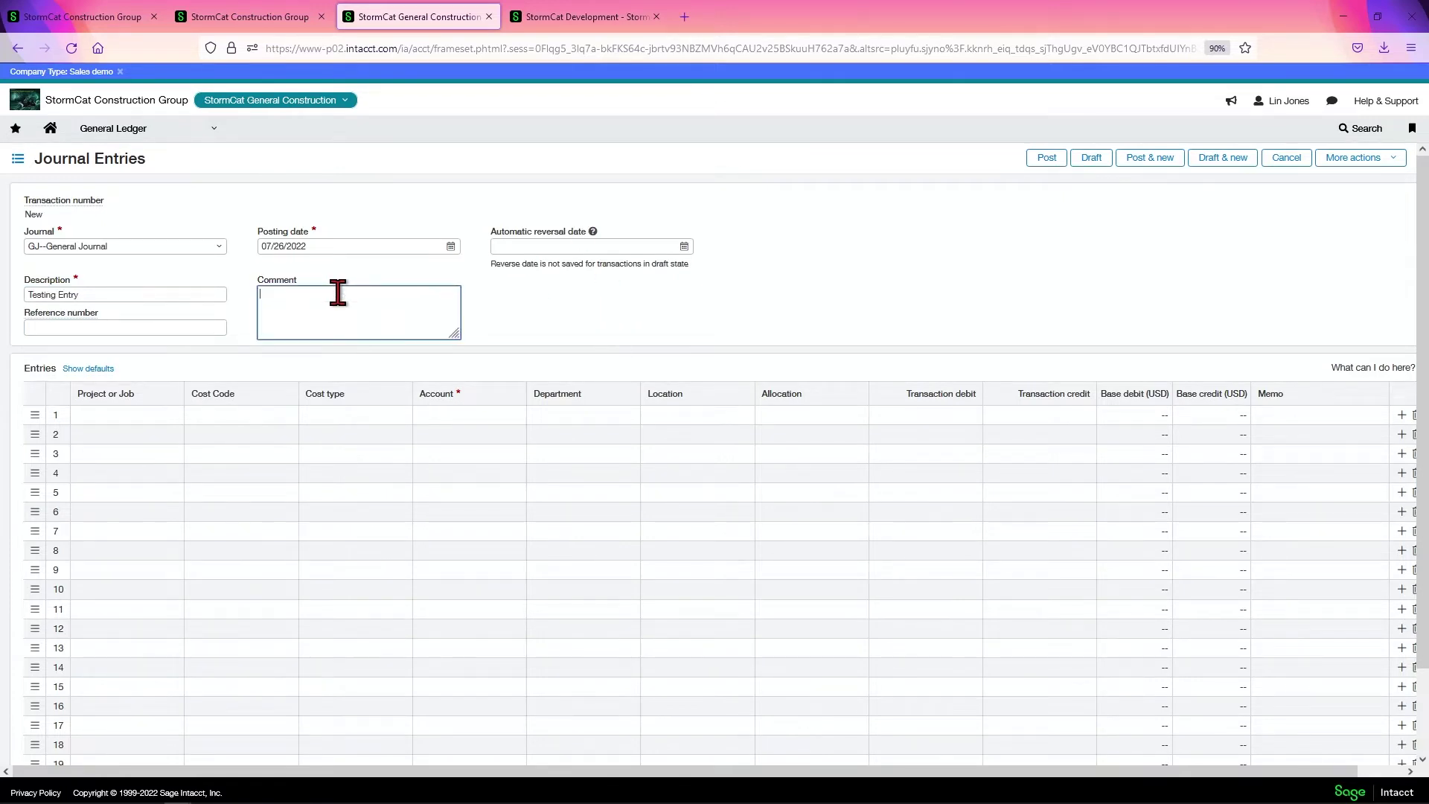
{"action": "left_click", "coordinate": [589, 330]}
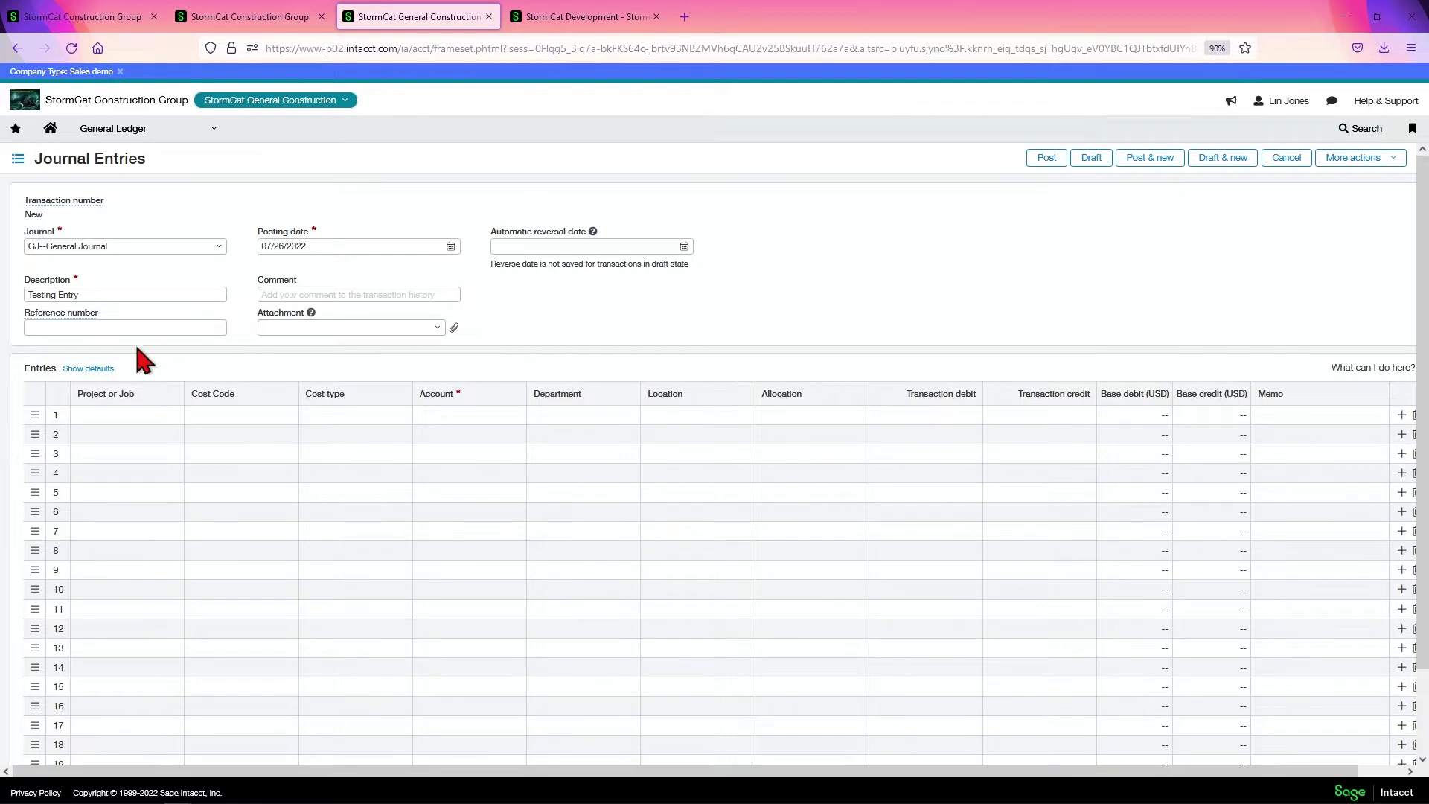
{"action": "left_click", "coordinate": [119, 328]}
{"action": "left_click", "coordinate": [78, 326]}
{"action": "mouse_move", "coordinate": [62, 312]}
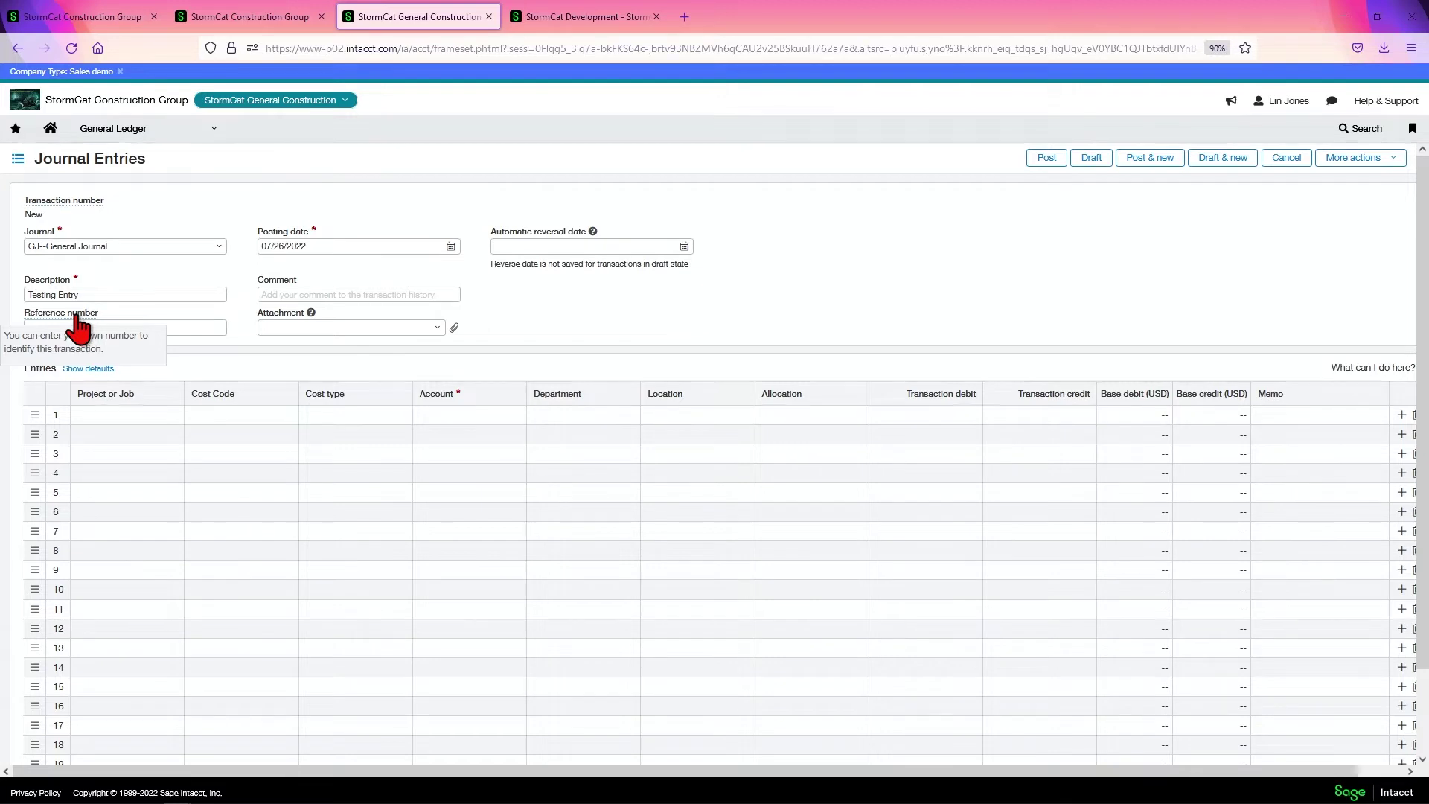
{"action": "left_click", "coordinate": [198, 327]}
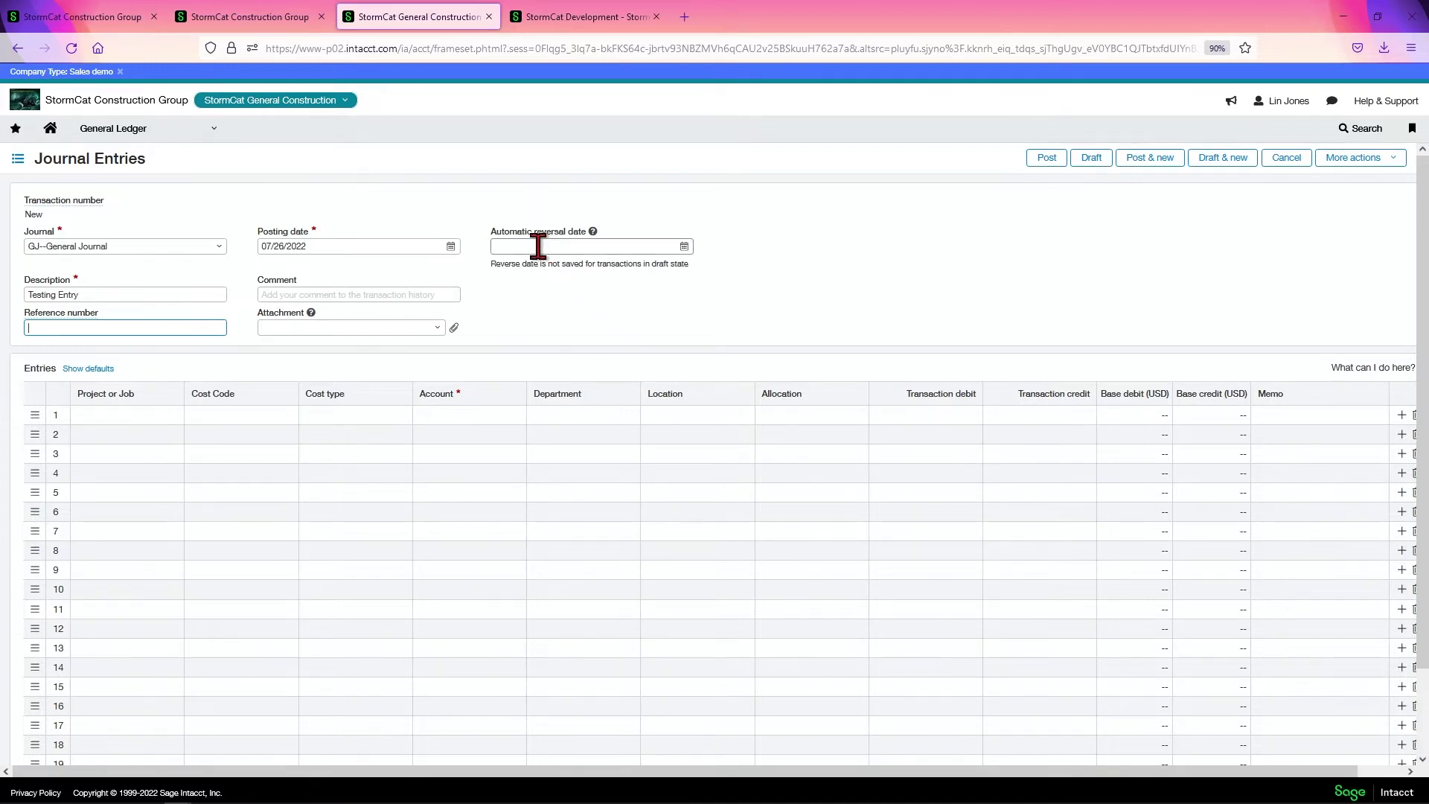
{"action": "left_click", "coordinate": [683, 246]}
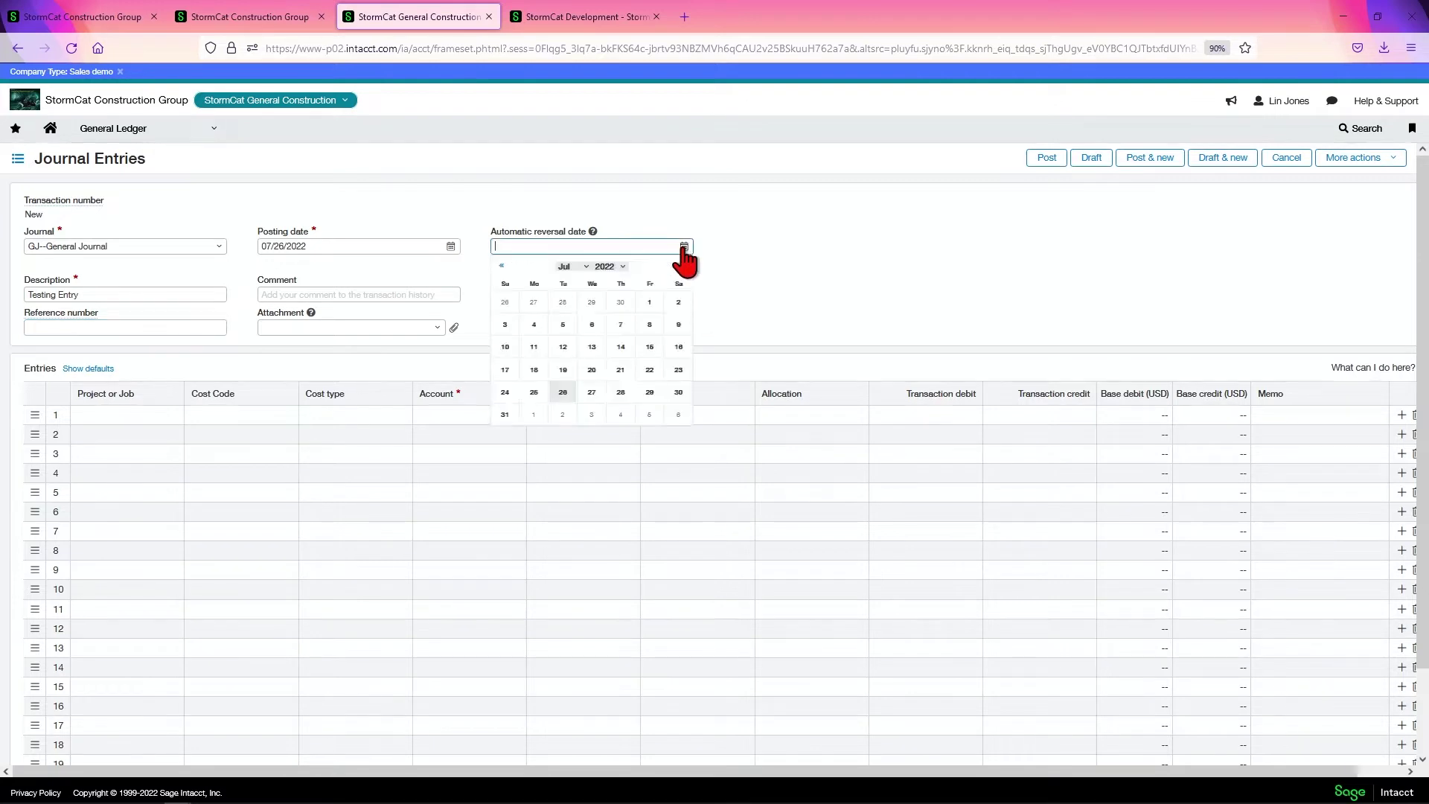
{"action": "left_click", "coordinate": [534, 415]}
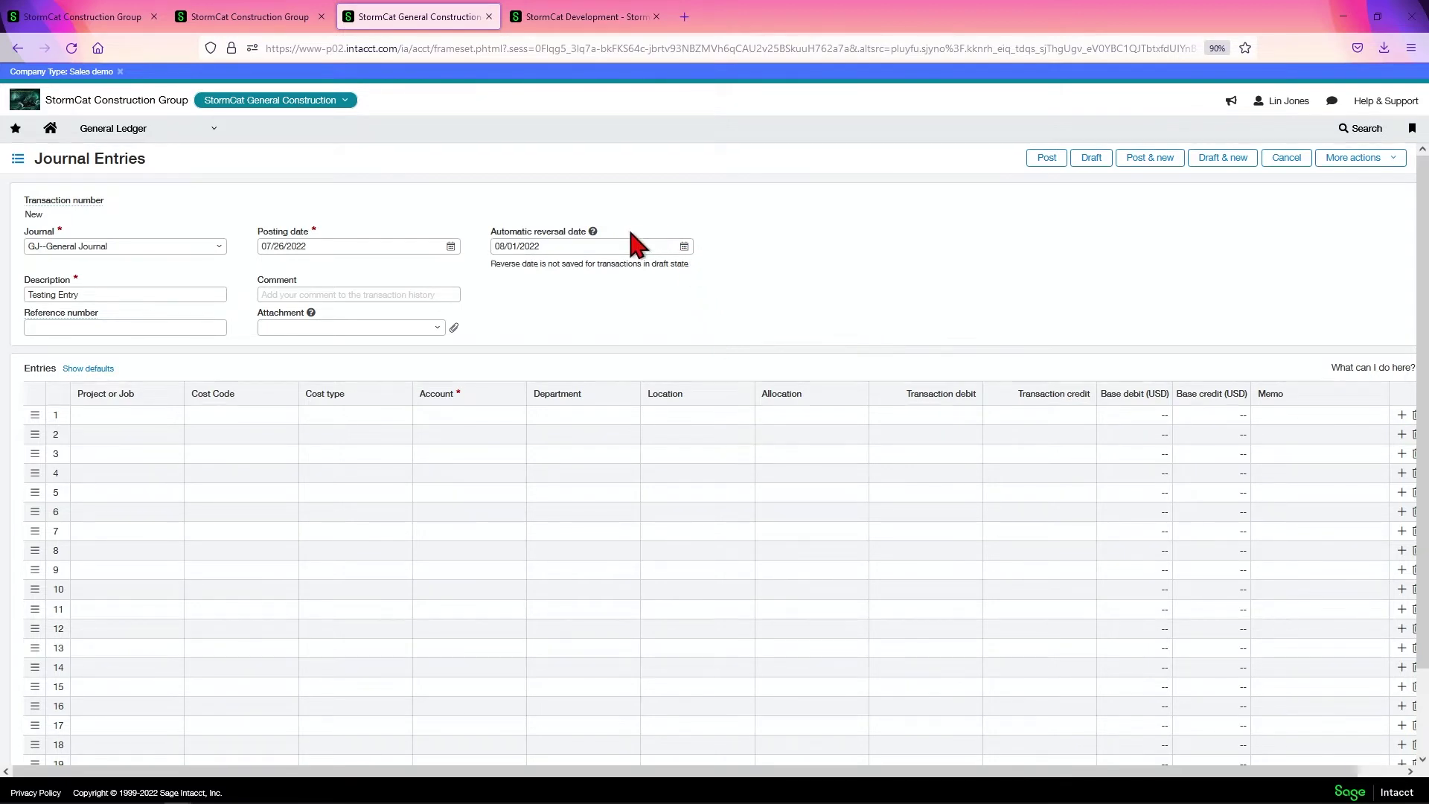
{"action": "double_click", "coordinate": [632, 246]}
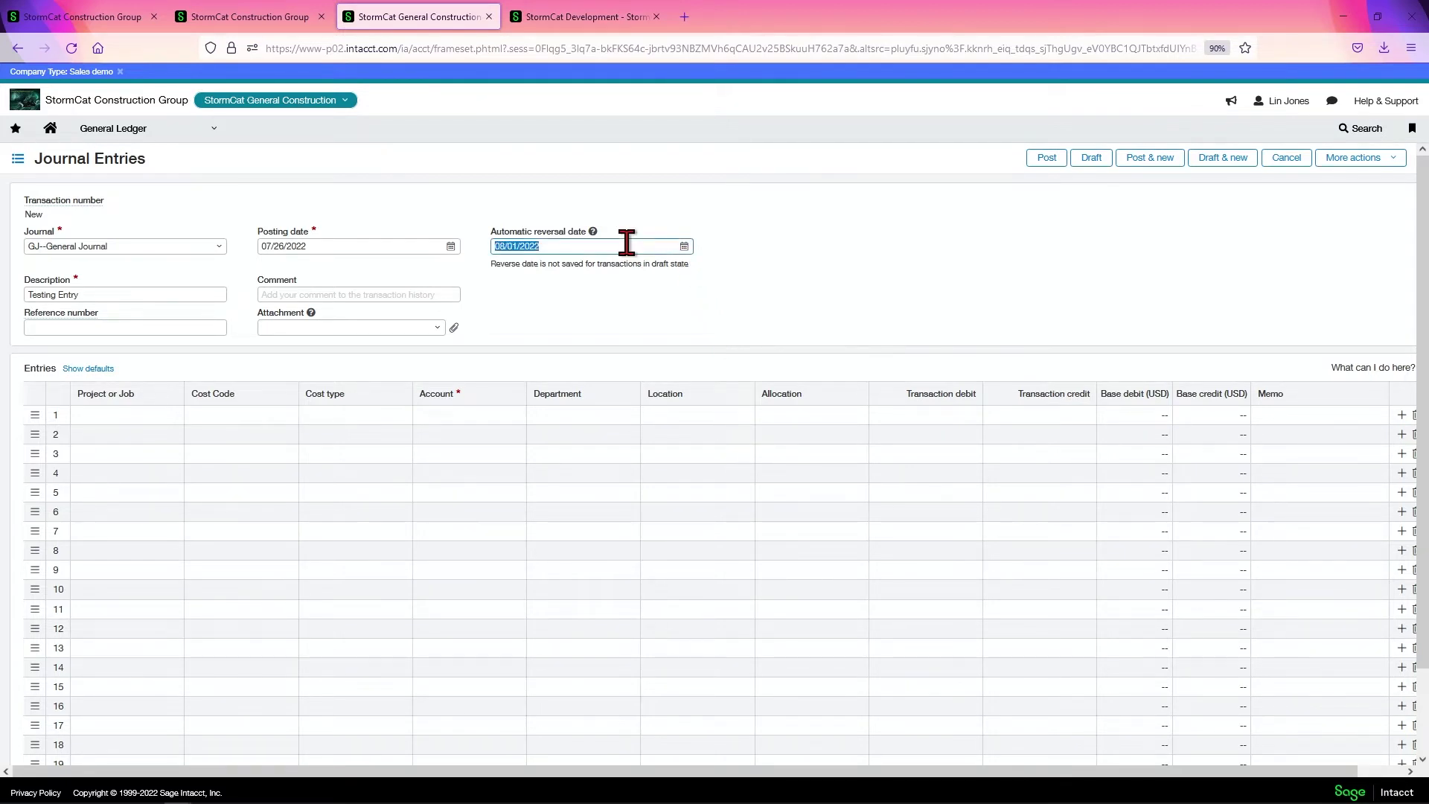
{"action": "key", "text": "BackSpace"}
{"action": "left_click", "coordinate": [676, 360]}
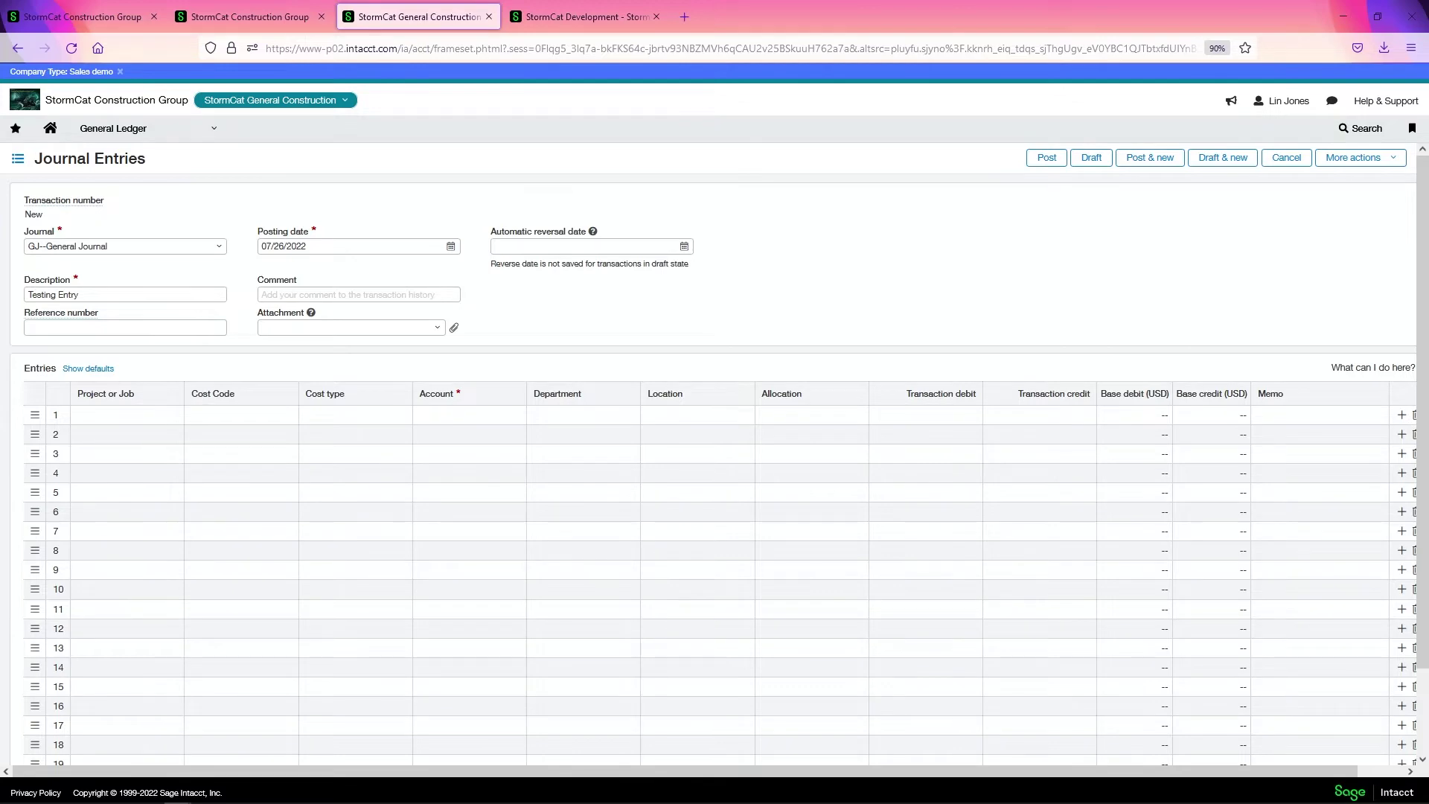
- Review the Excel import template's field columns alongside the entry form's header fields
{"action": "left_click_drag", "start_coordinate": [11, 81], "coordinate": [680, 68]}
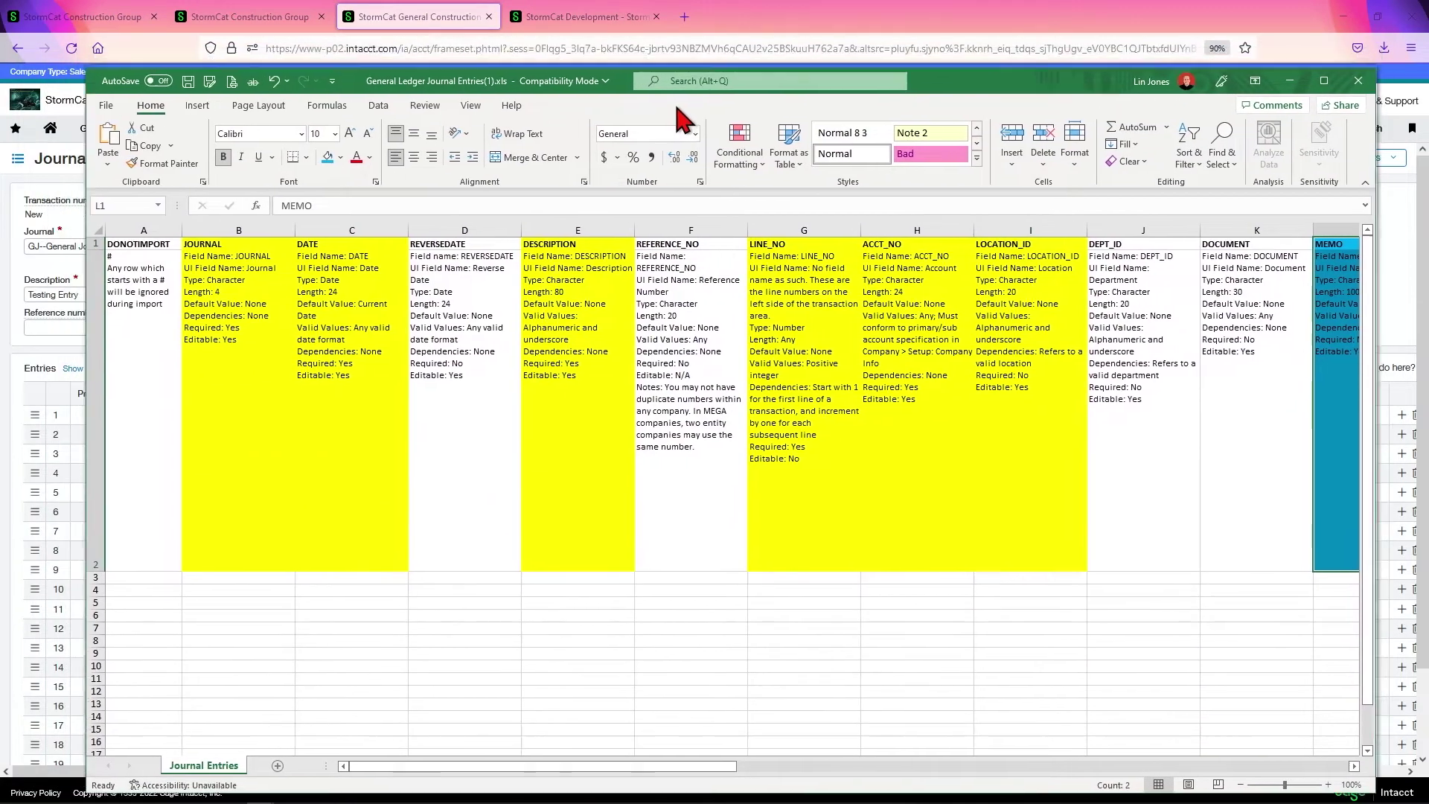
{"action": "mouse_move", "coordinate": [684, 102]}
{"action": "left_mouse_down"}
{"action": "mouse_move", "coordinate": [656, 254]}
{"action": "mouse_move", "coordinate": [609, 385]}
{"action": "left_mouse_up"}
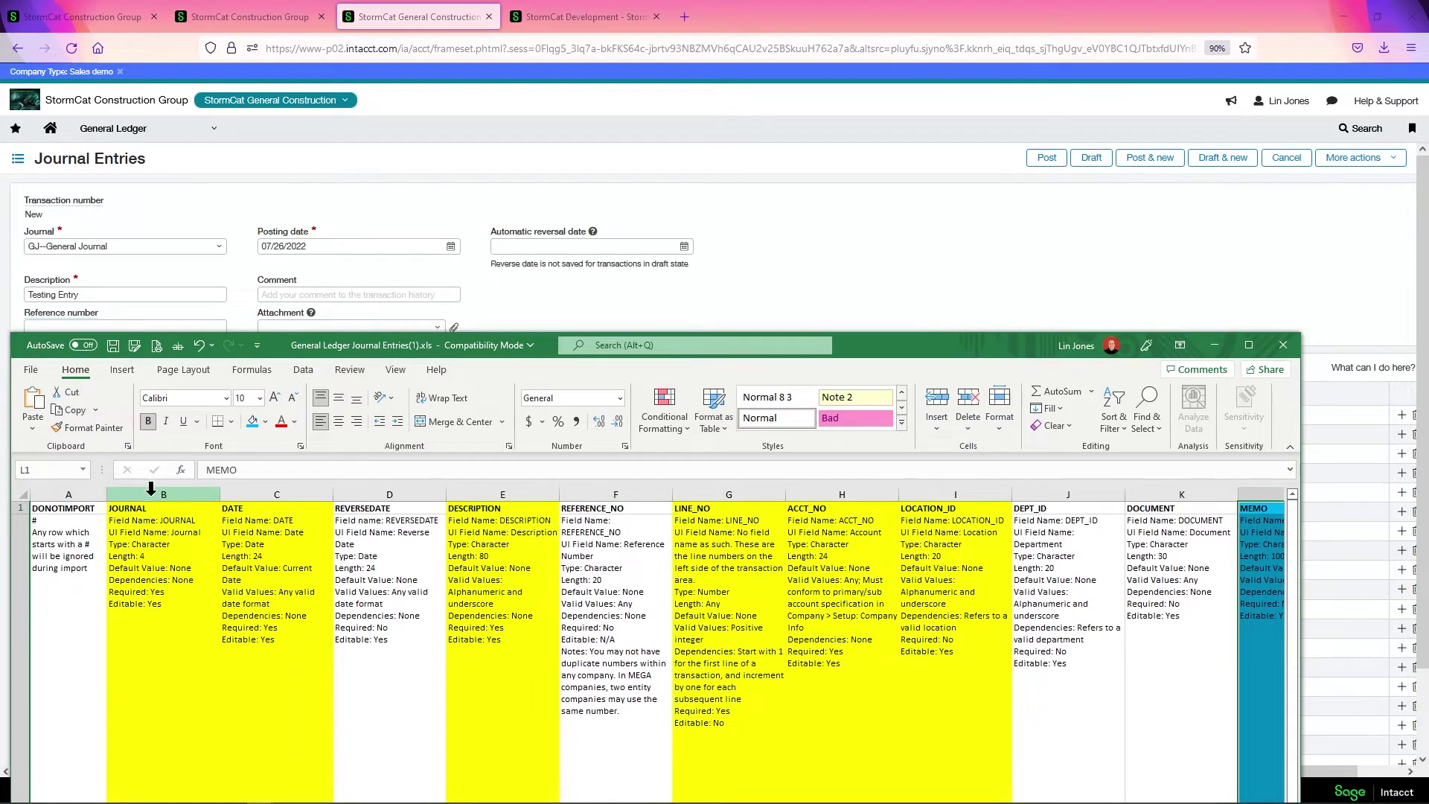
{"action": "left_click_drag", "start_coordinate": [164, 494], "coordinate": [616, 495]}
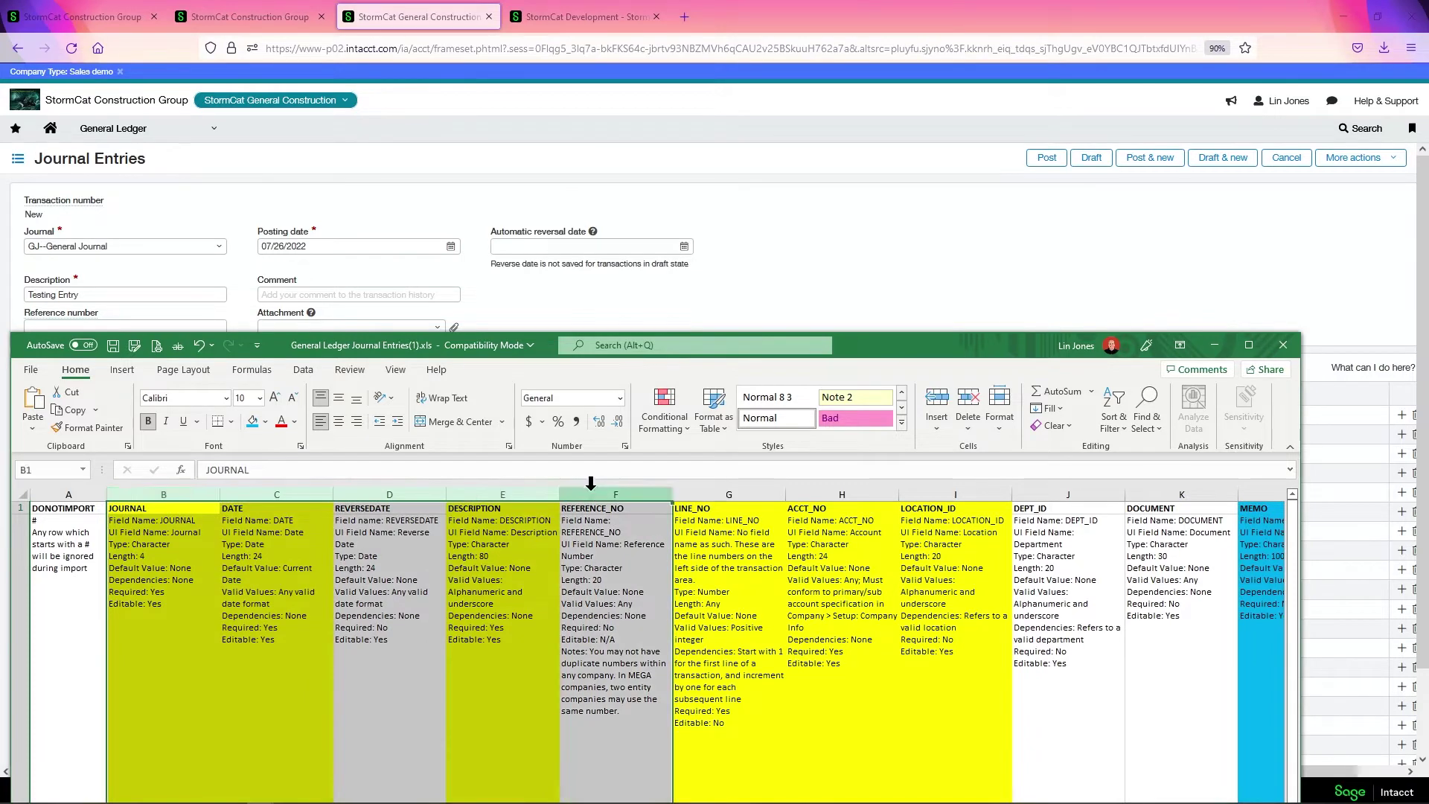
{"action": "left_click_drag", "start_coordinate": [977, 349], "coordinate": [0, 368]}
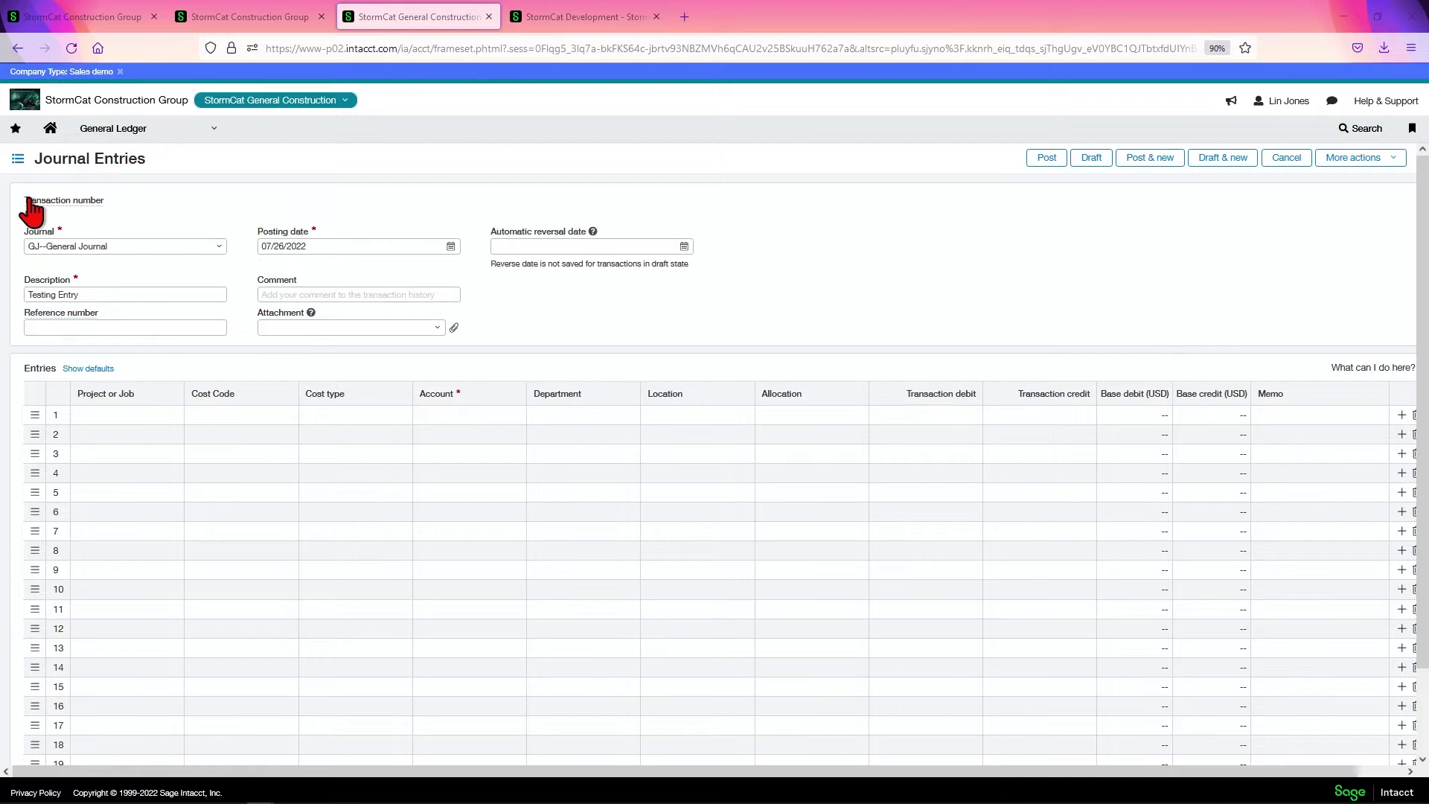
{"action": "left_click_drag", "start_coordinate": [24, 199], "coordinate": [724, 333]}
{"action": "left_click", "coordinate": [859, 329]}
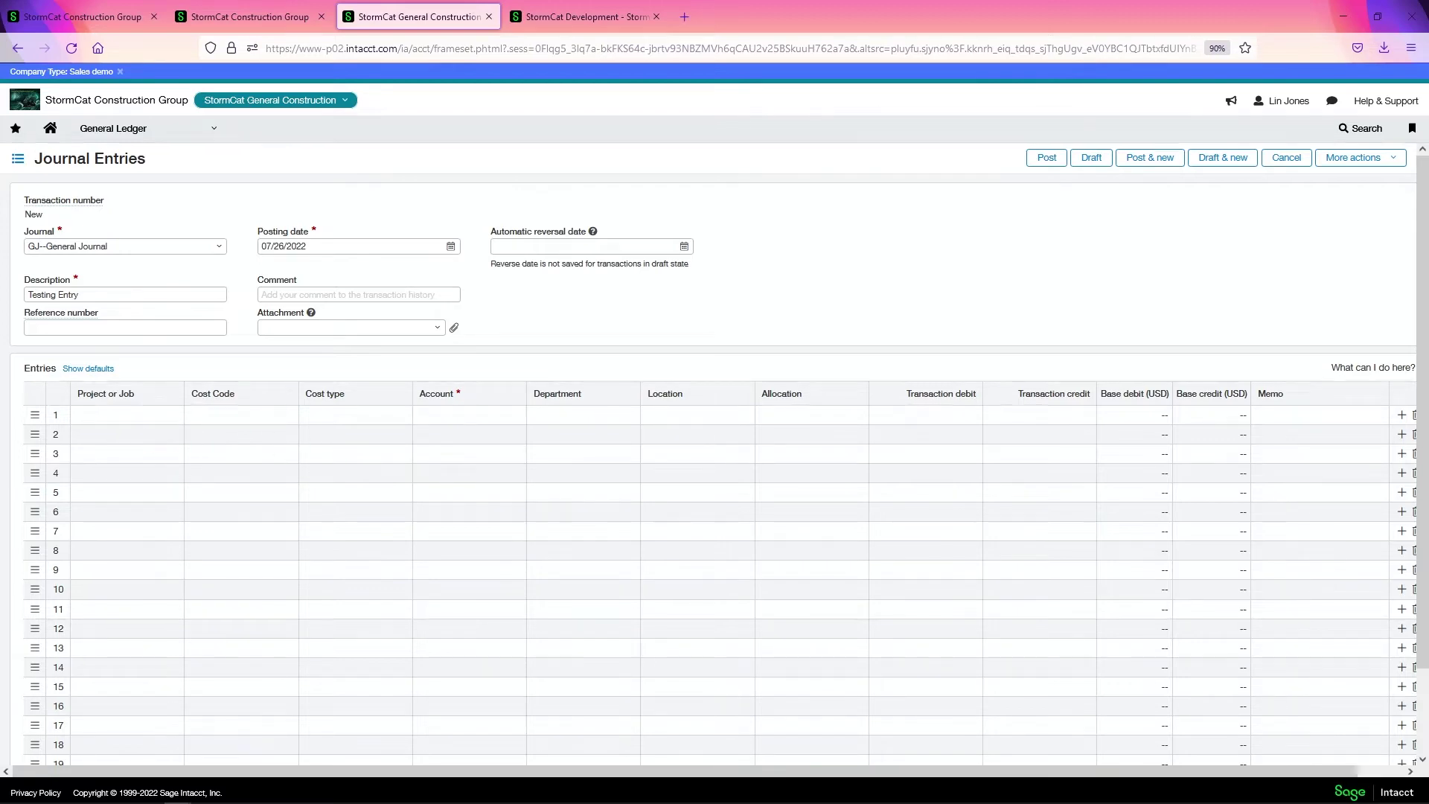
- Switch back to the workbook, then move it out of the way to reveal the entry page
{"action": "key", "text": "alt+Tab"}
{"action": "left_click_drag", "start_coordinate": [782, 128], "coordinate": [871, 57]}
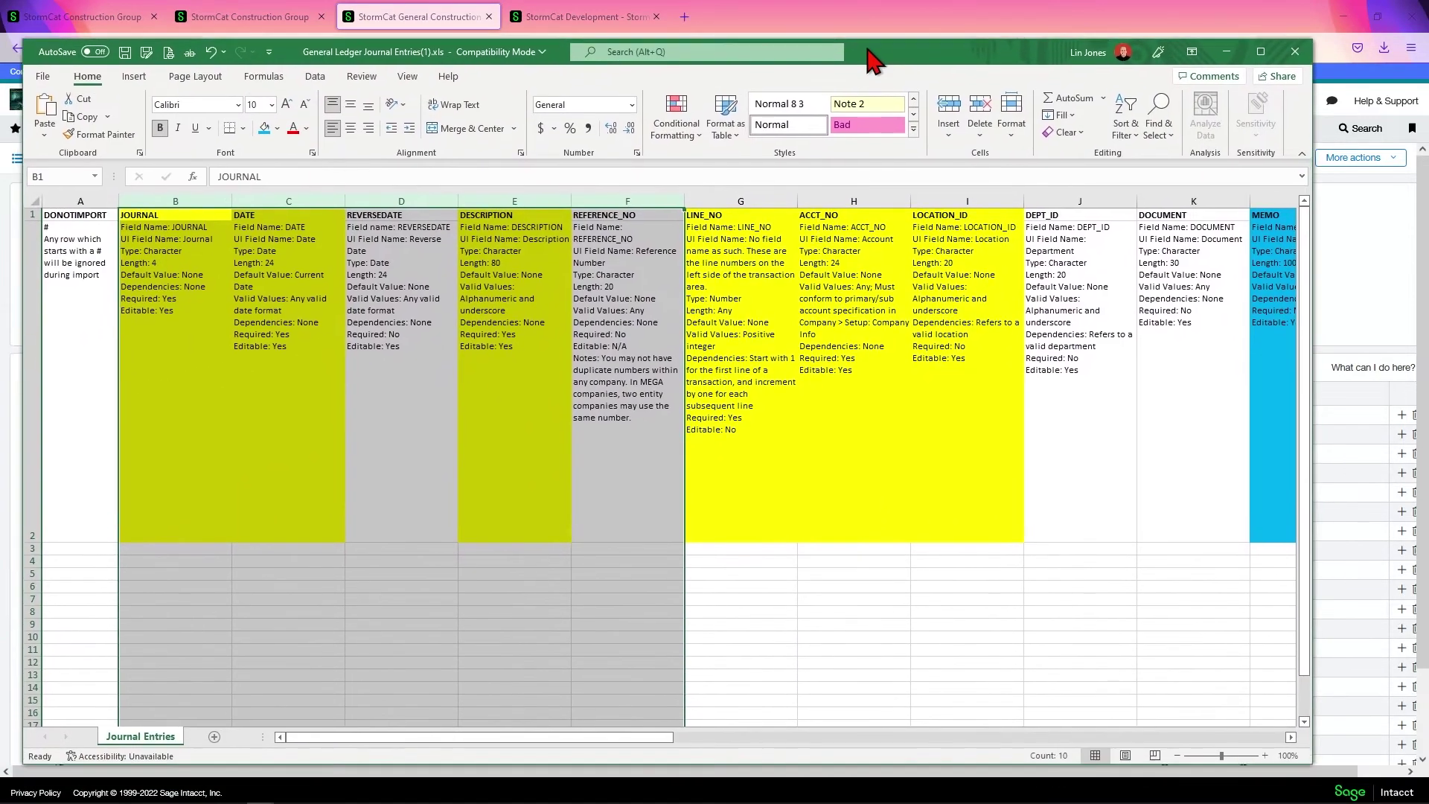
{"action": "left_click_drag", "start_coordinate": [625, 734], "coordinate": [781, 733]}
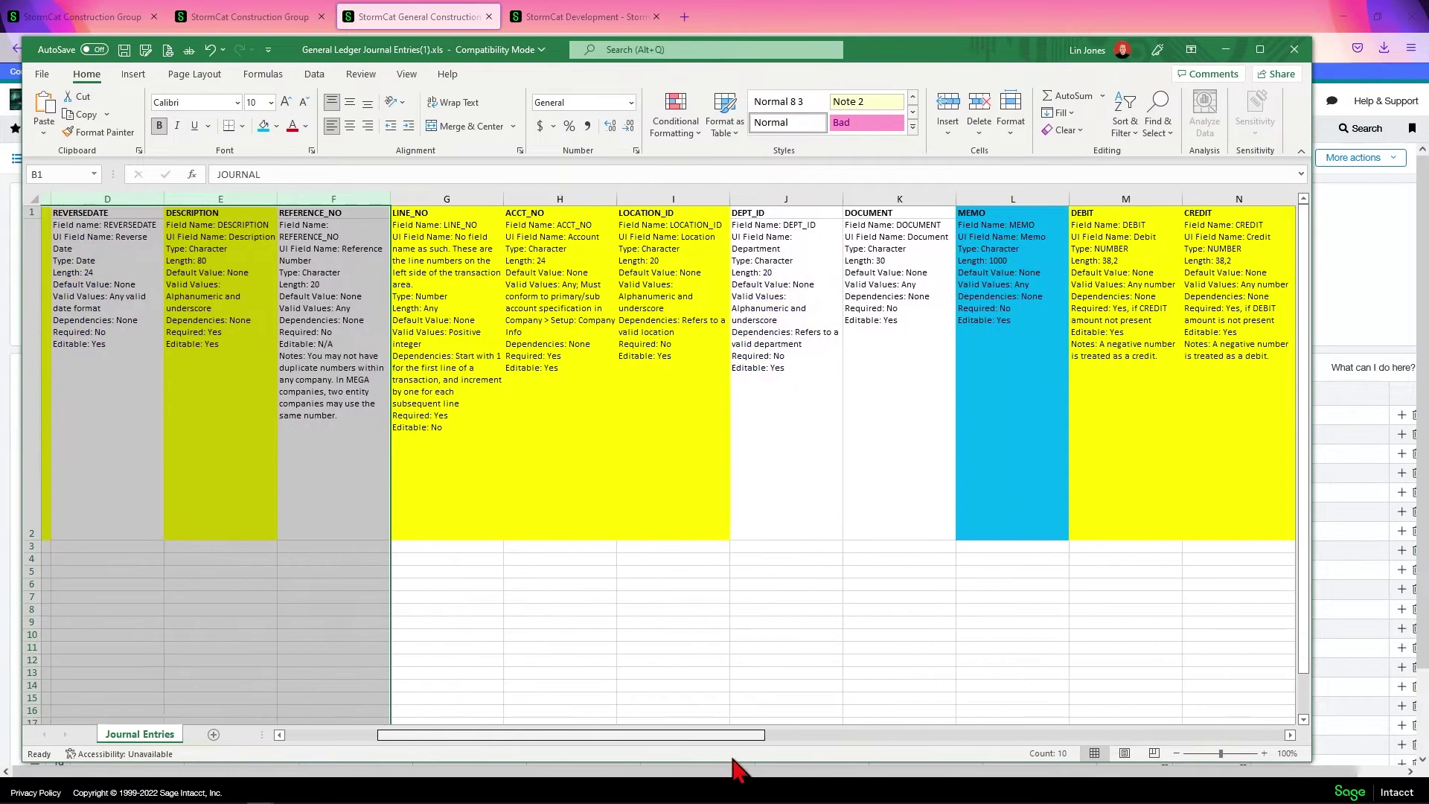
{"action": "scroll", "coordinate": [784, 736], "scroll_direction": "right", "scroll_amount": 2}
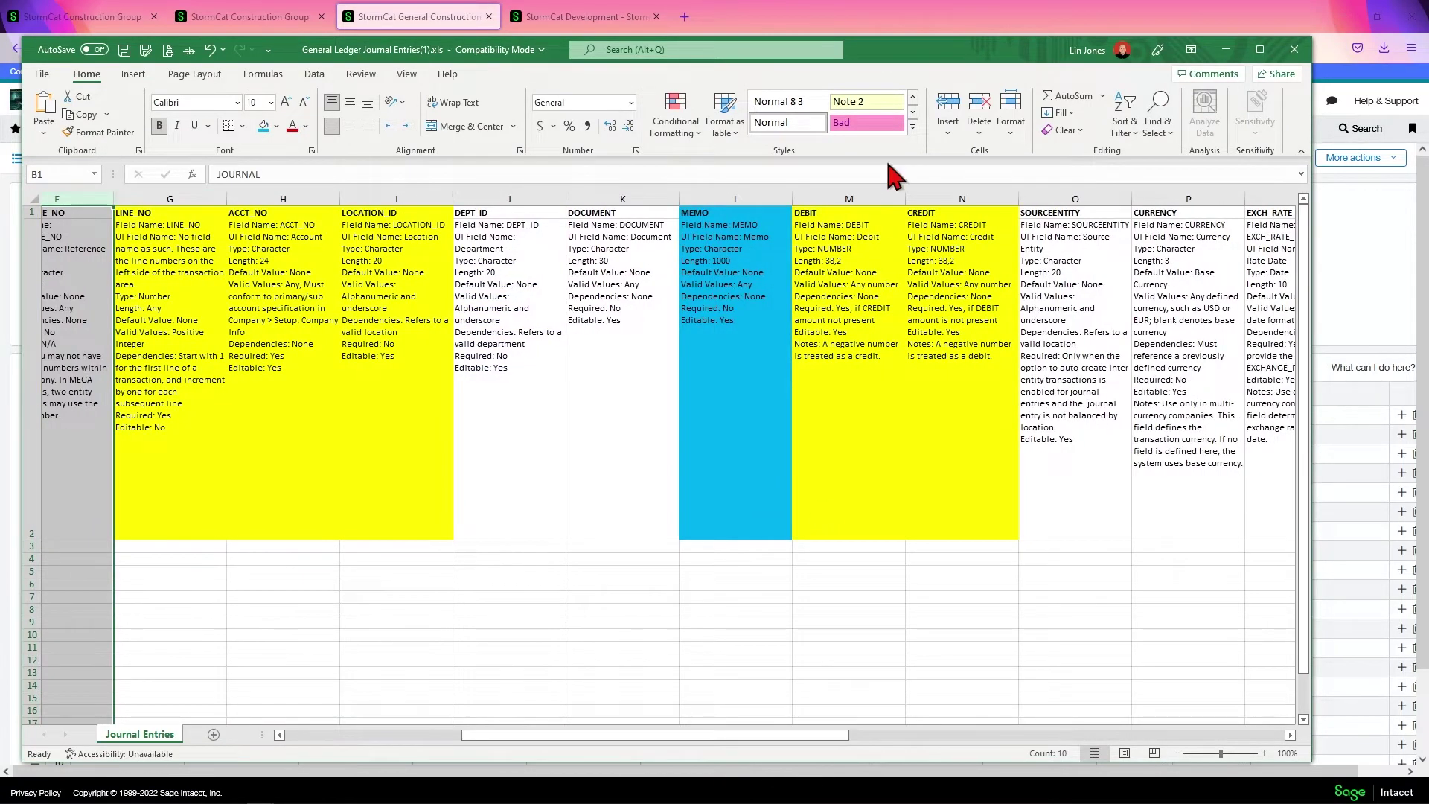
{"action": "mouse_move", "coordinate": [883, 53]}
{"action": "left_mouse_down"}
{"action": "mouse_move", "coordinate": [829, 527]}
{"action": "mouse_move", "coordinate": [903, 457]}
{"action": "left_mouse_up"}
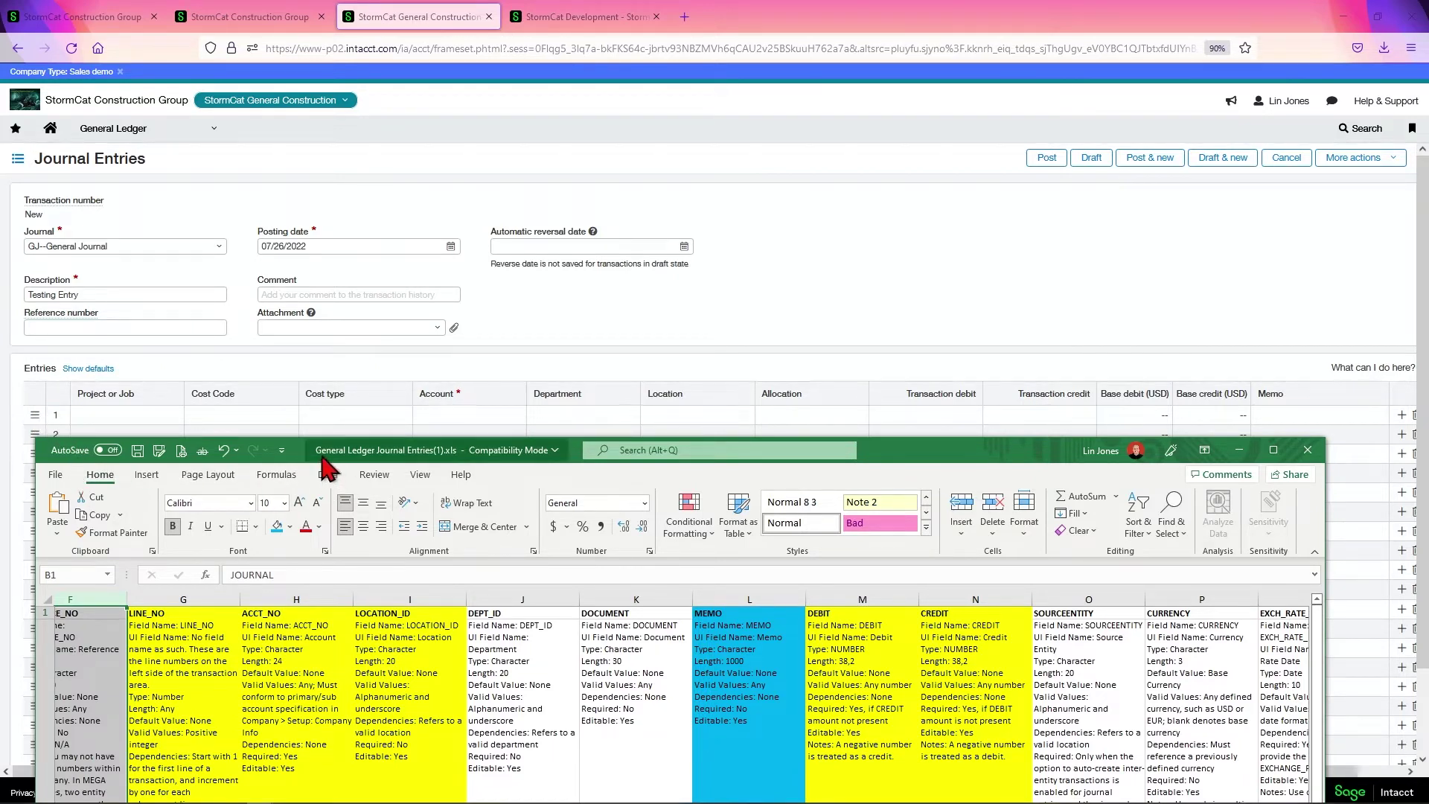
{"action": "left_click_drag", "start_coordinate": [325, 458], "coordinate": [394, 461]}
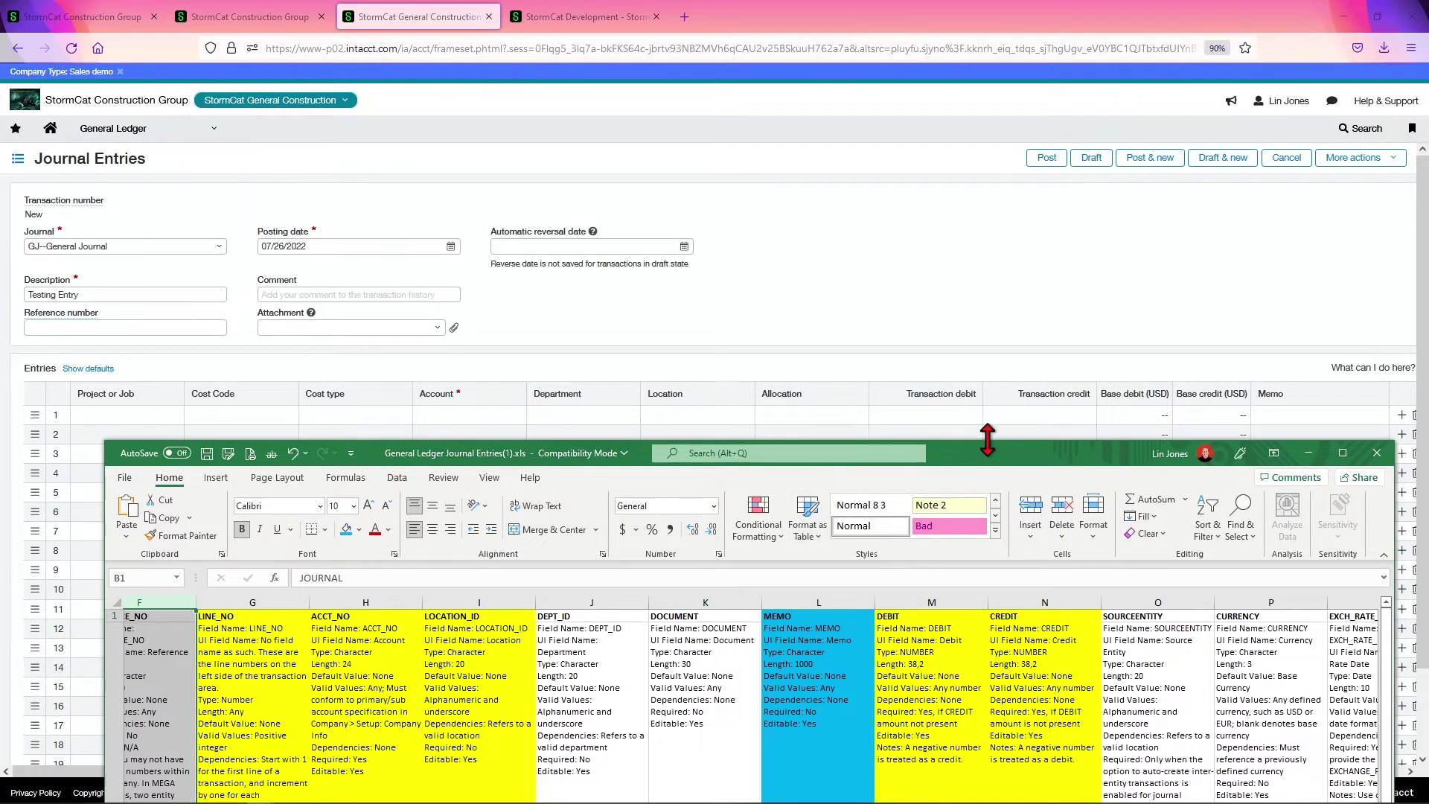
{"action": "left_click_drag", "start_coordinate": [989, 460], "coordinate": [11, 291]}
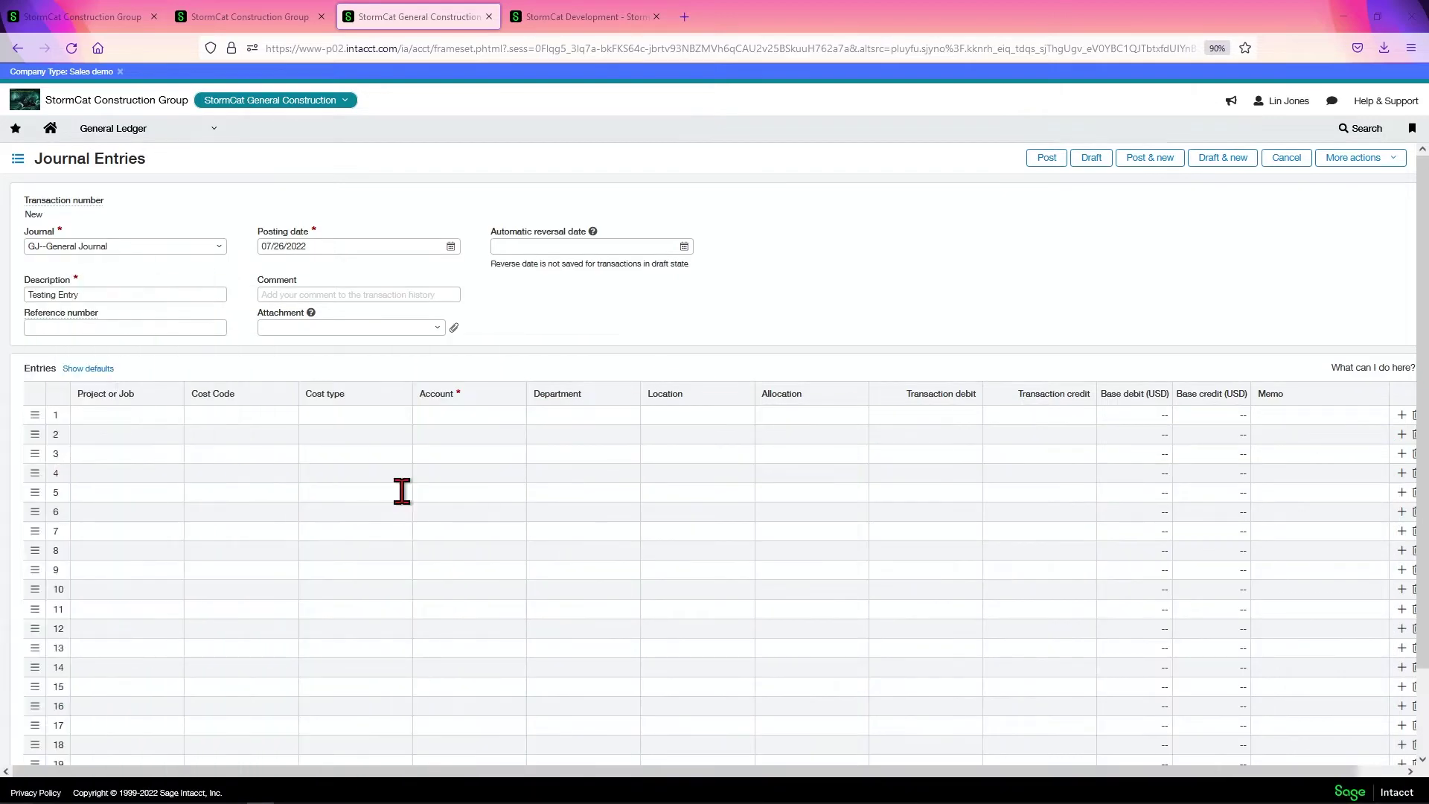
- Edit the first entry line and expand its details panel
{"action": "left_click", "coordinate": [692, 419]}
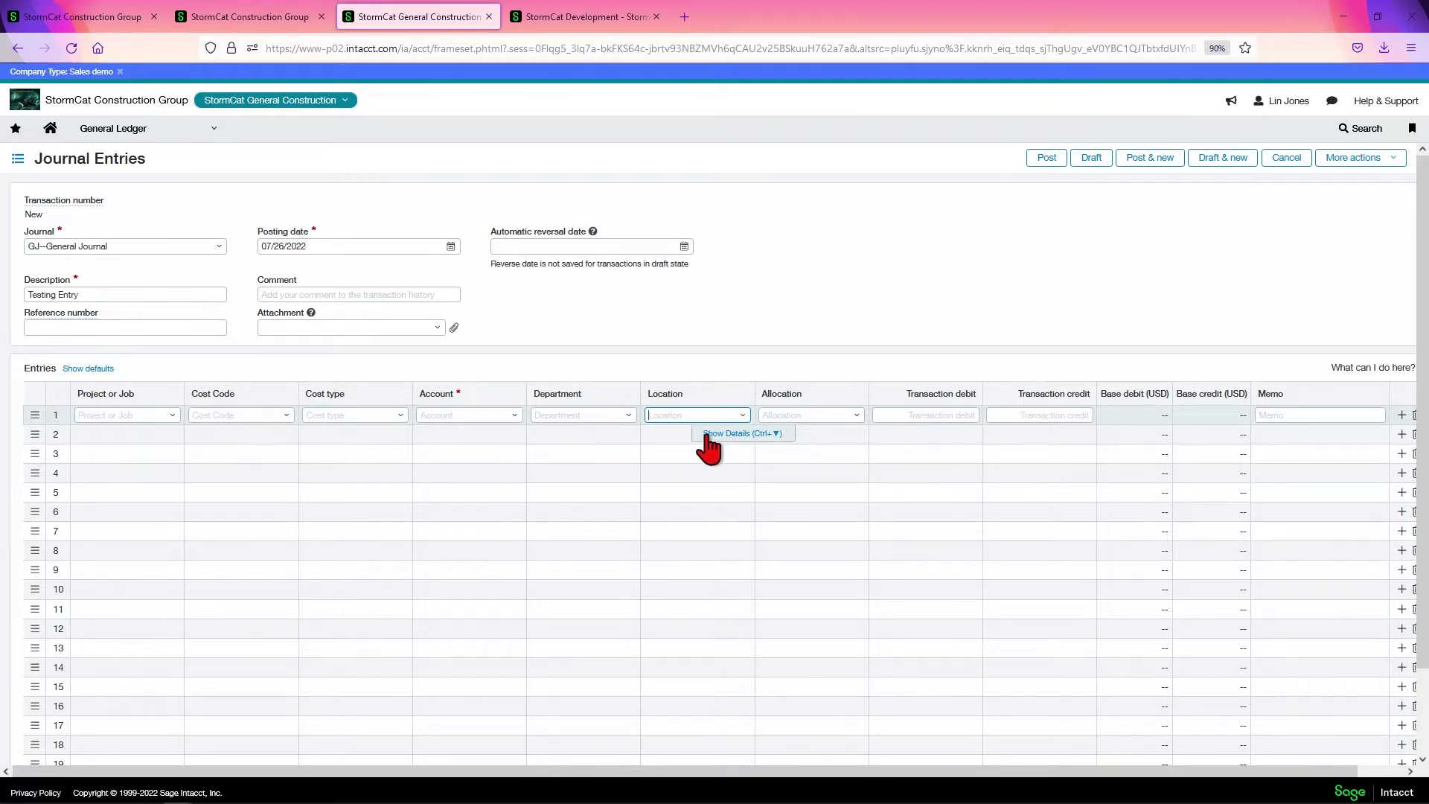
{"action": "left_click", "coordinate": [710, 436]}
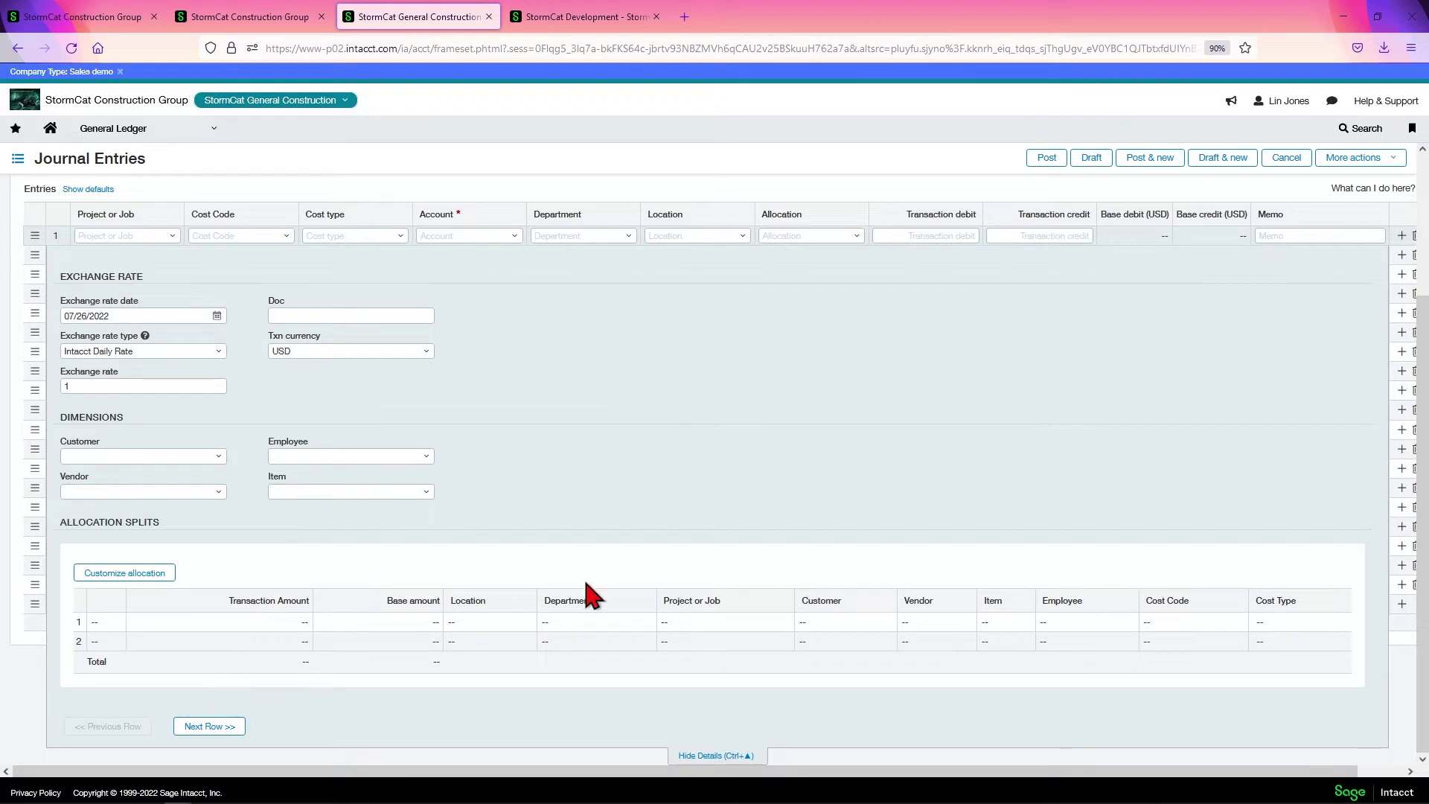
{"action": "scroll", "coordinate": [623, 578], "scroll_direction": "up", "scroll_amount": 1}
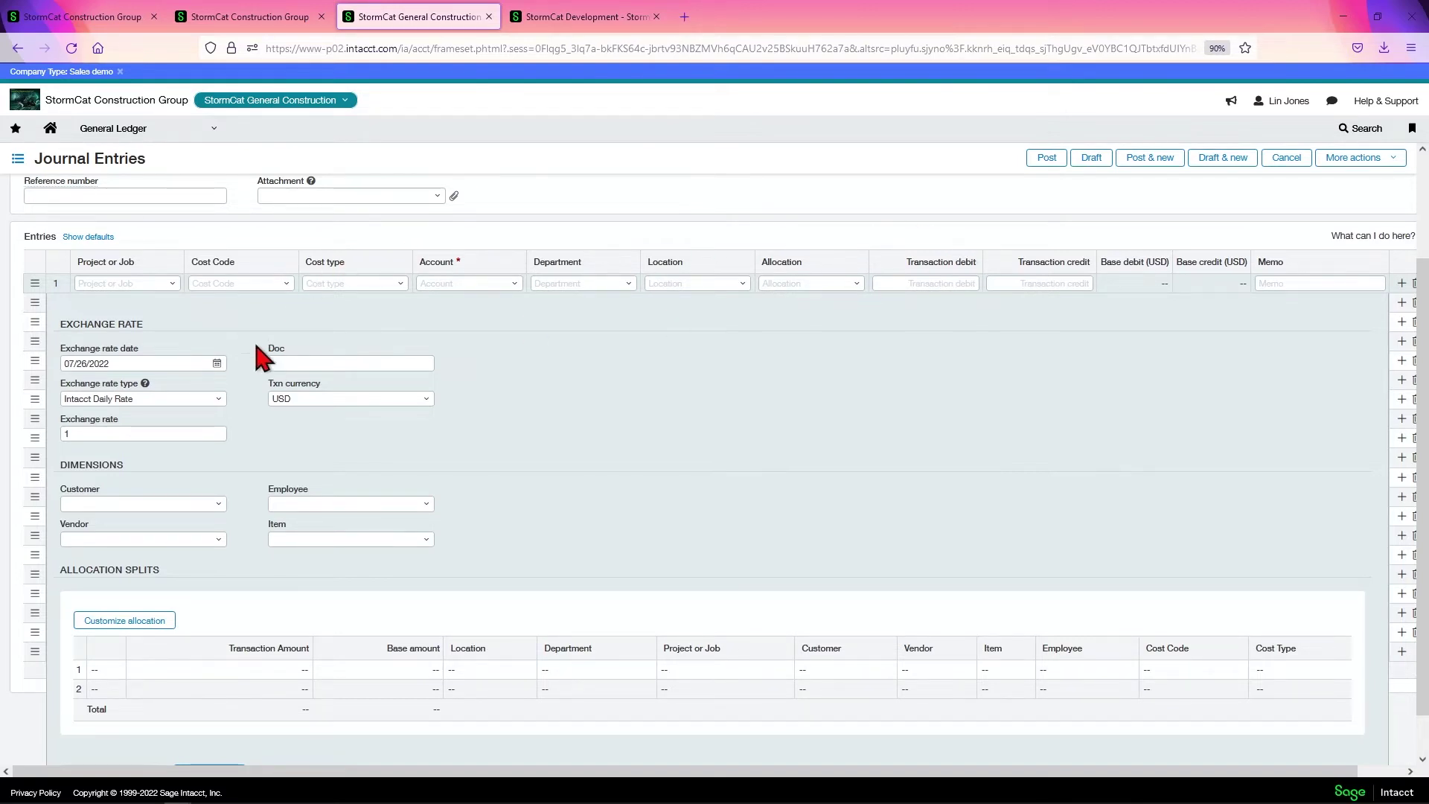
- Inspect the exchange rate and Doc fields, then collapse the first line's details panel
{"action": "left_click_drag", "start_coordinate": [256, 355], "coordinate": [303, 359]}
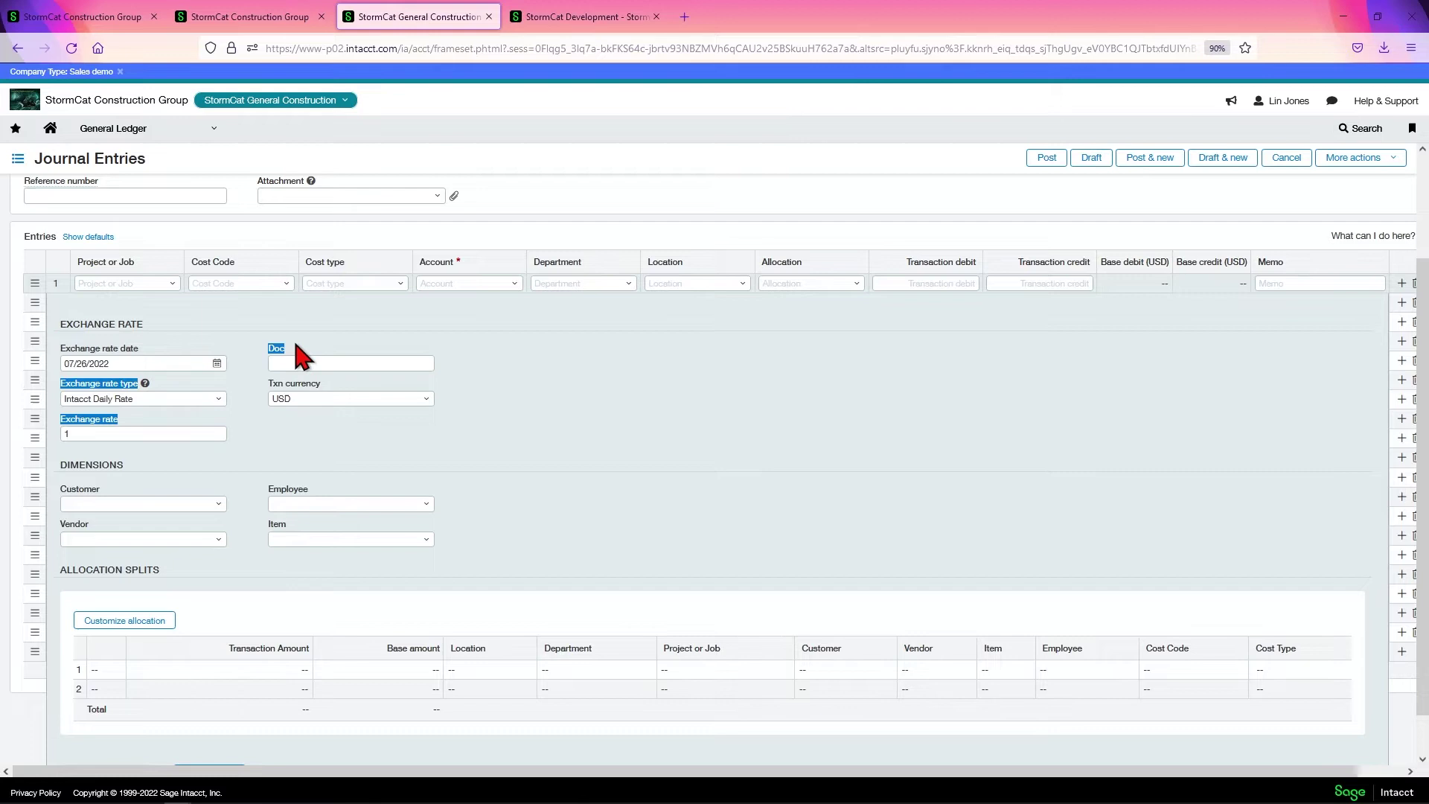
{"action": "left_click", "coordinate": [310, 363]}
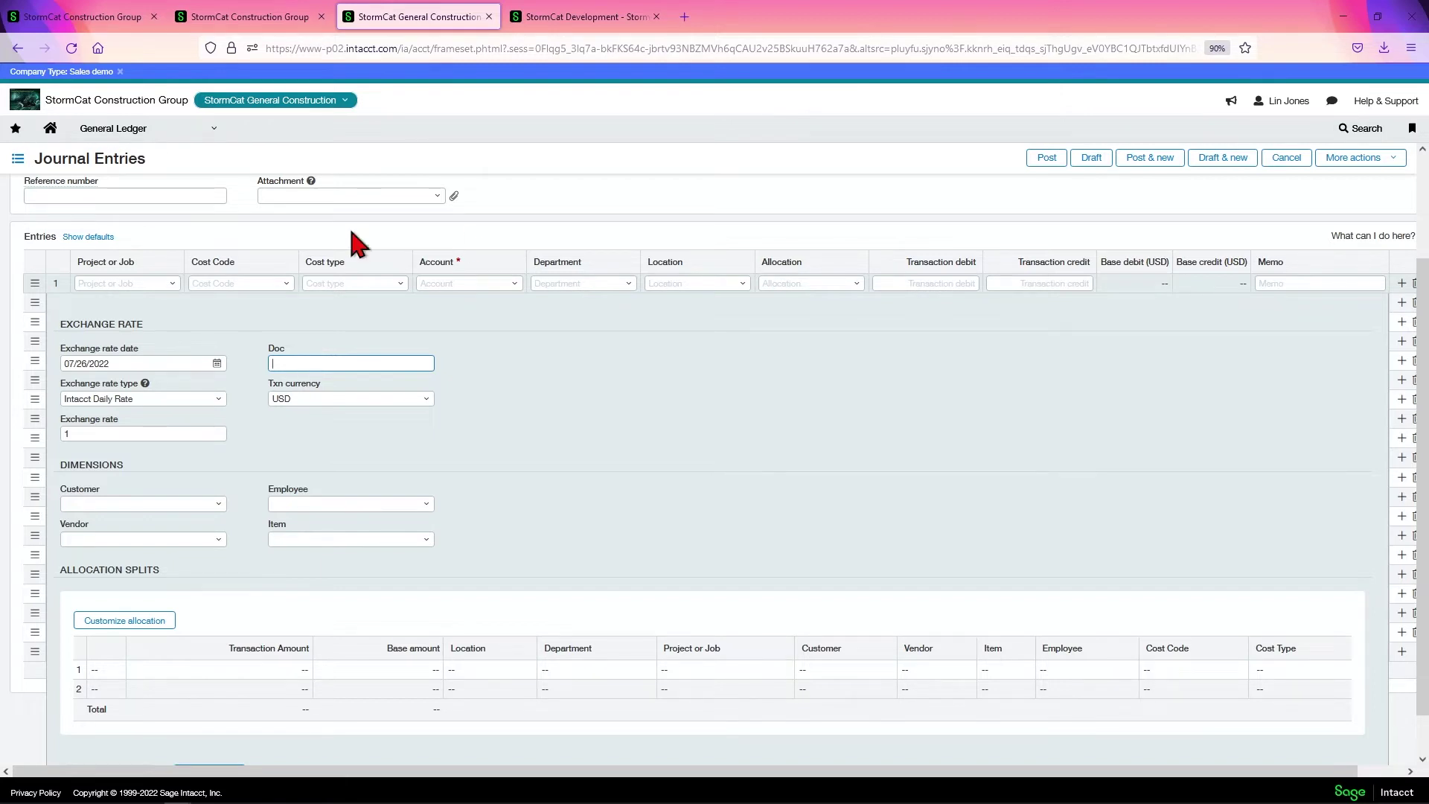
{"action": "left_click", "coordinate": [220, 271]}
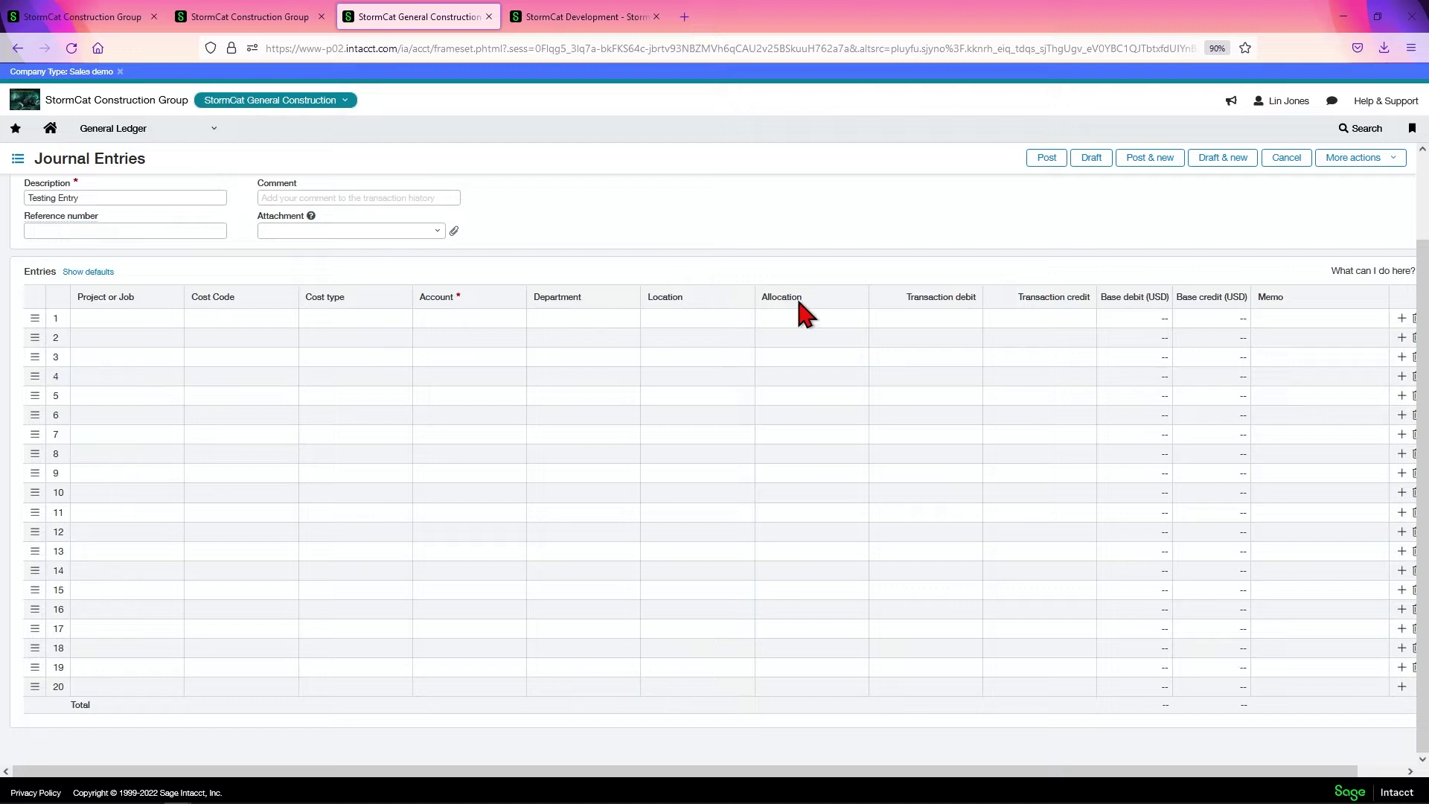
{"action": "left_click", "coordinate": [1394, 158]}
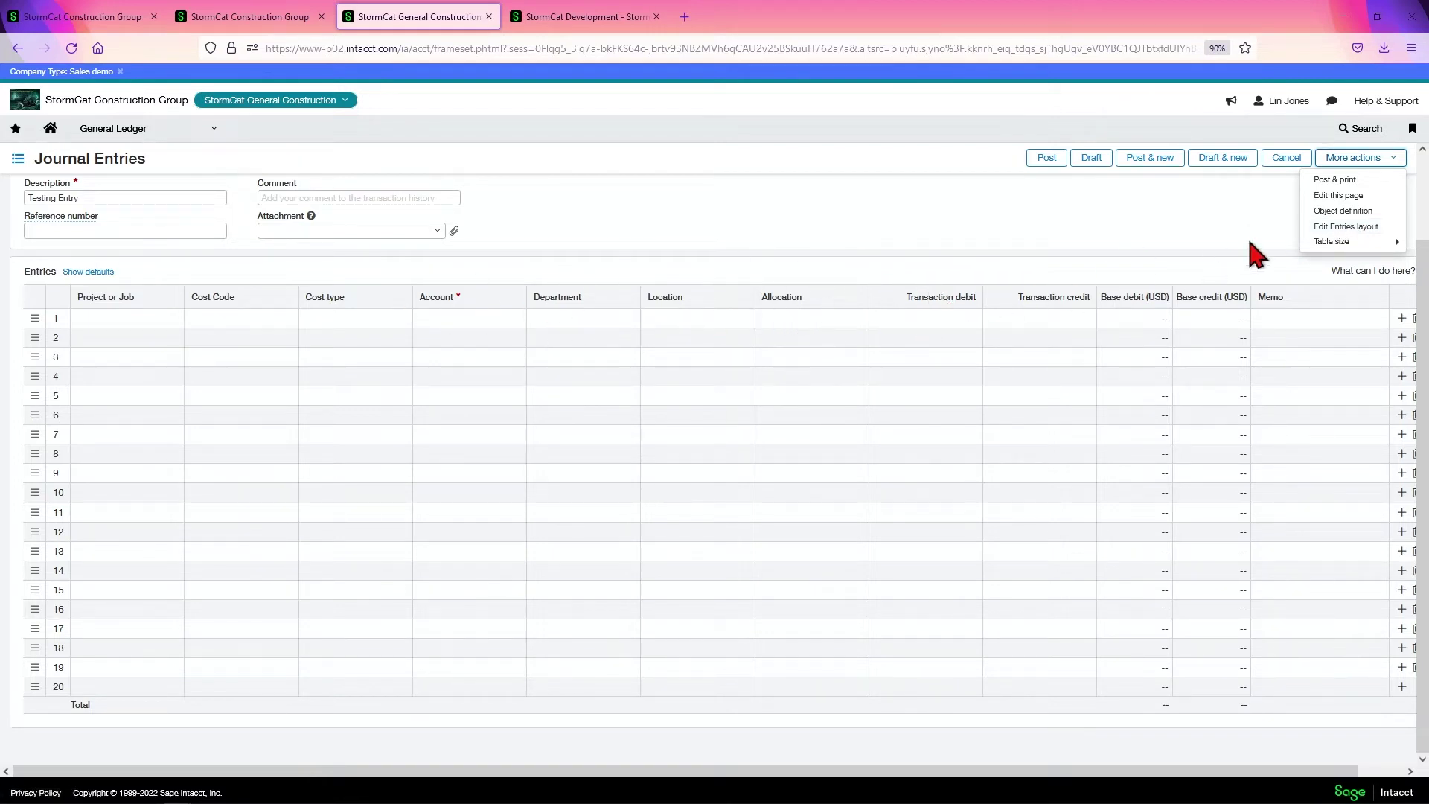
{"action": "left_click", "coordinate": [1150, 274]}
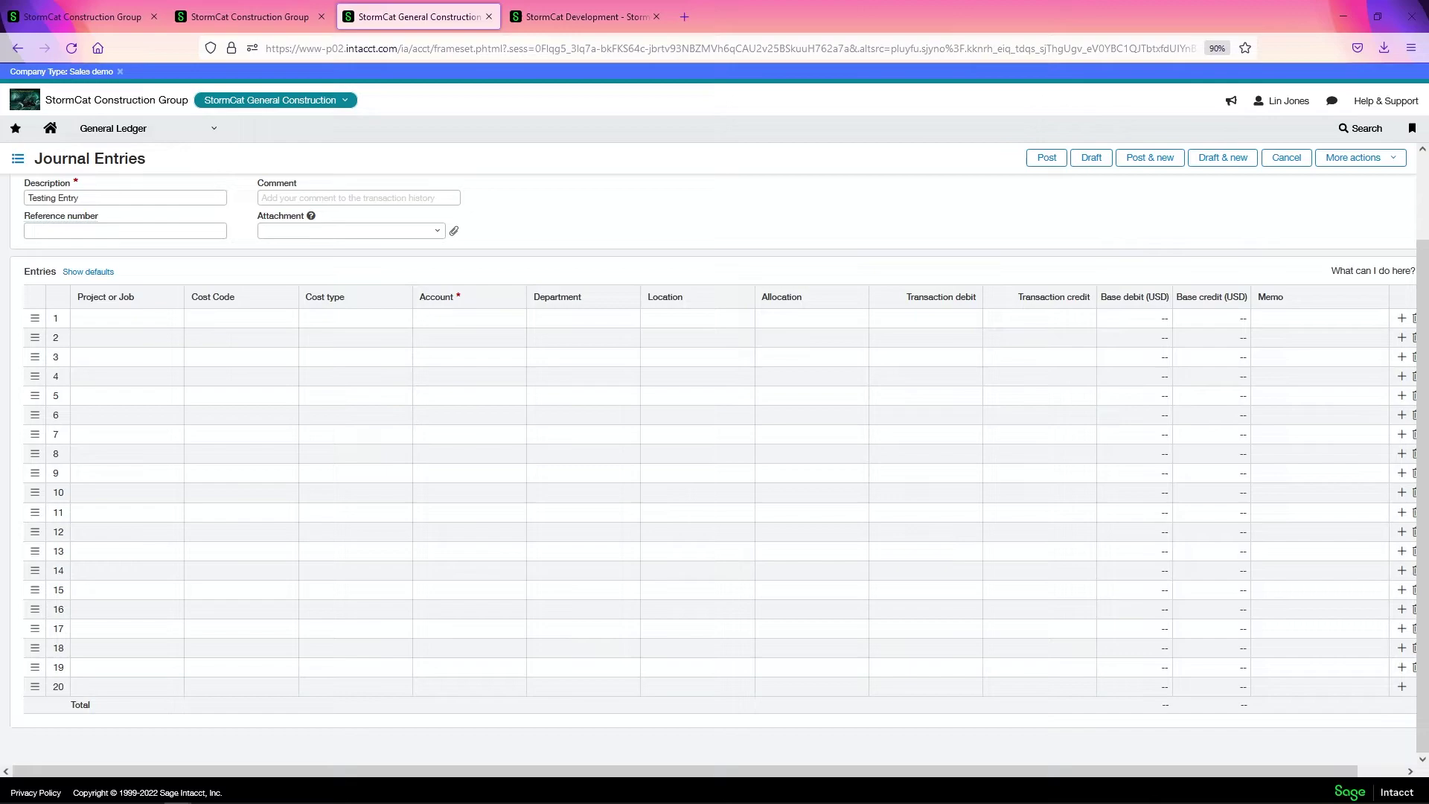
- Bring the field-definition workbook forward and position it at the top of the screen
{"action": "key", "text": "alt+Tab"}
{"action": "left_click_drag", "start_coordinate": [469, 166], "coordinate": [938, 355]}
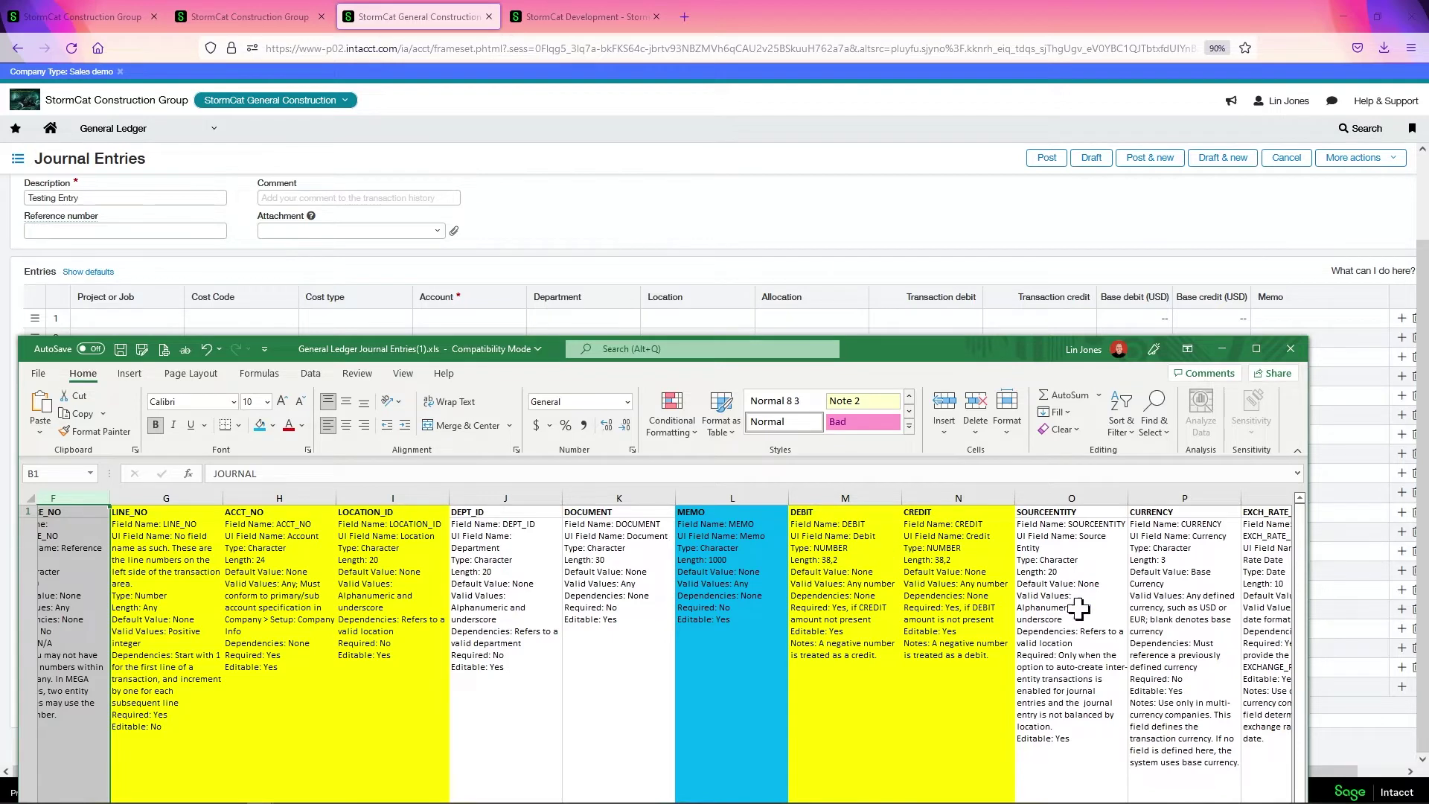
{"action": "left_click_drag", "start_coordinate": [867, 350], "coordinate": [869, 98]}
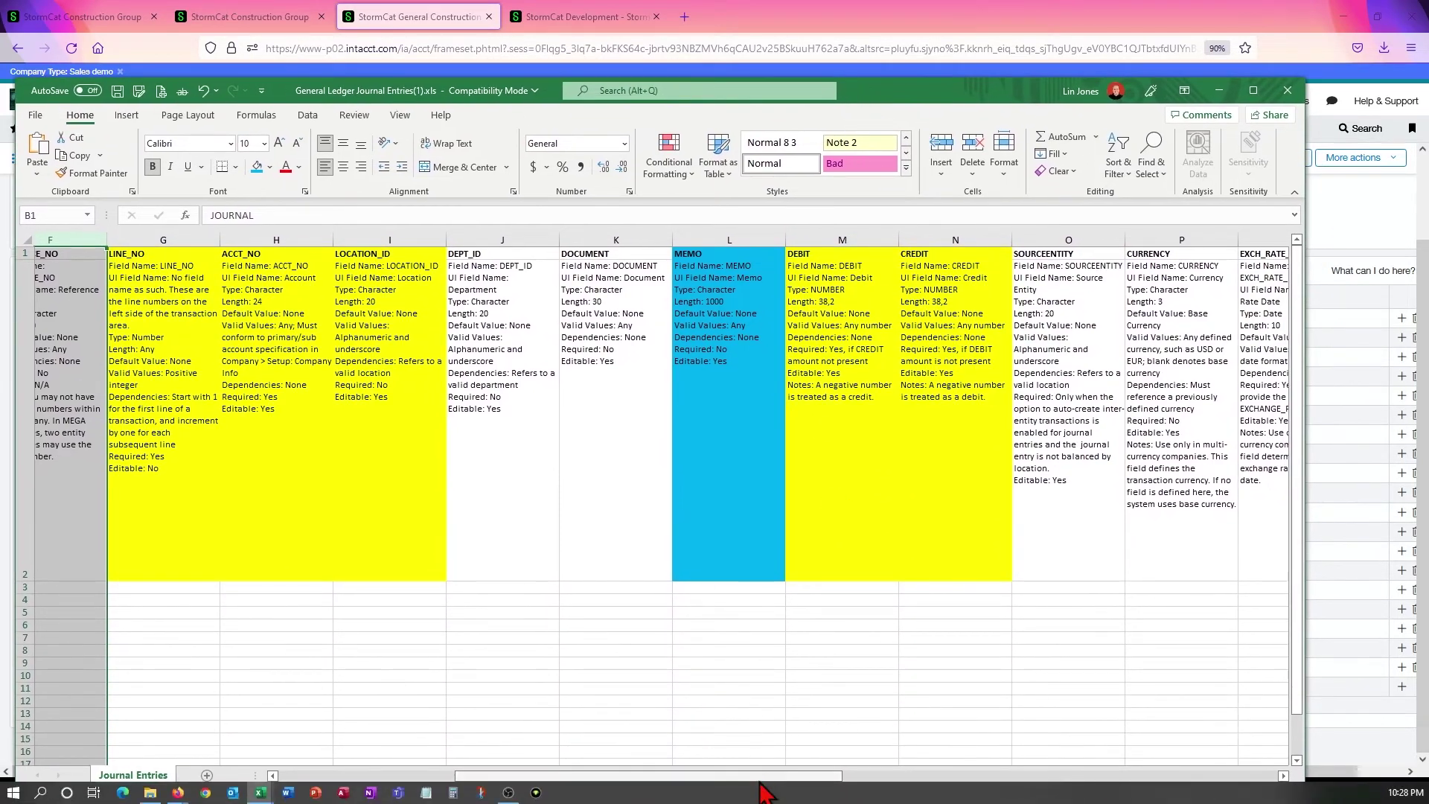
{"action": "left_click_drag", "start_coordinate": [769, 778], "coordinate": [871, 778]}
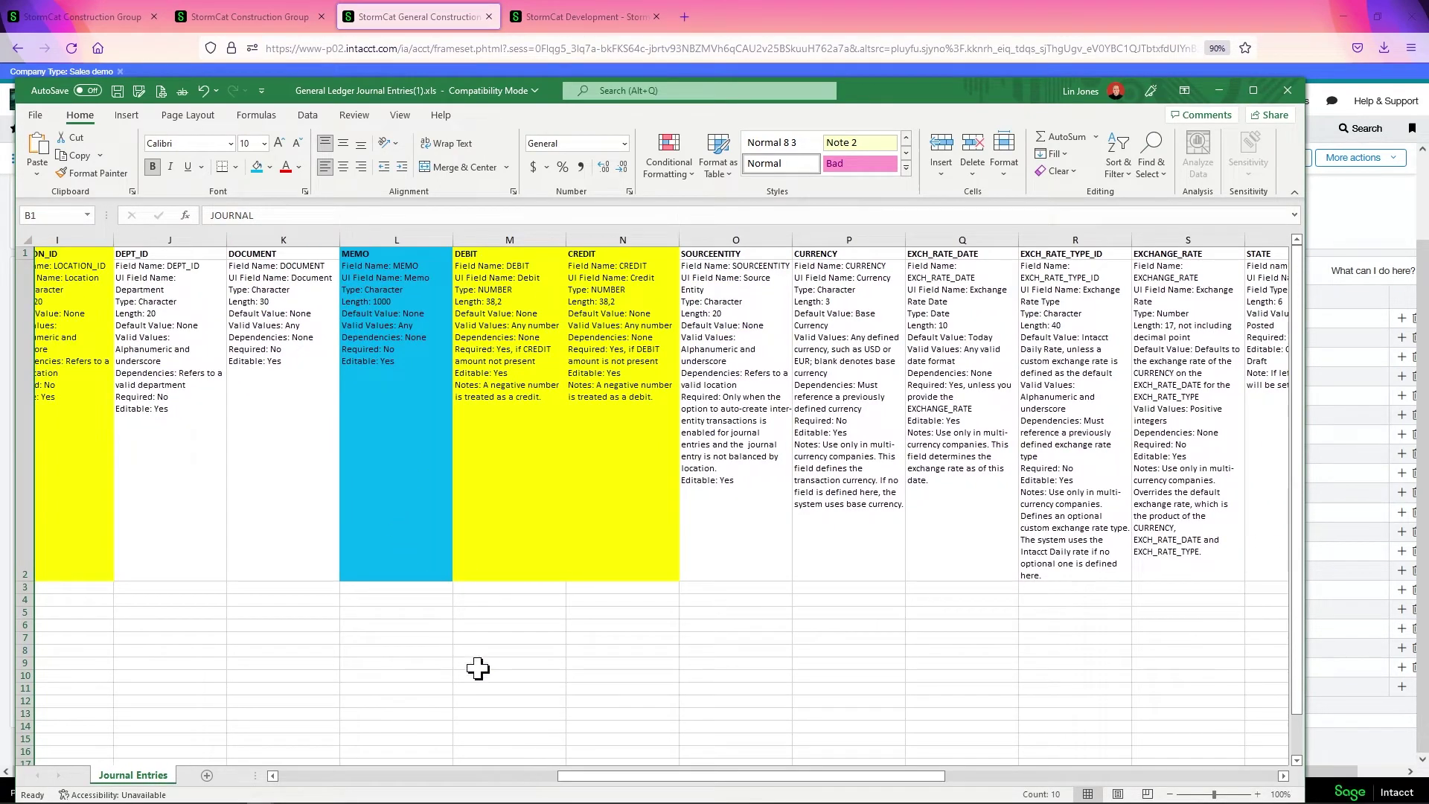
{"action": "left_click_drag", "start_coordinate": [603, 778], "coordinate": [470, 778]}
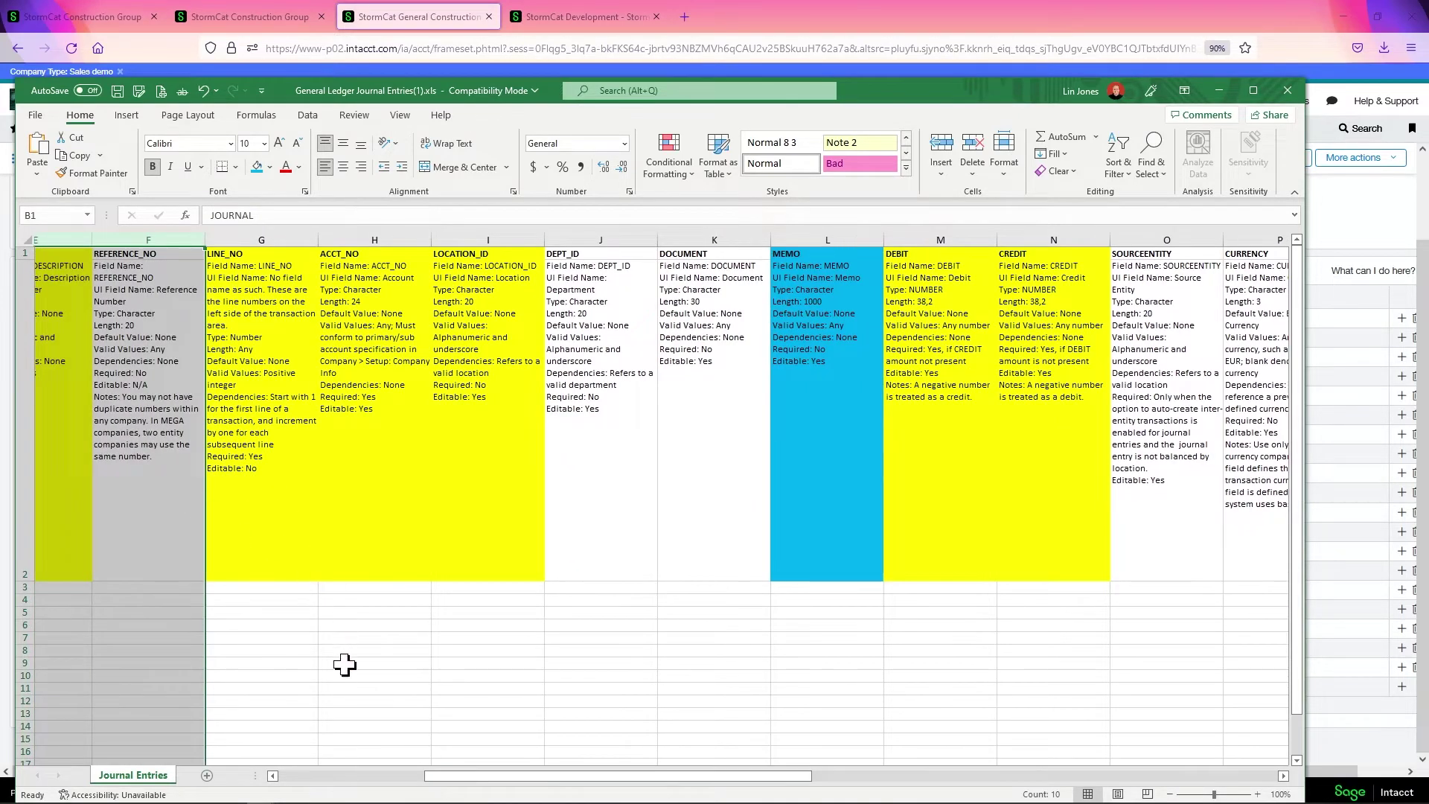
- Review cells H9 and the LOCATION_ID definition in I2, then move the workbook down to reveal the entry page
{"action": "left_click", "coordinate": [344, 666]}
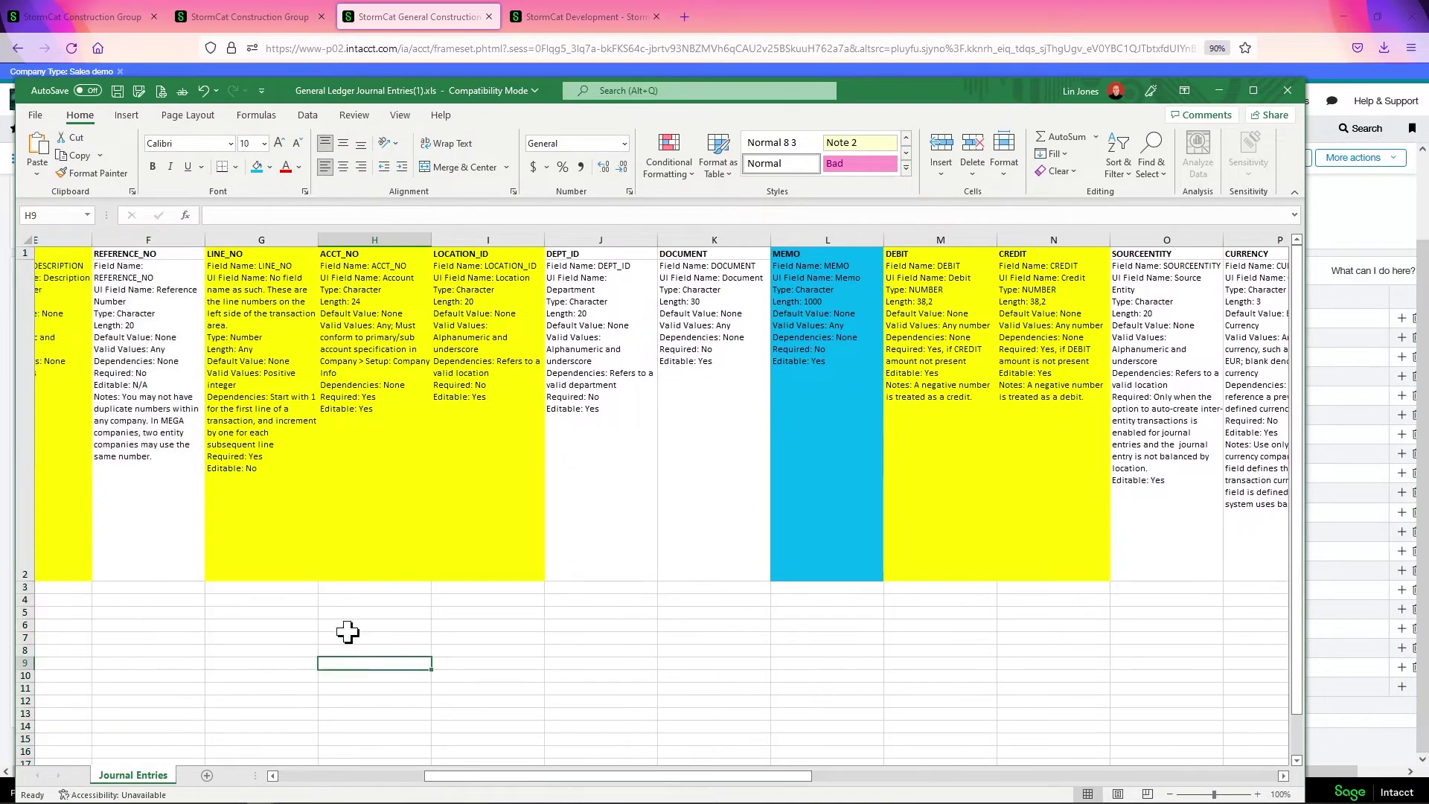
{"action": "left_click", "coordinate": [488, 281]}
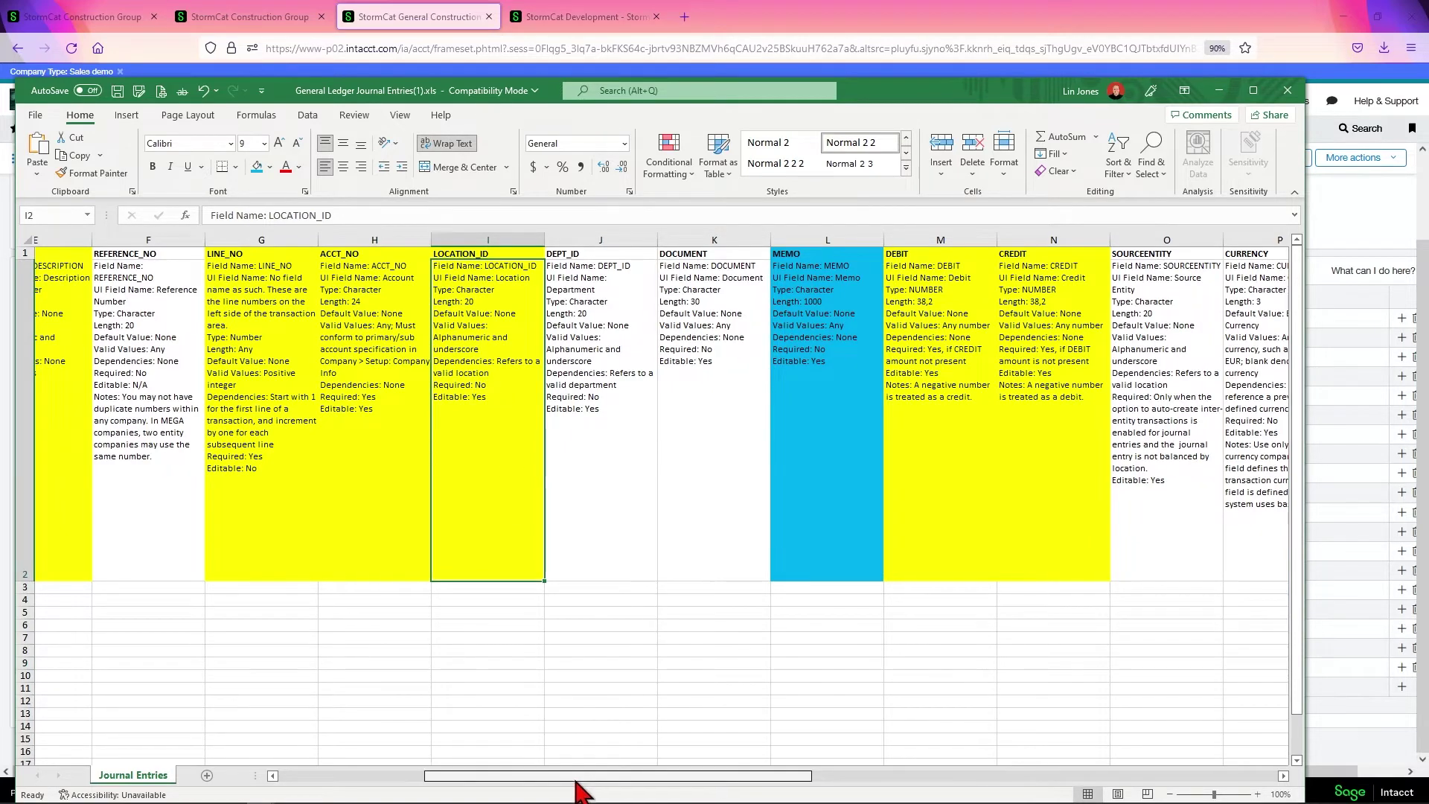
{"action": "left_click_drag", "start_coordinate": [578, 776], "coordinate": [898, 782]}
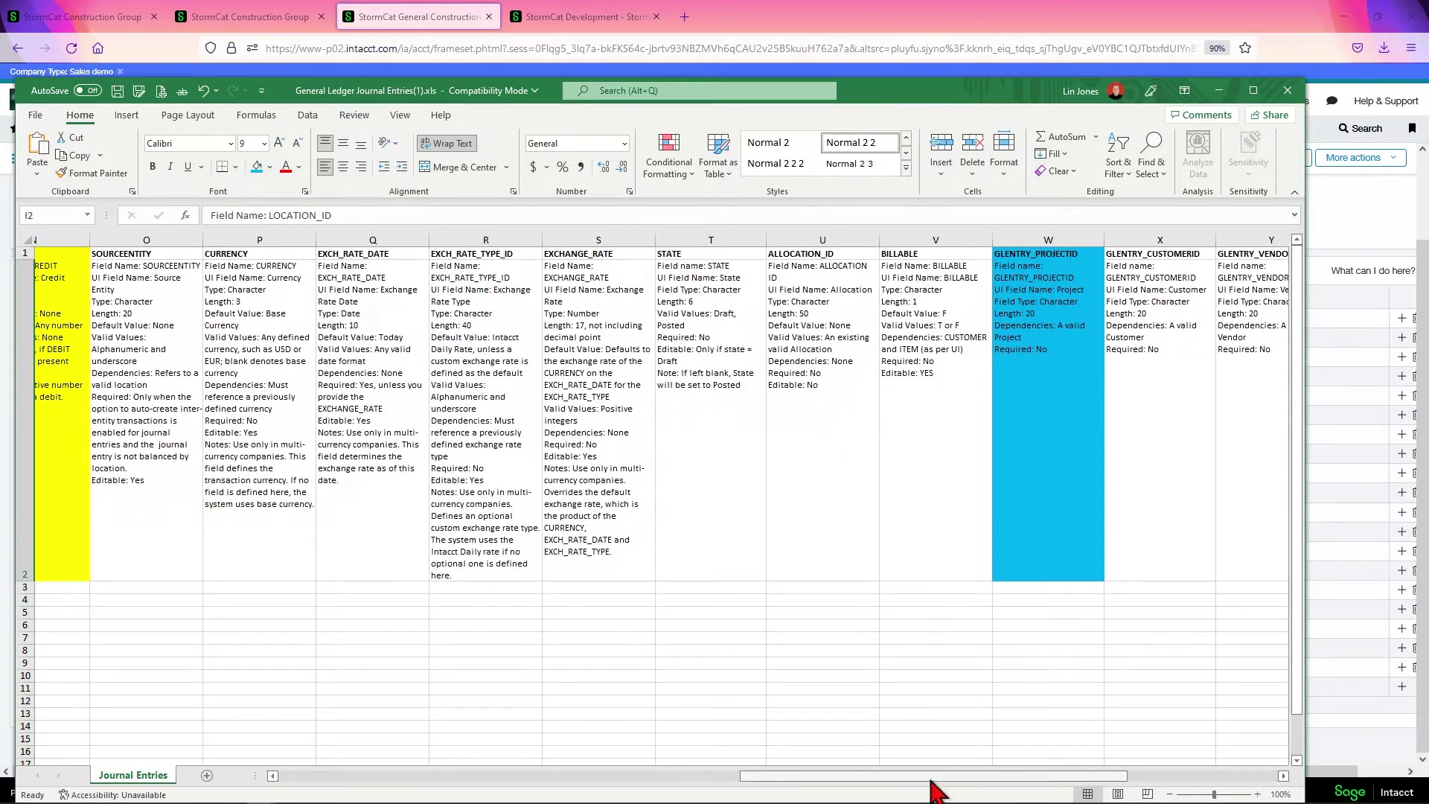
{"action": "left_click_drag", "start_coordinate": [937, 777], "coordinate": [1055, 776]}
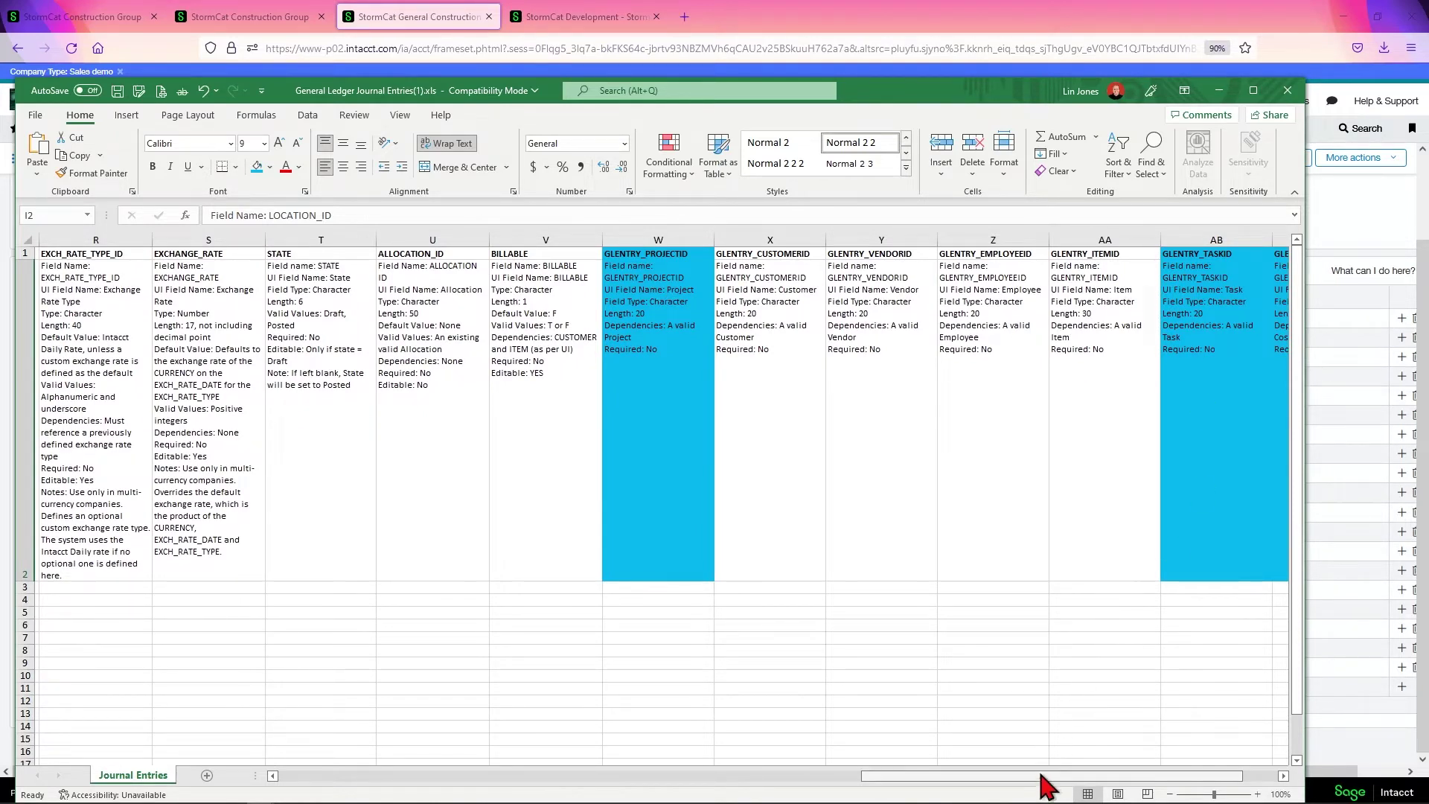
{"action": "left_click_drag", "start_coordinate": [1048, 777], "coordinate": [1111, 778]}
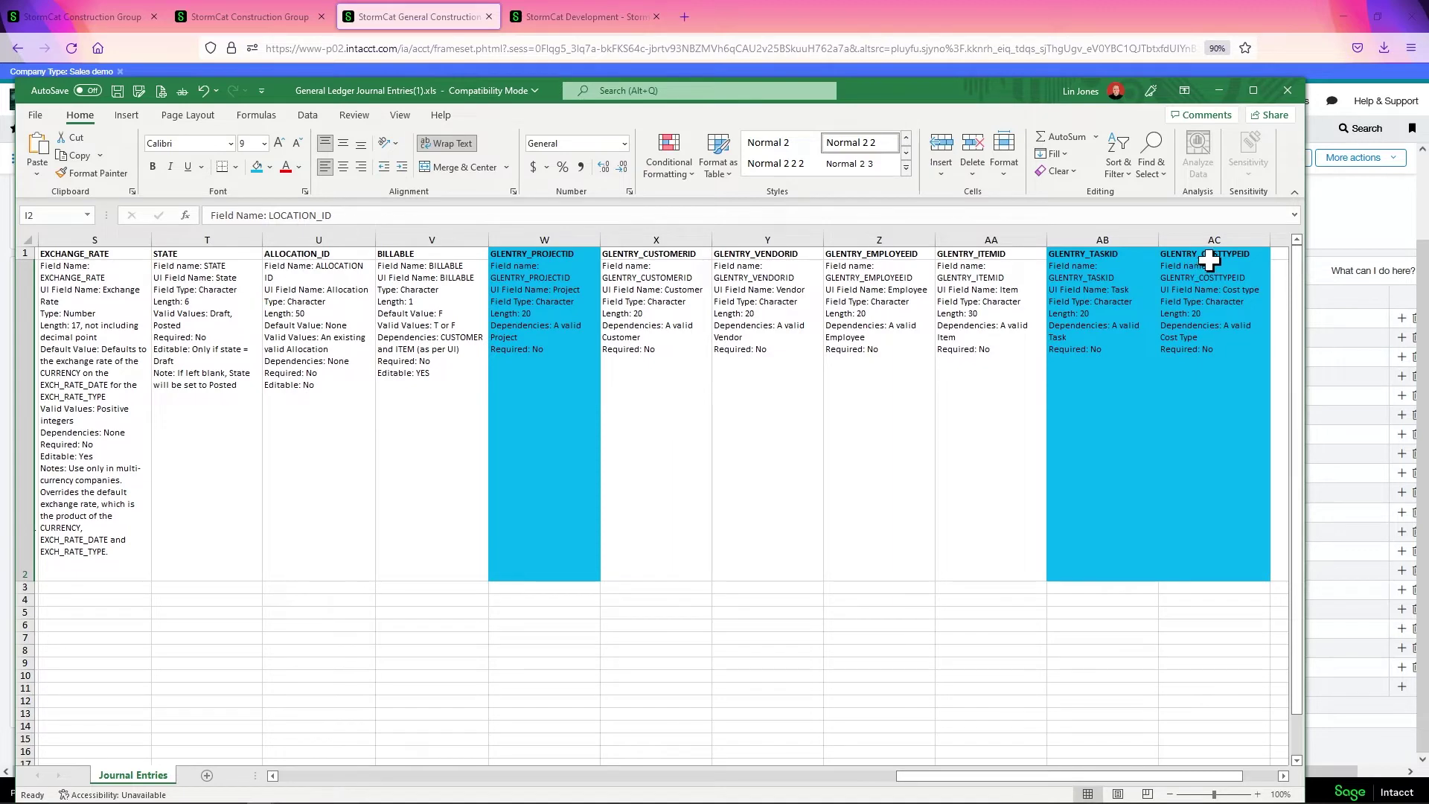
{"action": "left_click_drag", "start_coordinate": [1005, 106], "coordinate": [1009, 396]}
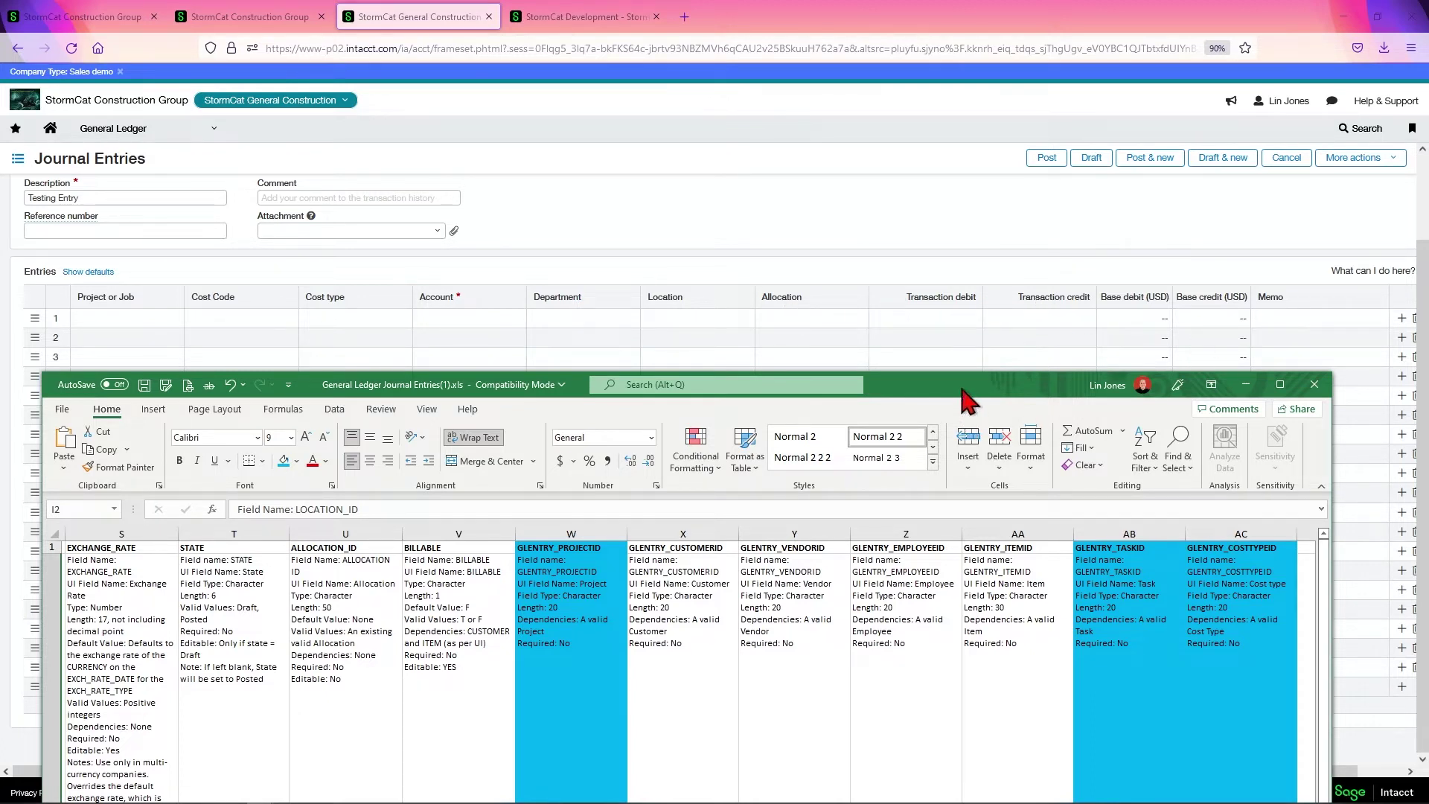
- Select the header row of field names in the workbook, then push it aside to show the entry page
{"action": "left_click_drag", "start_coordinate": [966, 385], "coordinate": [988, 62]}
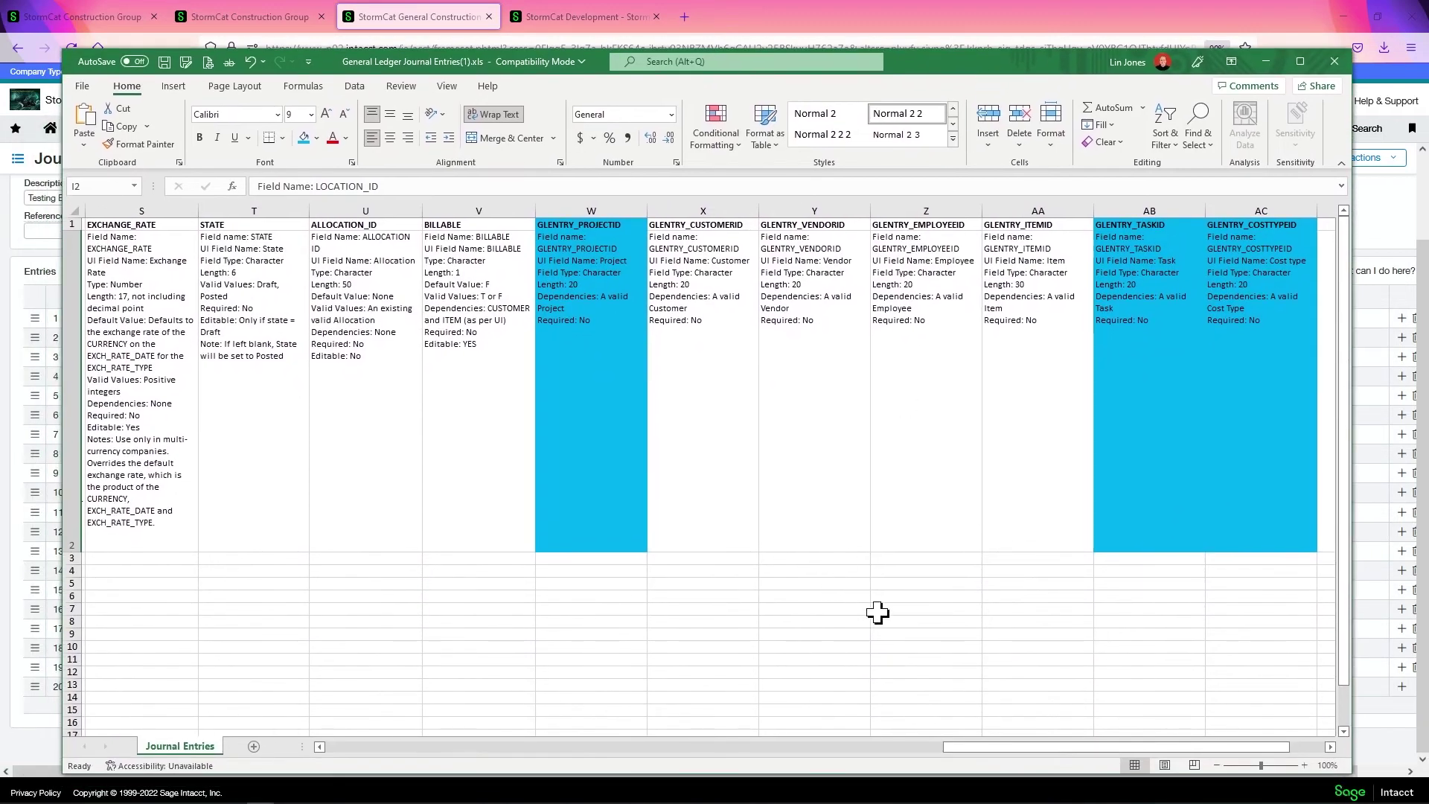
{"action": "left_click_drag", "start_coordinate": [976, 746], "coordinate": [503, 750]}
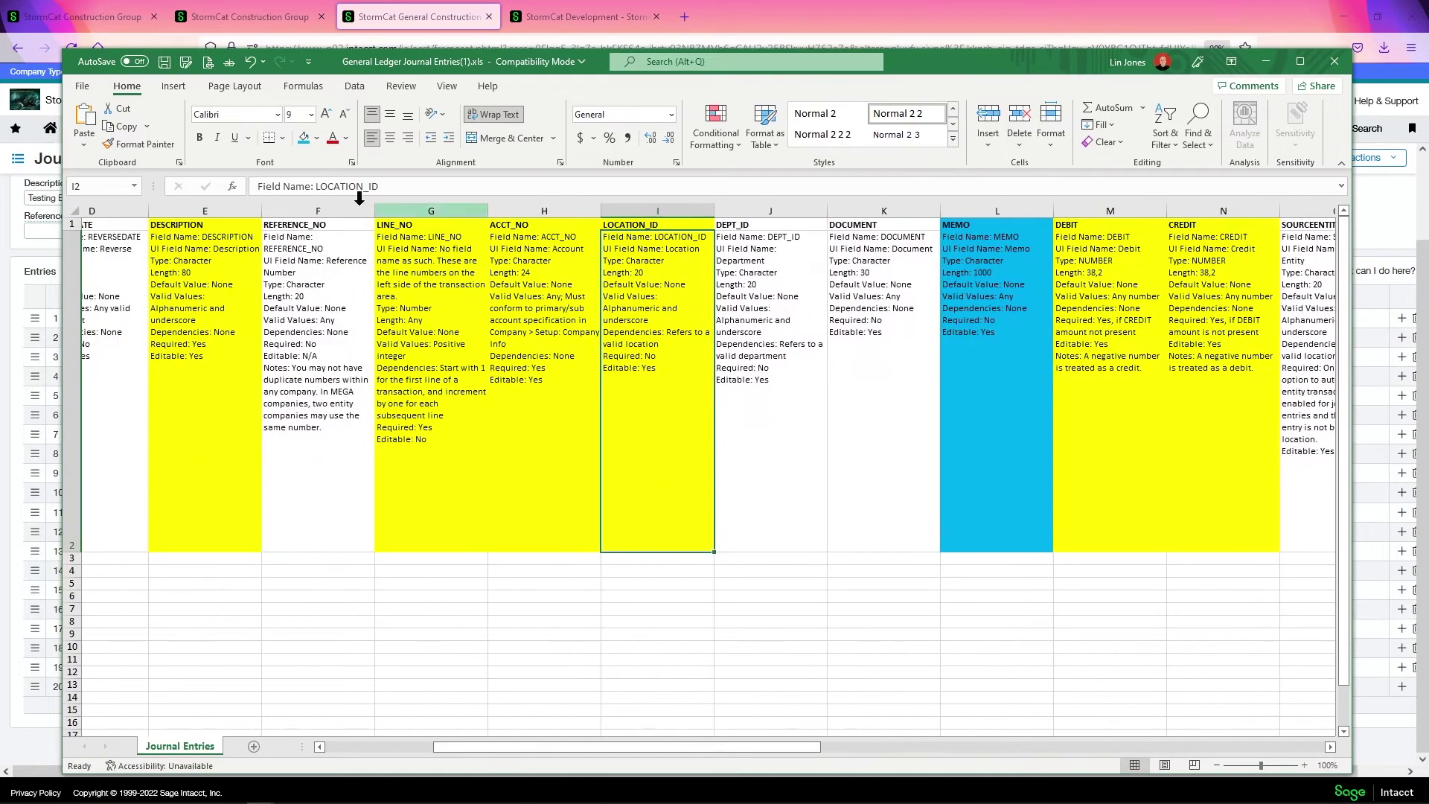
{"action": "mouse_move", "coordinate": [497, 748]}
{"action": "left_mouse_down"}
{"action": "mouse_move", "coordinate": [1089, 746]}
{"action": "mouse_move", "coordinate": [268, 746]}
{"action": "left_mouse_up"}
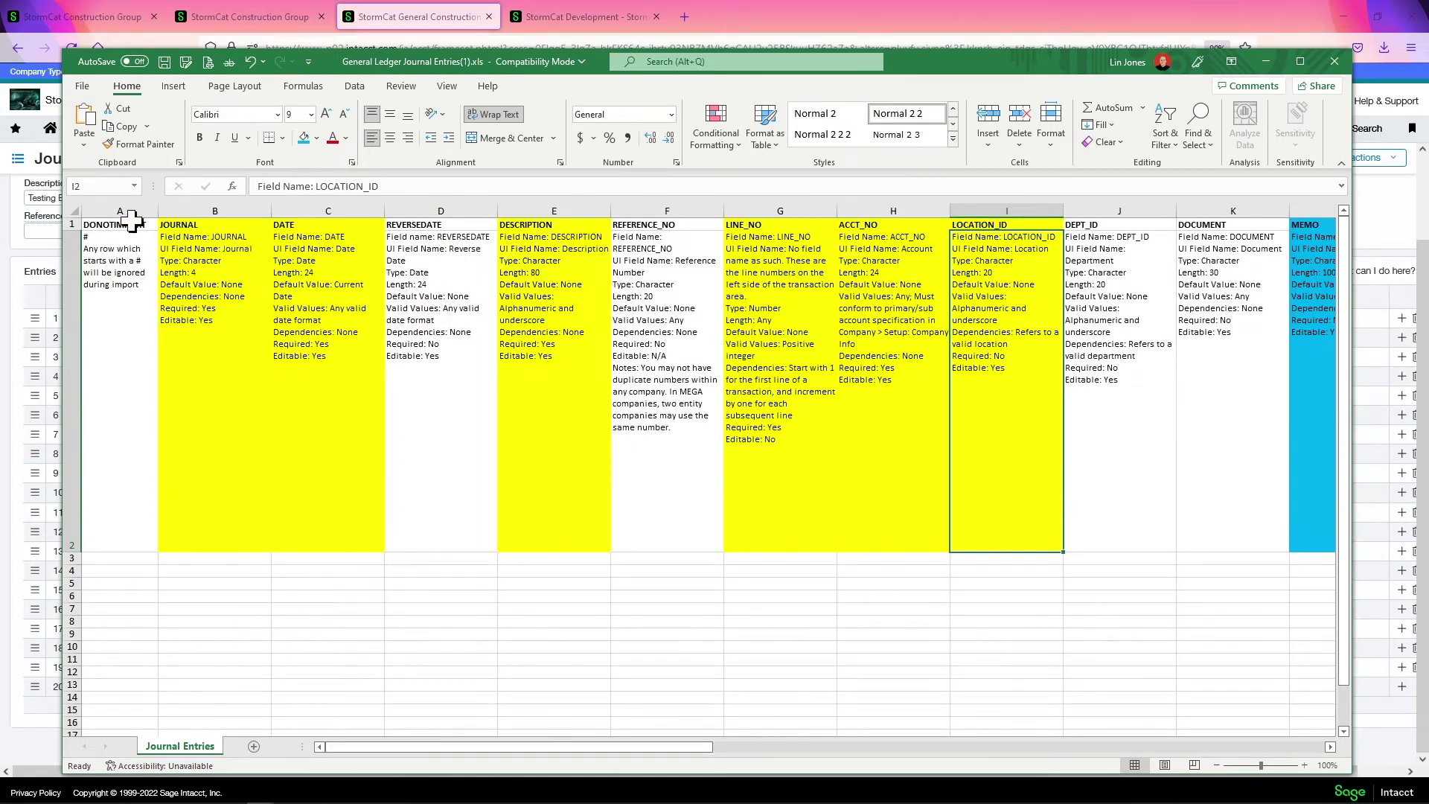
{"action": "left_click", "coordinate": [62, 224]}
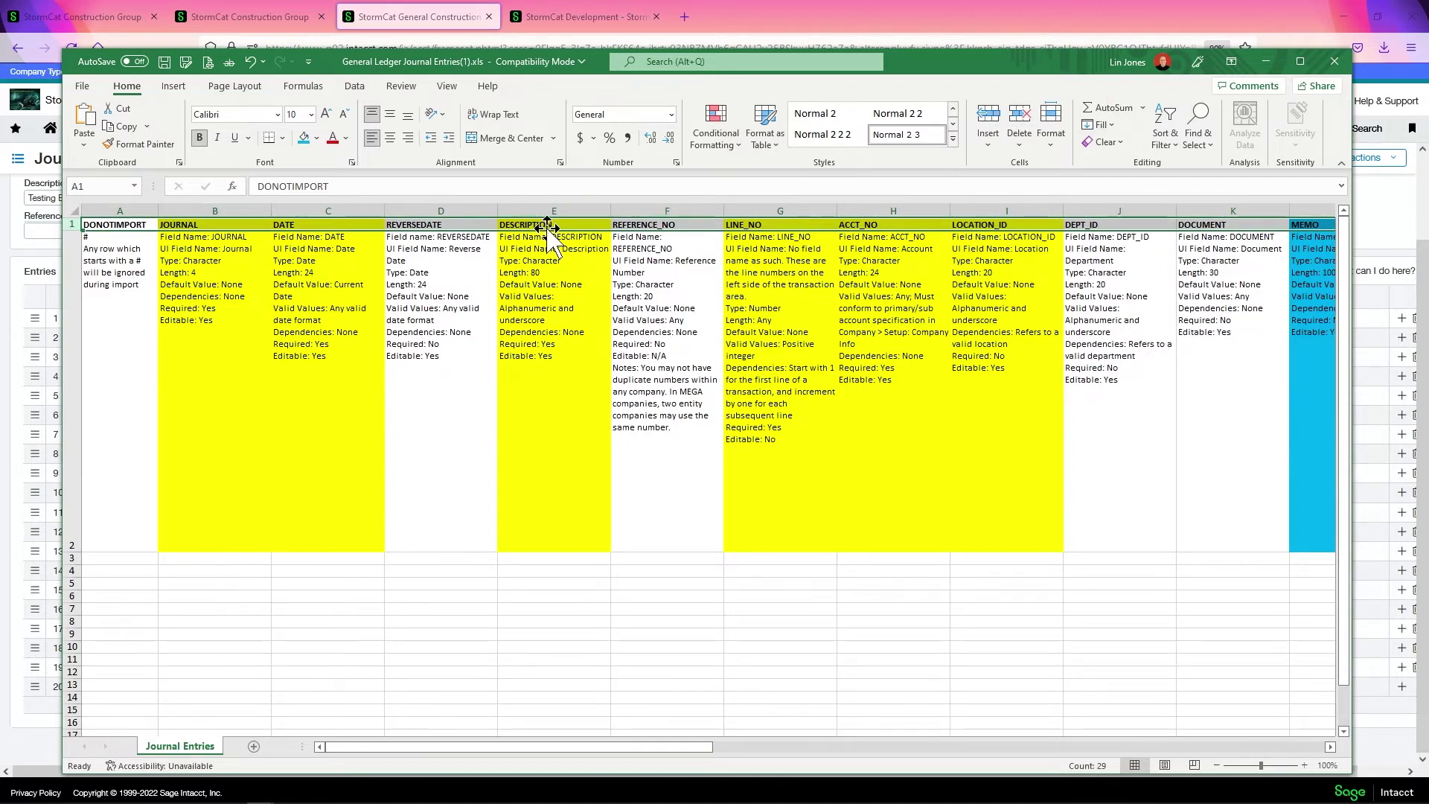
{"action": "left_click_drag", "start_coordinate": [976, 62], "coordinate": [1, 93]}
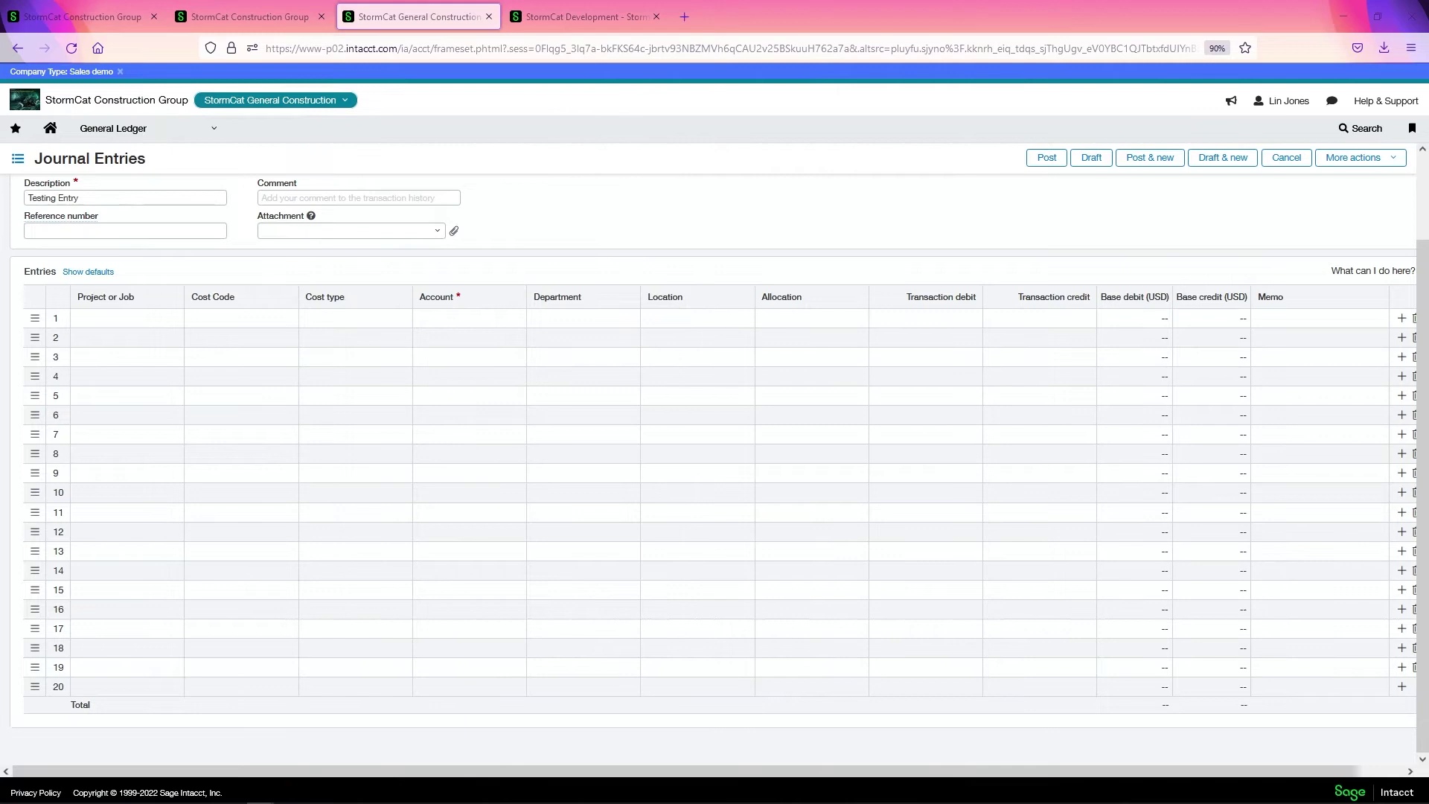
{"action": "scroll", "coordinate": [693, 391], "scroll_direction": "up", "scroll_amount": 3}
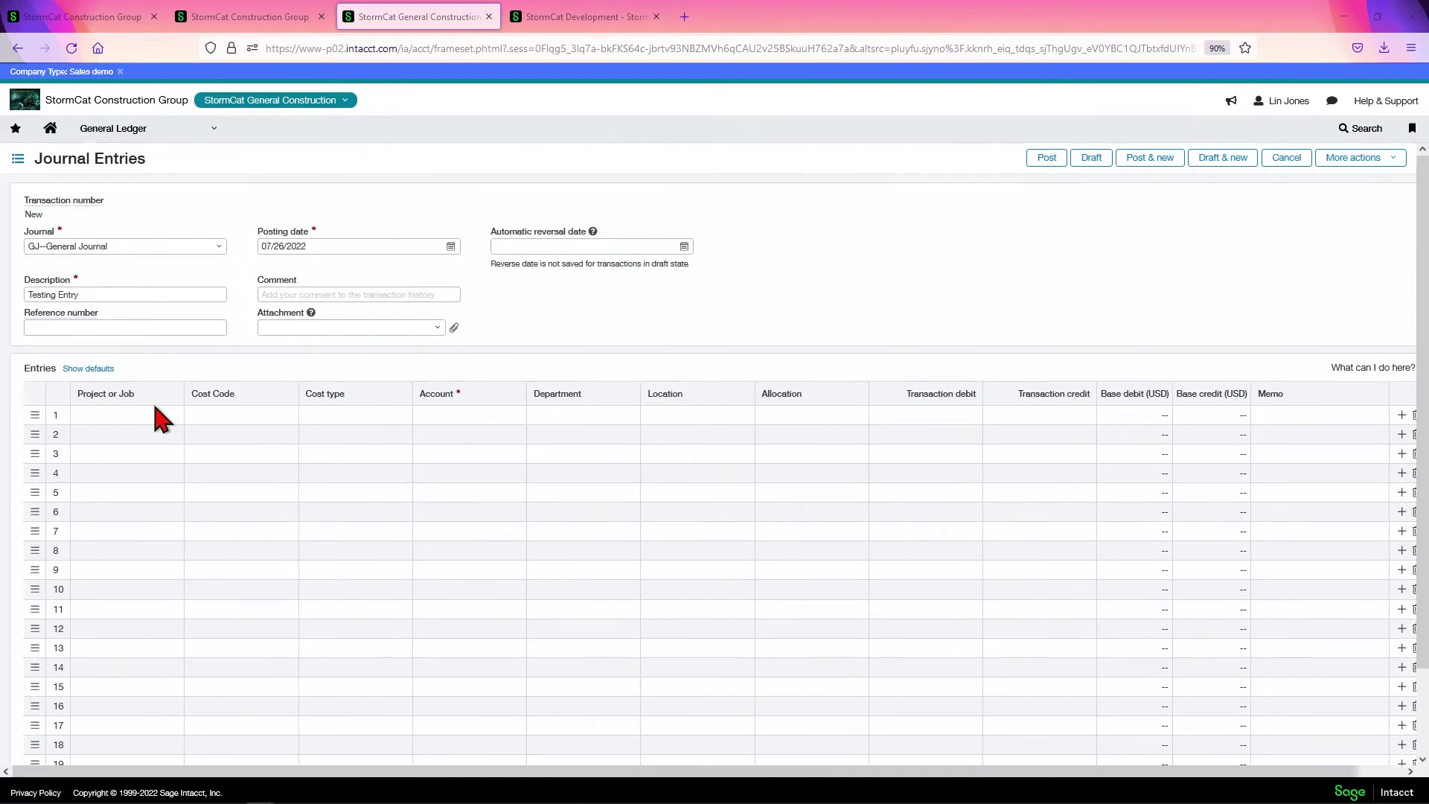
- Start editing the first entry line of the Testing Entry journal
{"action": "left_click", "coordinate": [141, 416]}
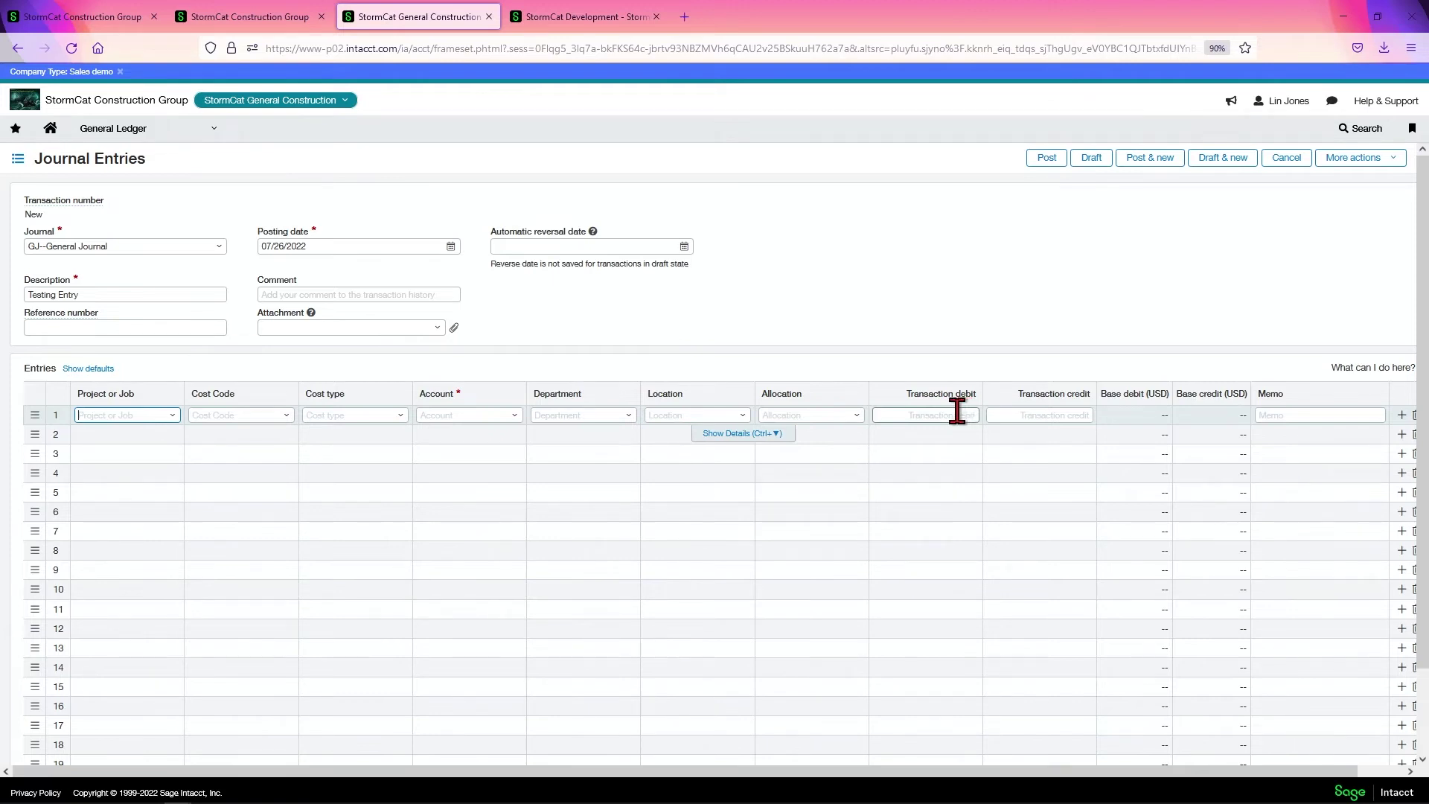
{"action": "scroll", "coordinate": [952, 462], "scroll_direction": "down", "scroll_amount": 2}
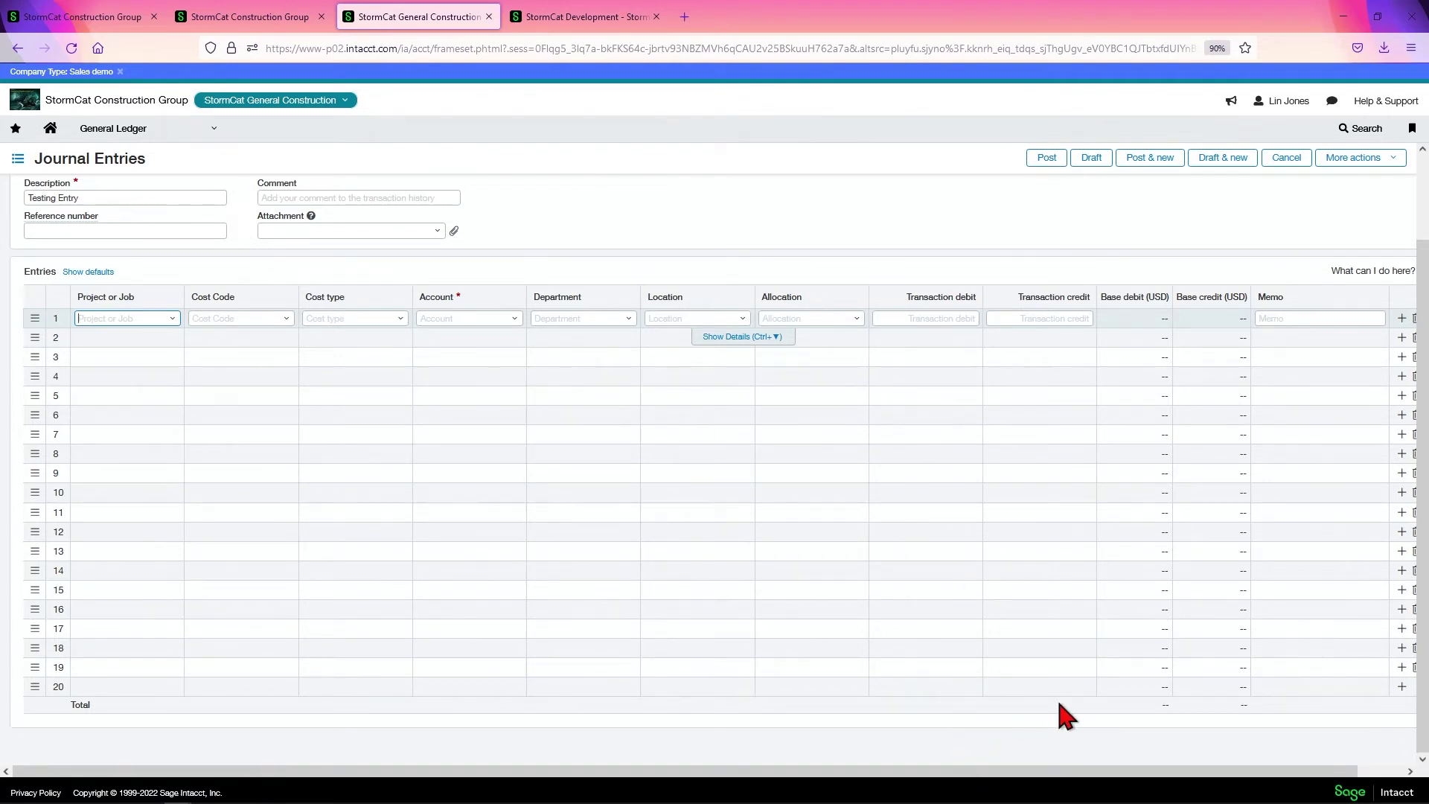
- Set row 1 to project LaQuinta - Houston, cost code Coordination and cost type Labor
{"action": "left_click", "coordinate": [173, 320]}
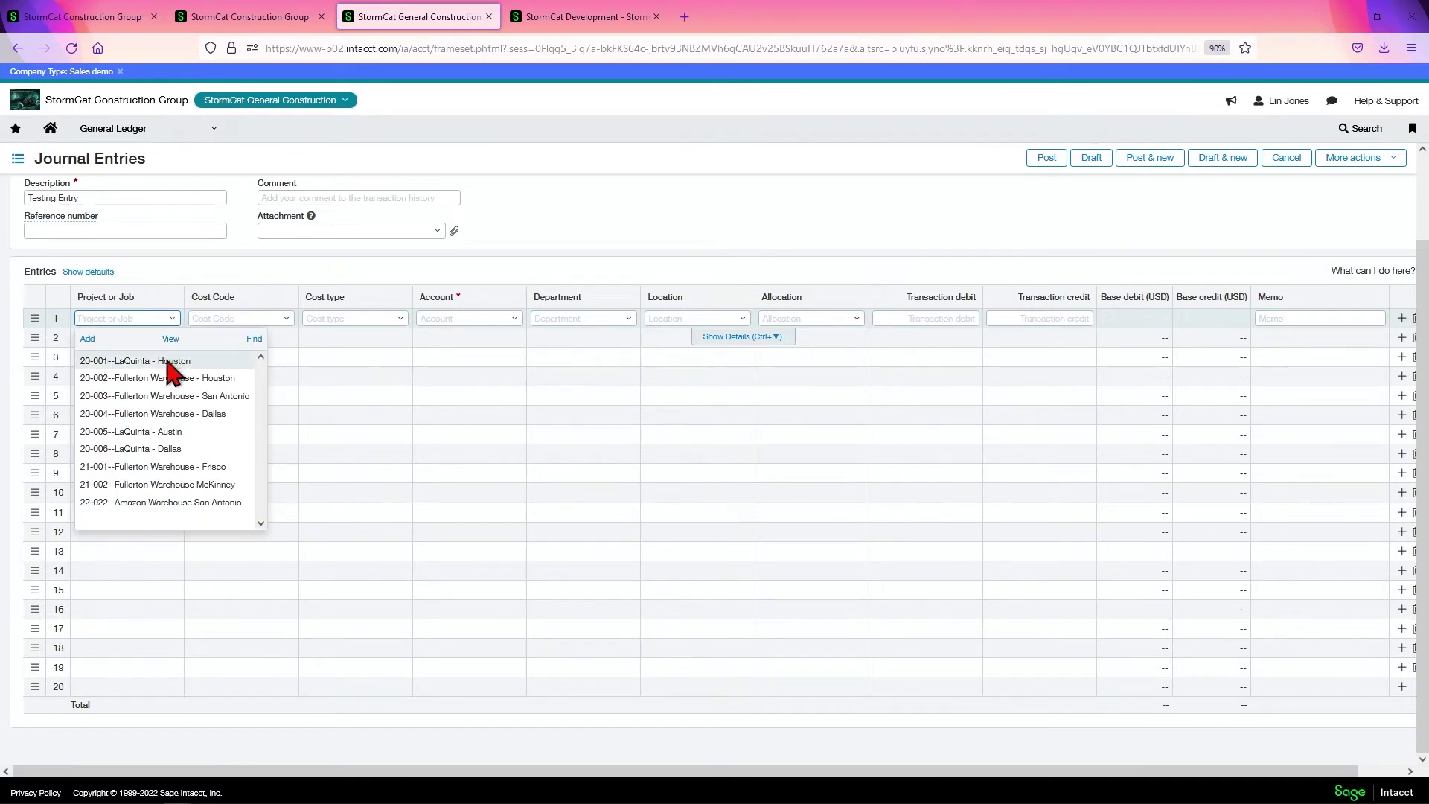
{"action": "left_click", "coordinate": [168, 361]}
{"action": "left_click", "coordinate": [288, 321]}
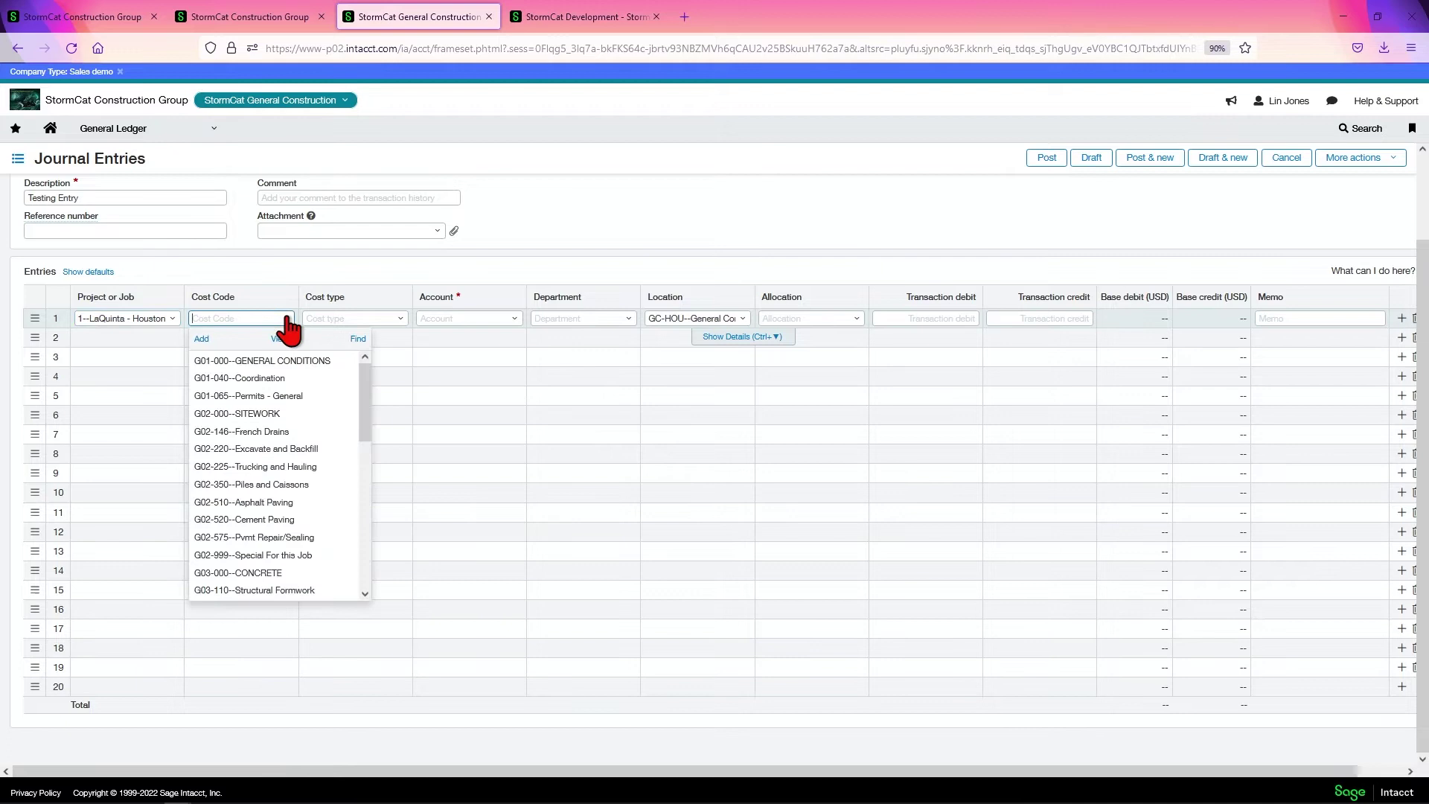
{"action": "left_click", "coordinate": [257, 377]}
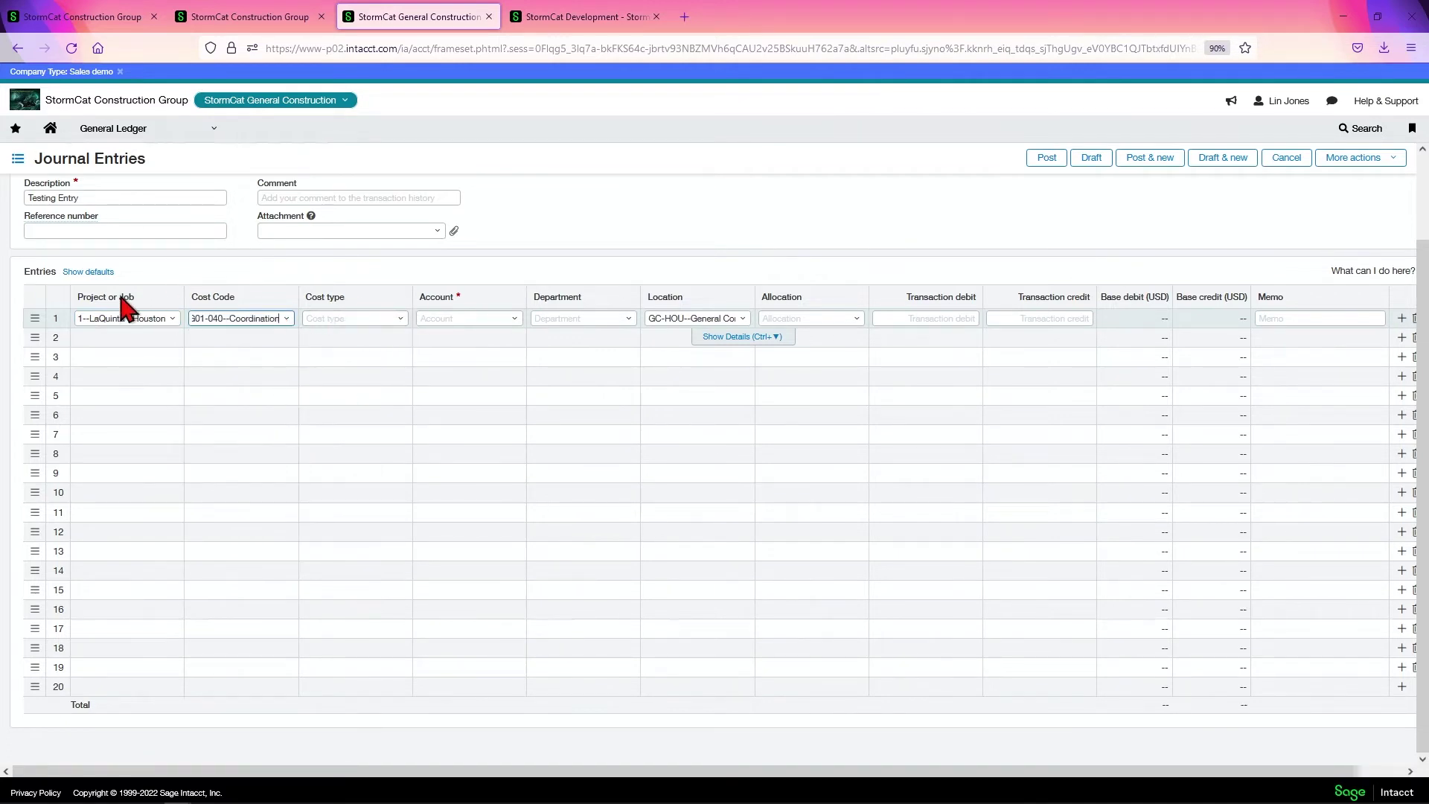
{"action": "left_click", "coordinate": [401, 324]}
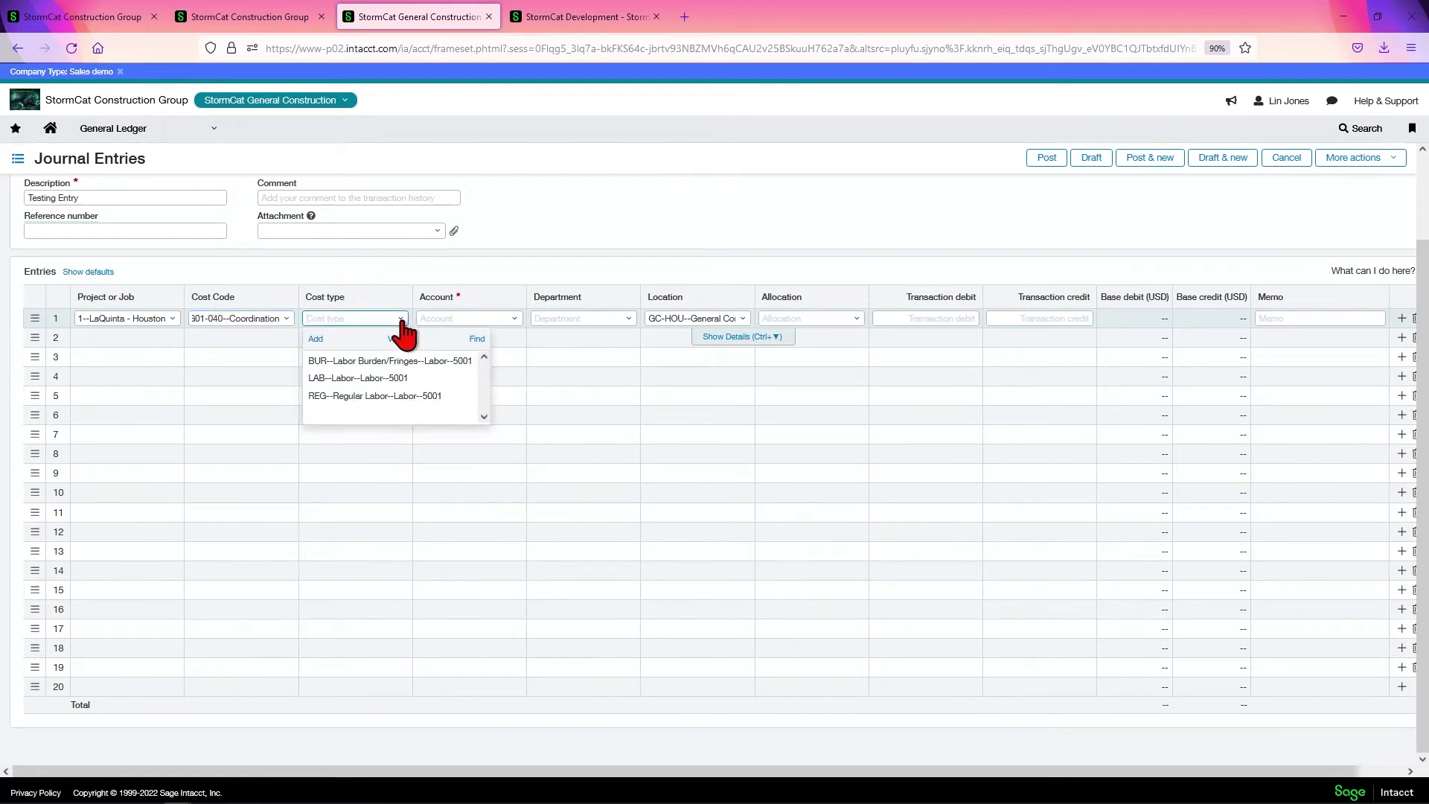
{"action": "left_click", "coordinate": [380, 378]}
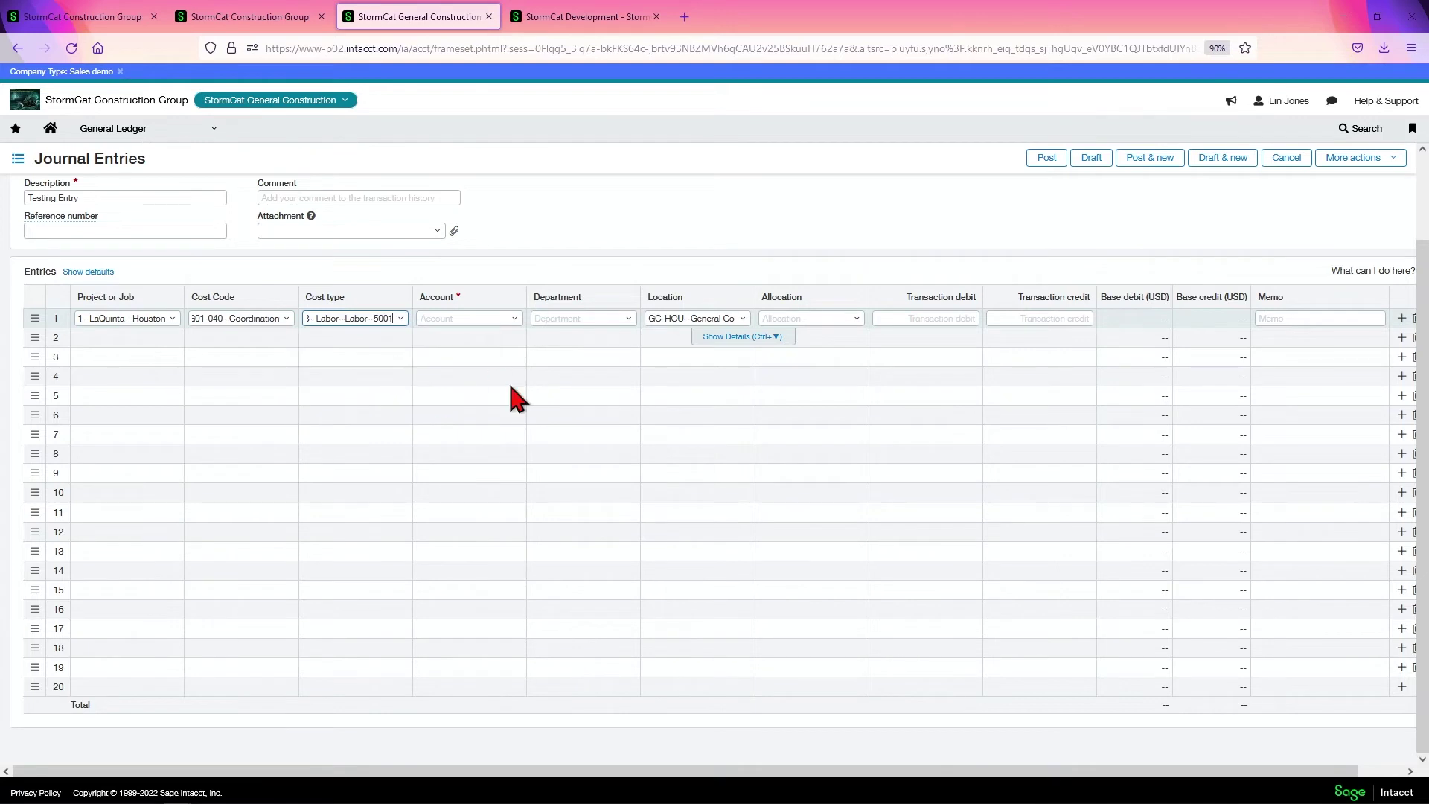
- Set row 1's account to 5001 Cost of Sales - Labor
{"action": "left_click", "coordinate": [511, 323]}
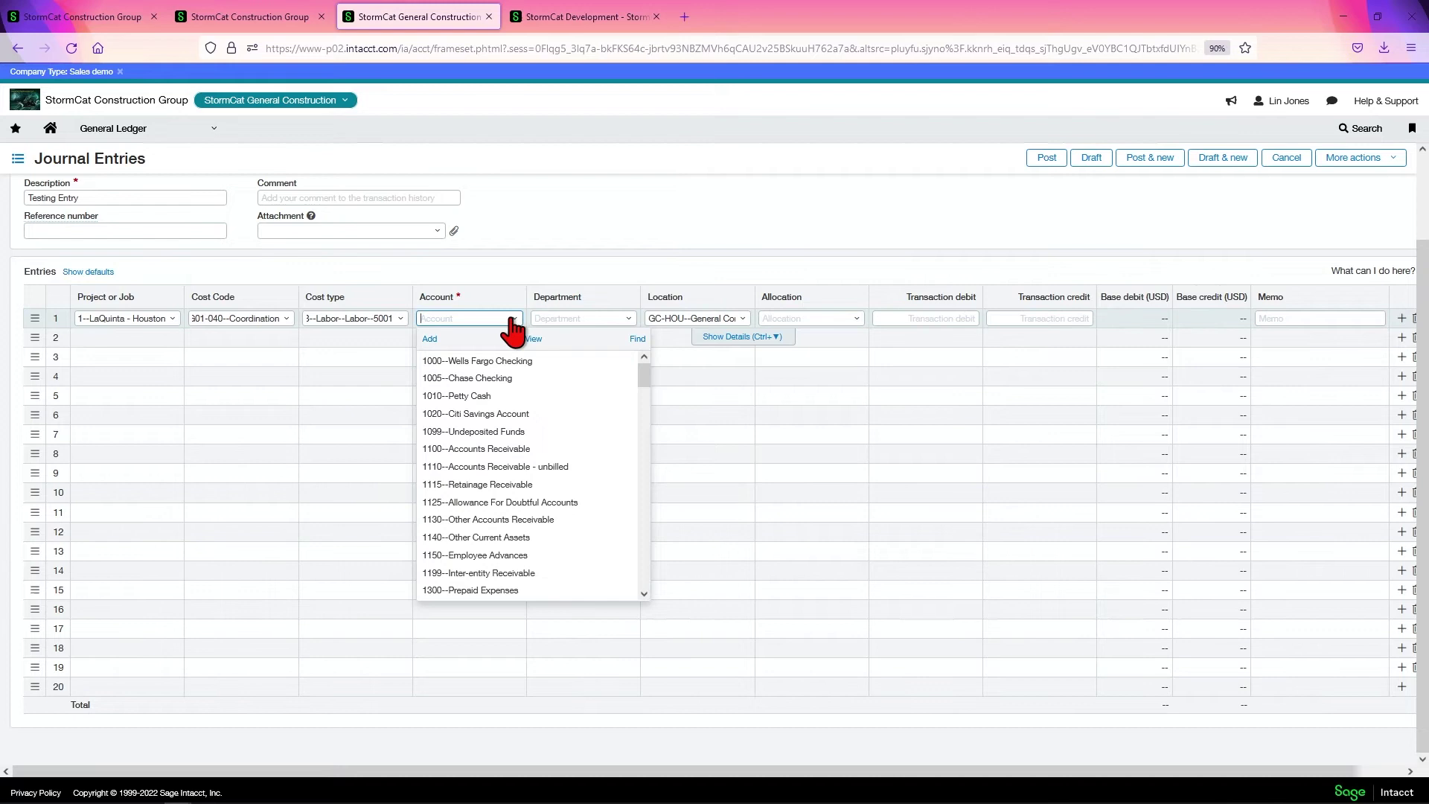
{"action": "type", "text": "5"}
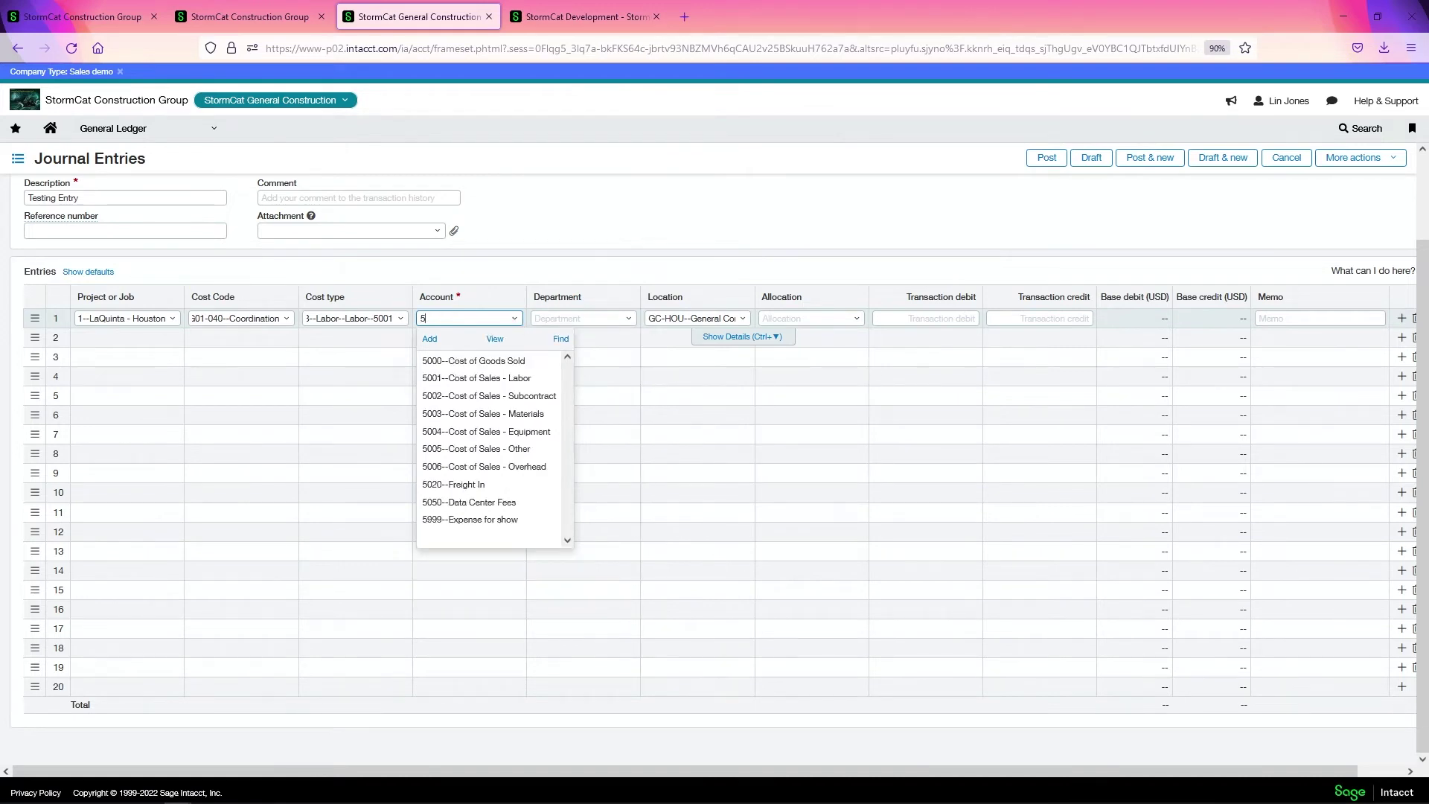
{"action": "left_click_drag", "start_coordinate": [441, 319], "coordinate": [422, 319]}
{"action": "type", "text": "l"}
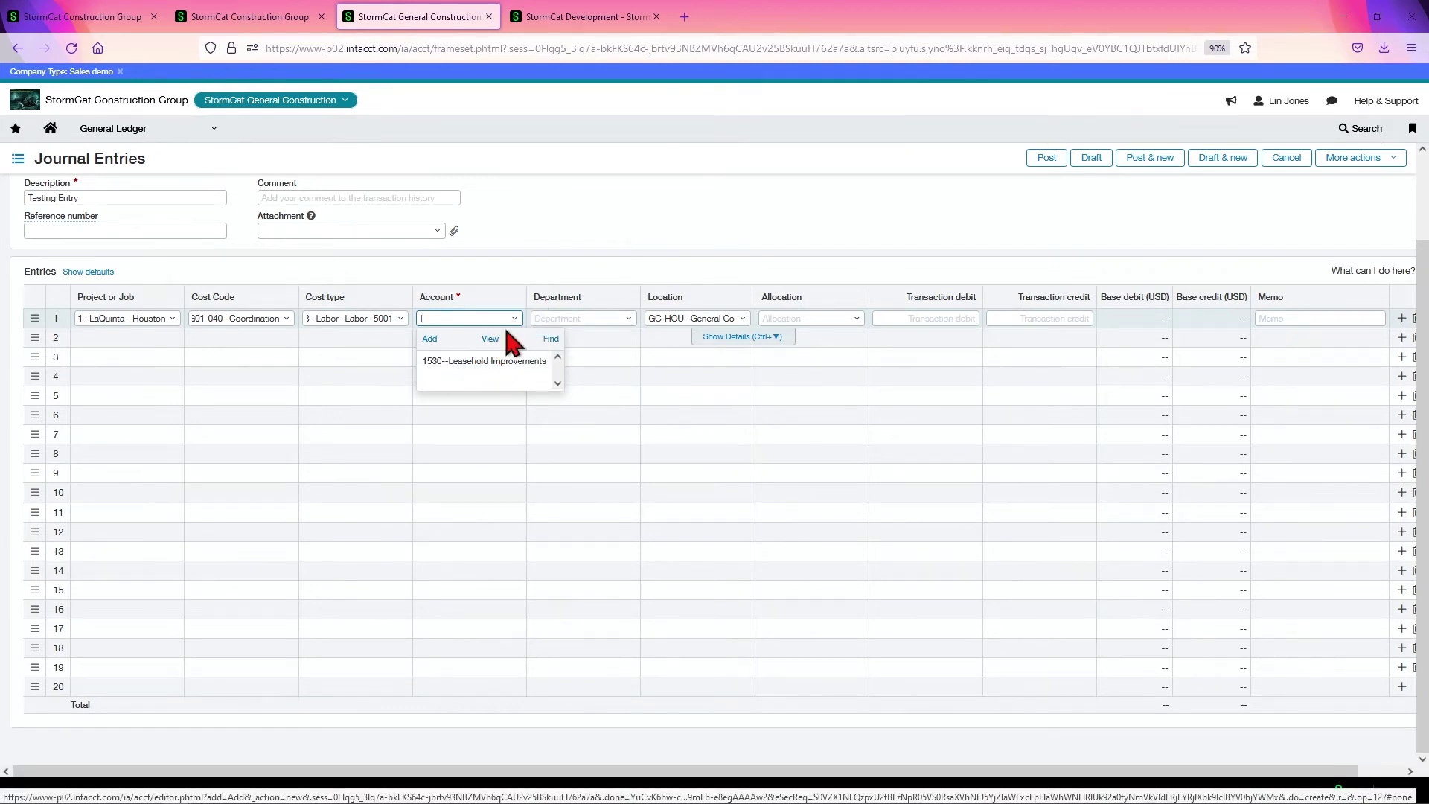
{"action": "key", "text": "BackSpace"}
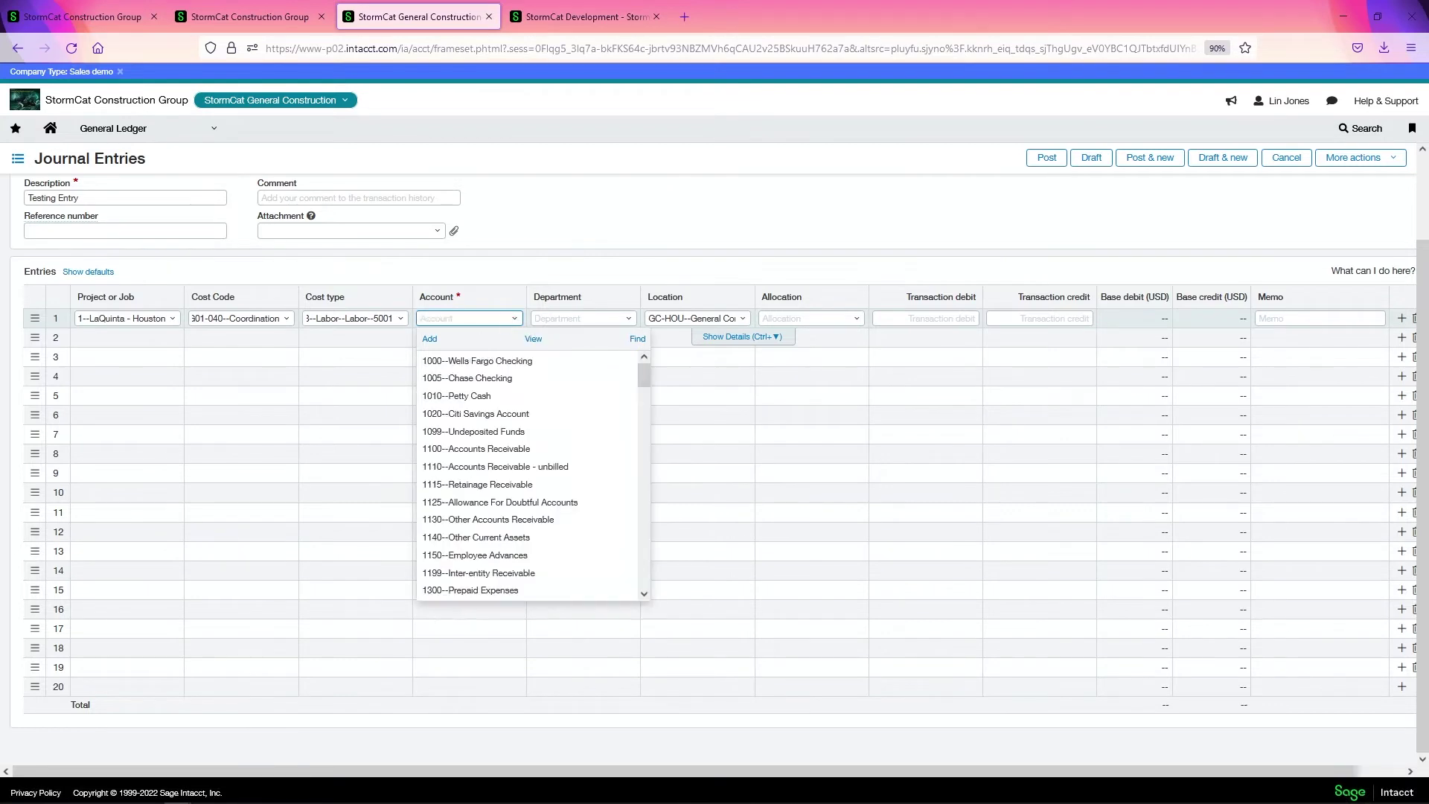
{"action": "type", "text": "5"}
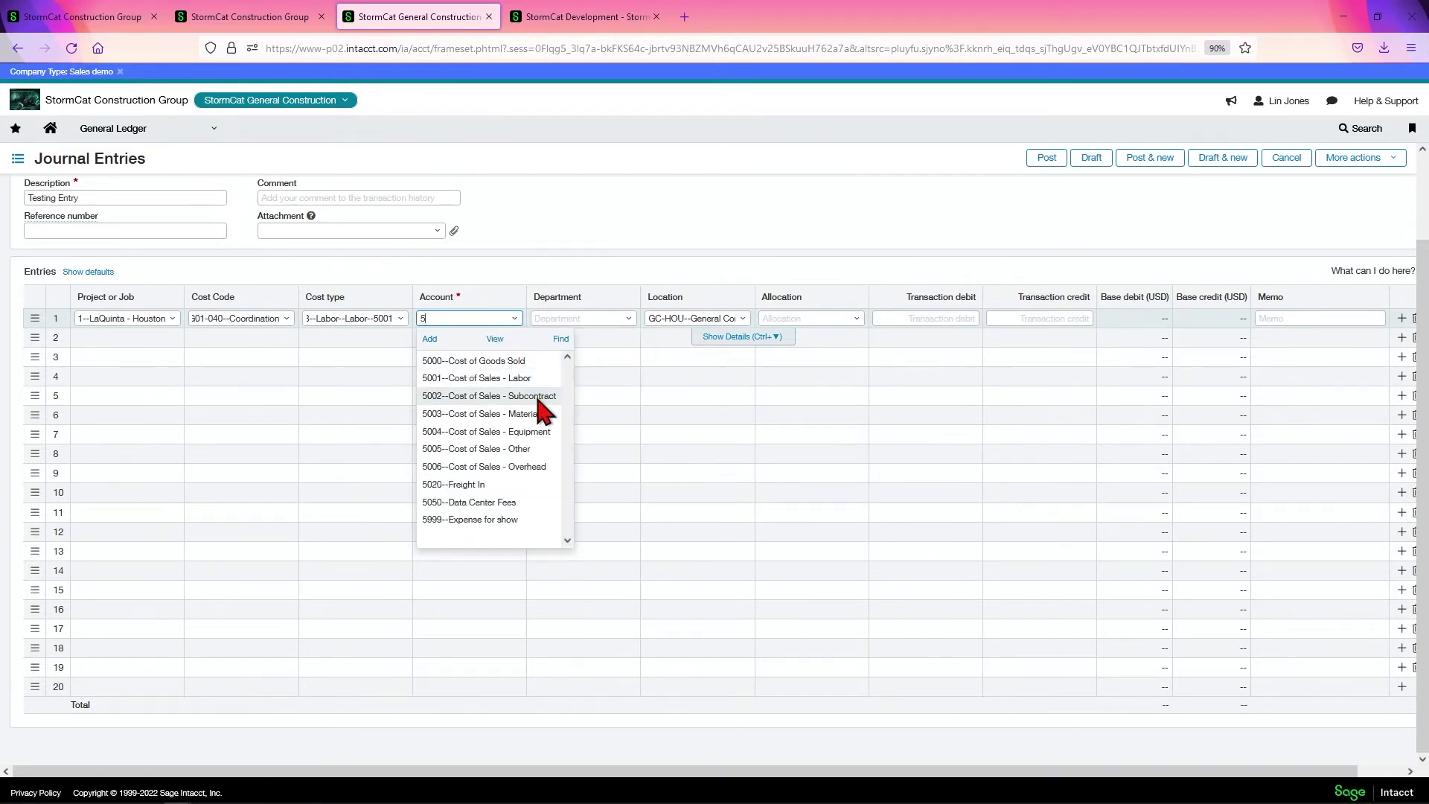
{"action": "left_click", "coordinate": [500, 378]}
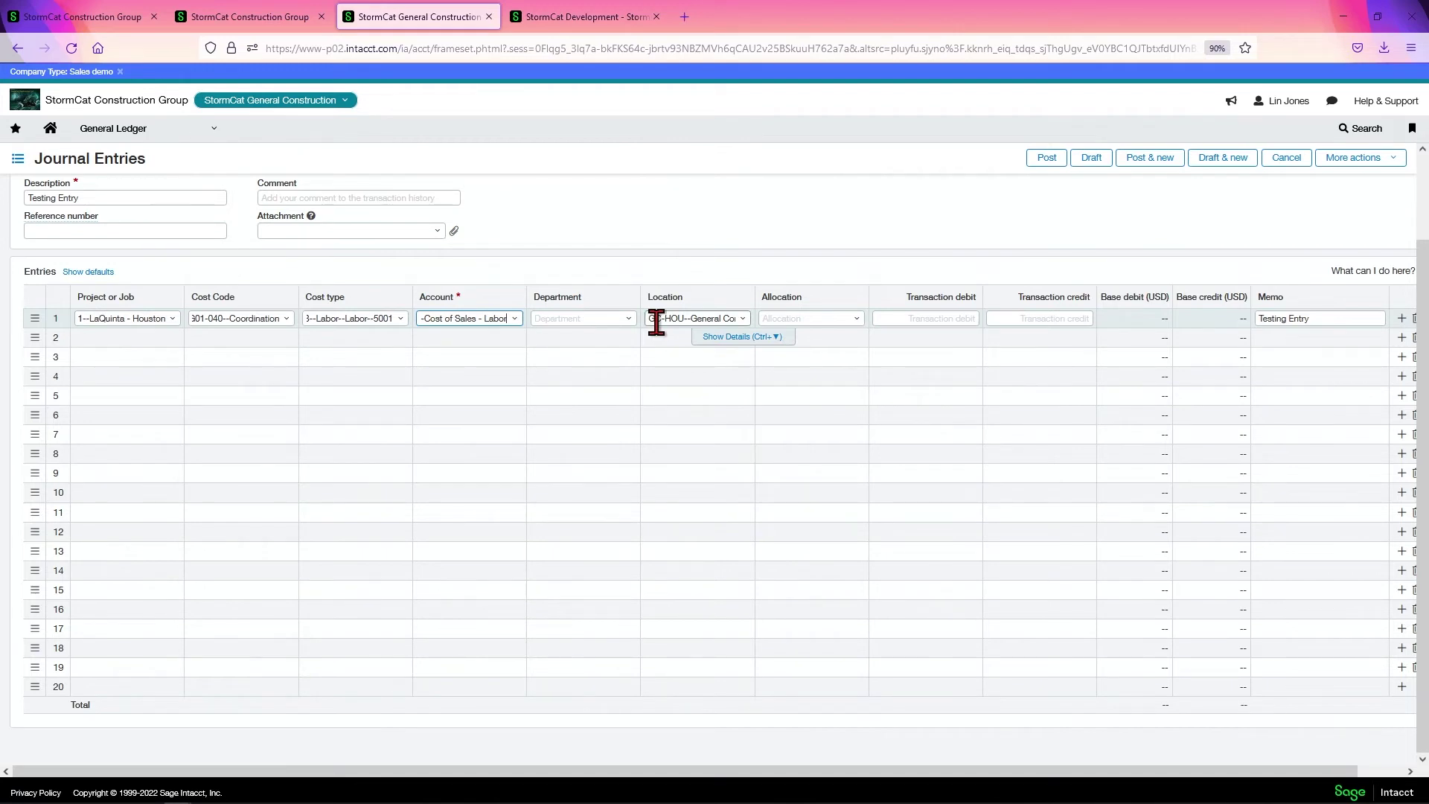
- Reselect row 1's project LaQuinta - Houston, cost code Coordination and cost type Labor
{"action": "left_click", "coordinate": [171, 318]}
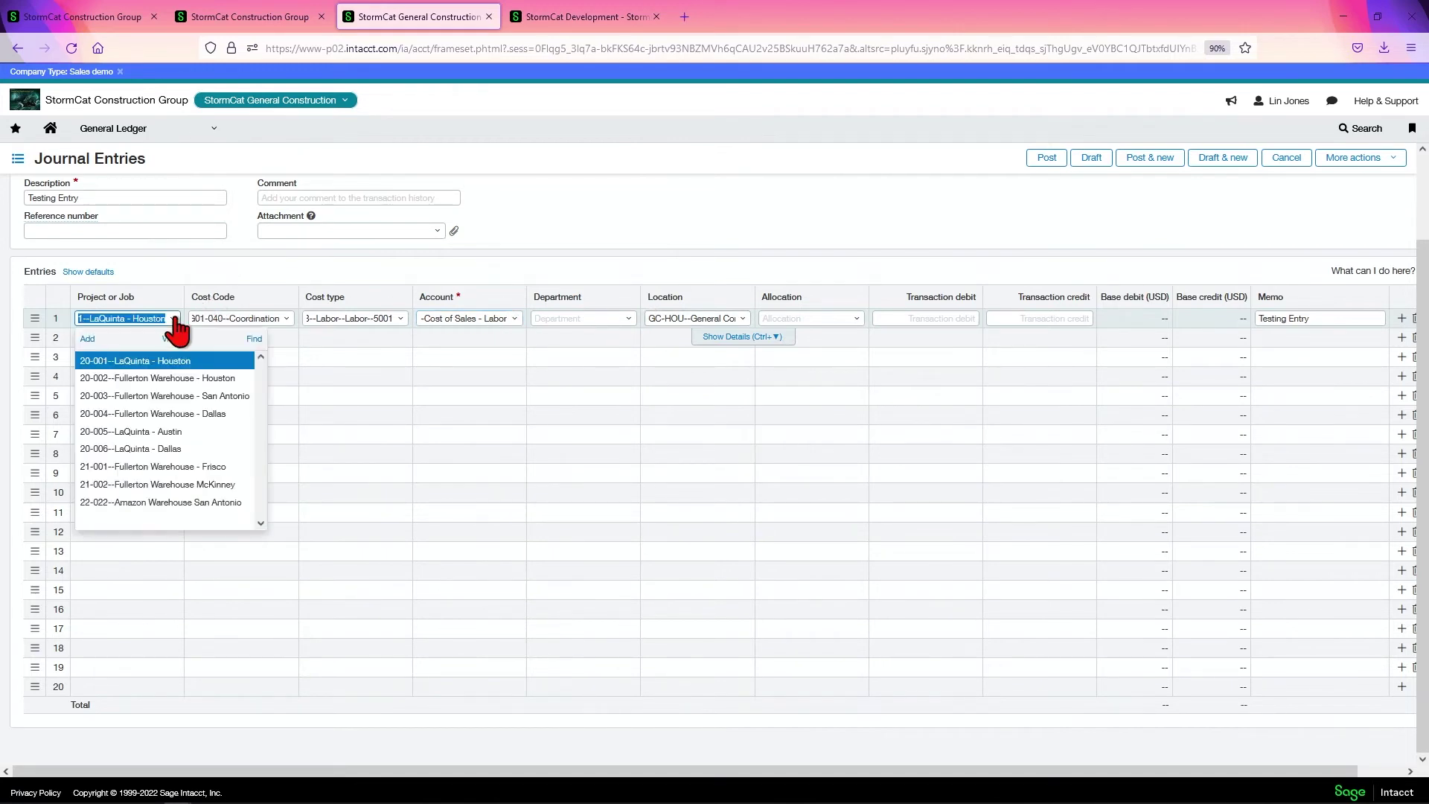
{"action": "left_click", "coordinate": [165, 396]}
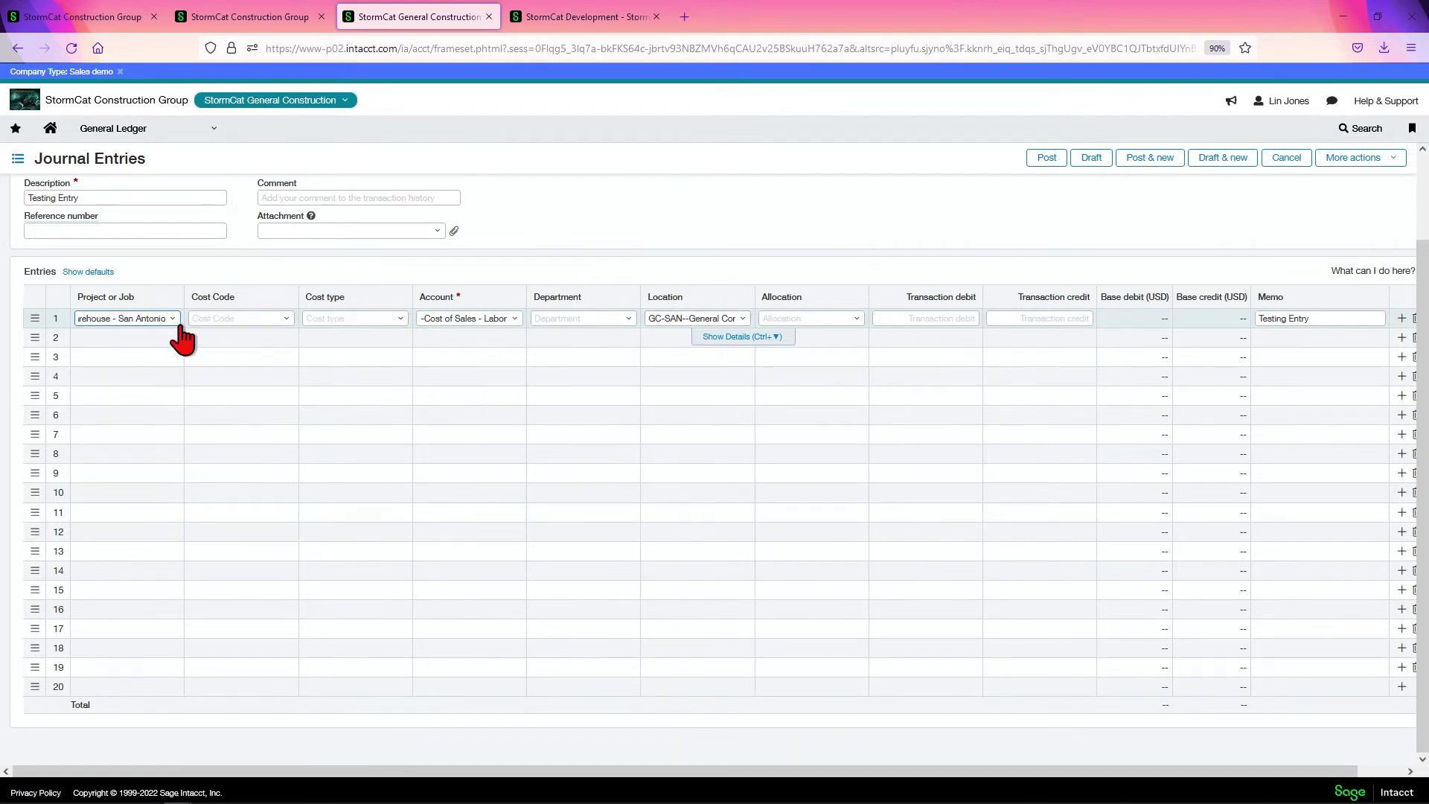
{"action": "left_click", "coordinate": [172, 320]}
{"action": "left_click", "coordinate": [157, 360]}
{"action": "left_click", "coordinate": [287, 320]}
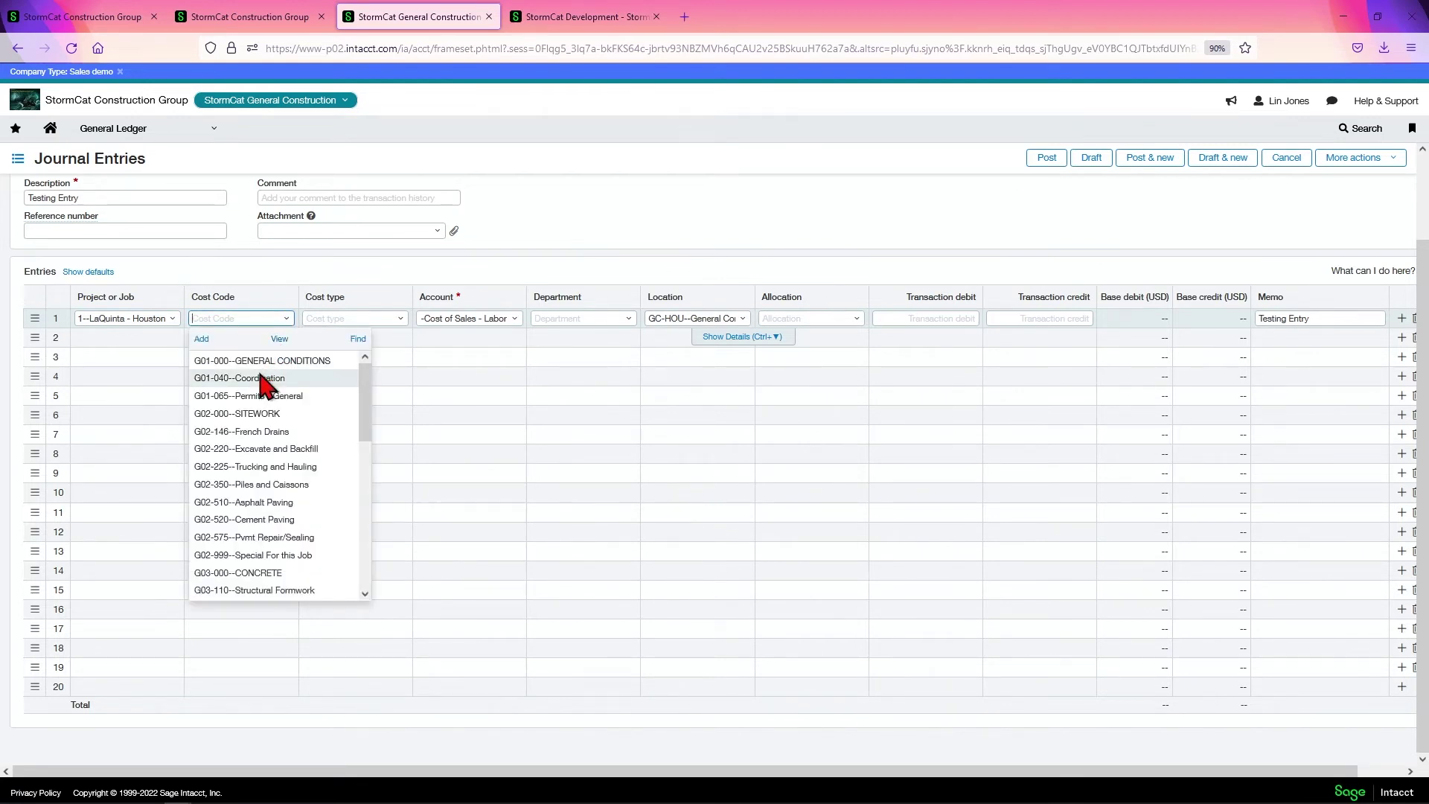
{"action": "left_click", "coordinate": [238, 377]}
{"action": "left_click", "coordinate": [403, 320]}
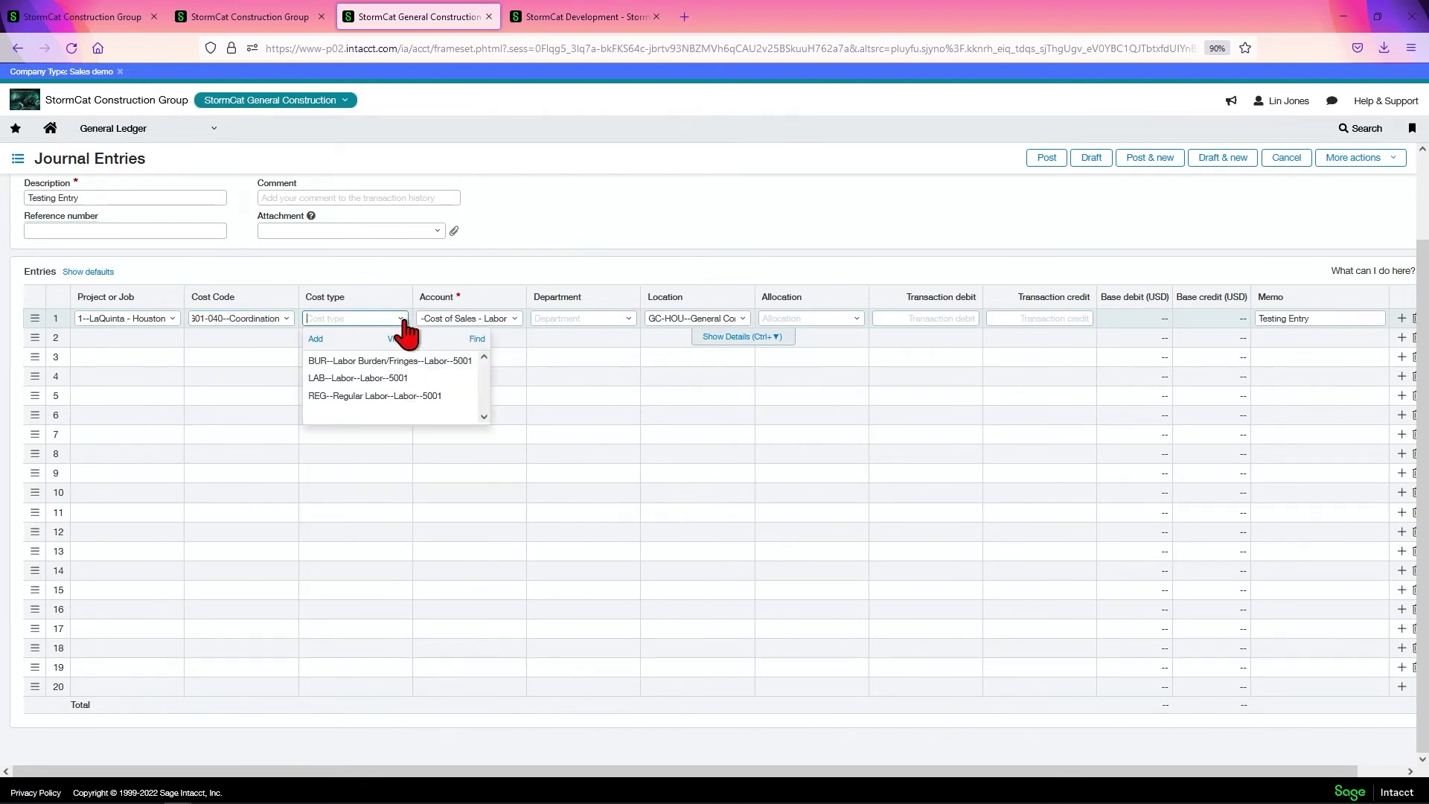
{"action": "left_click", "coordinate": [357, 378]}
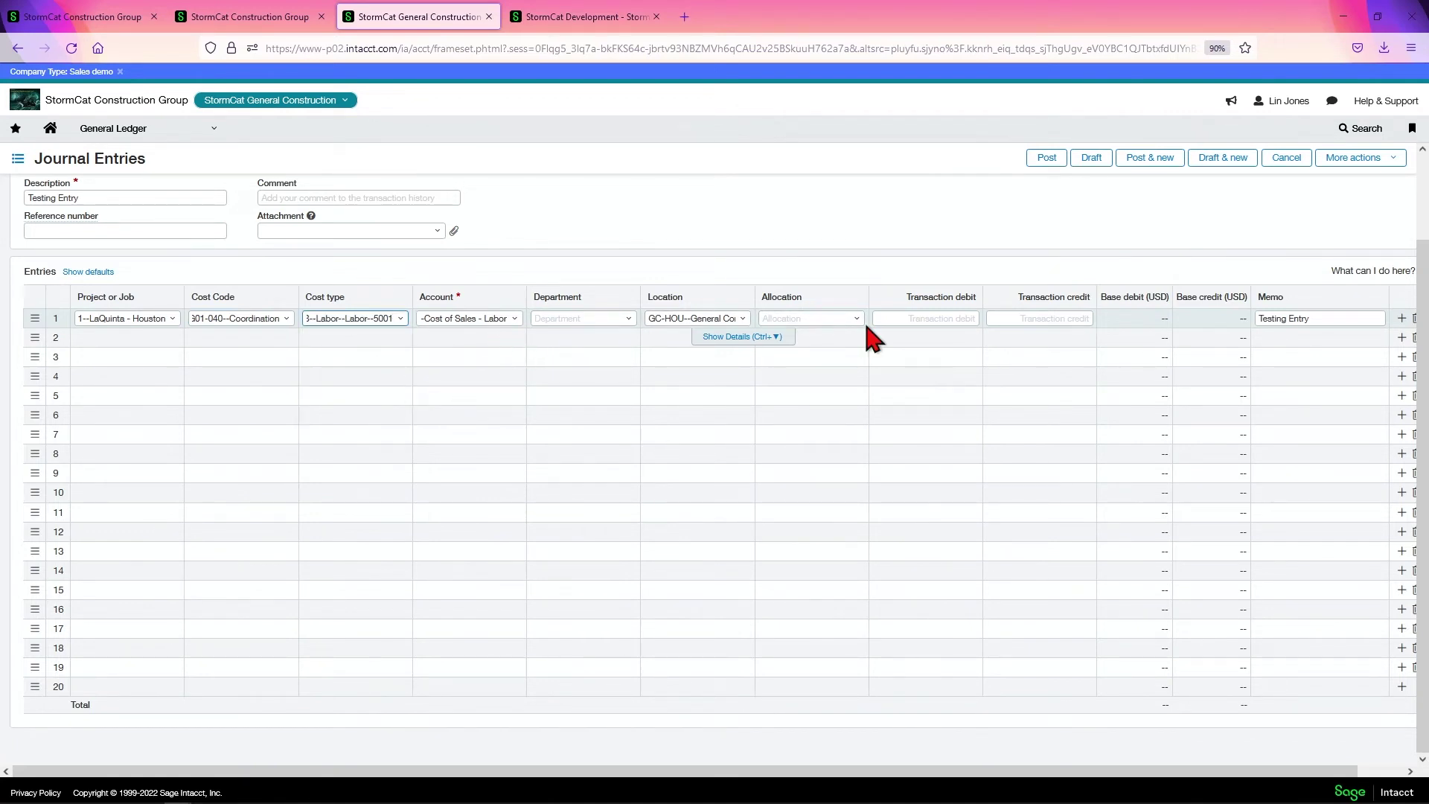
- Enter a 1,200.00 transaction debit on row 1 and advance to the memo
{"action": "left_click", "coordinate": [926, 320]}
{"action": "type", "text": "1200"}
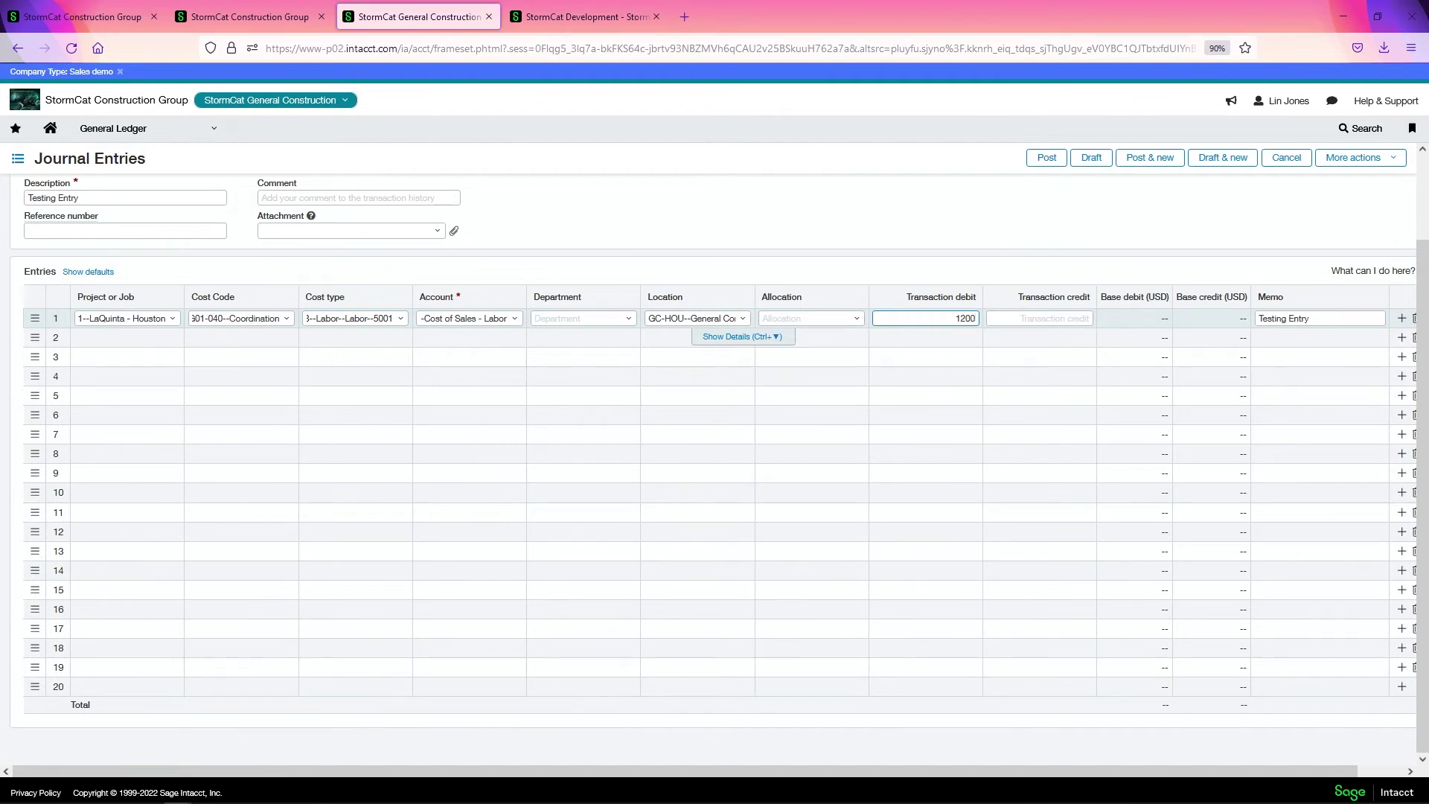
{"action": "key", "text": "Tab"}
{"action": "key", "text": "Tab"}
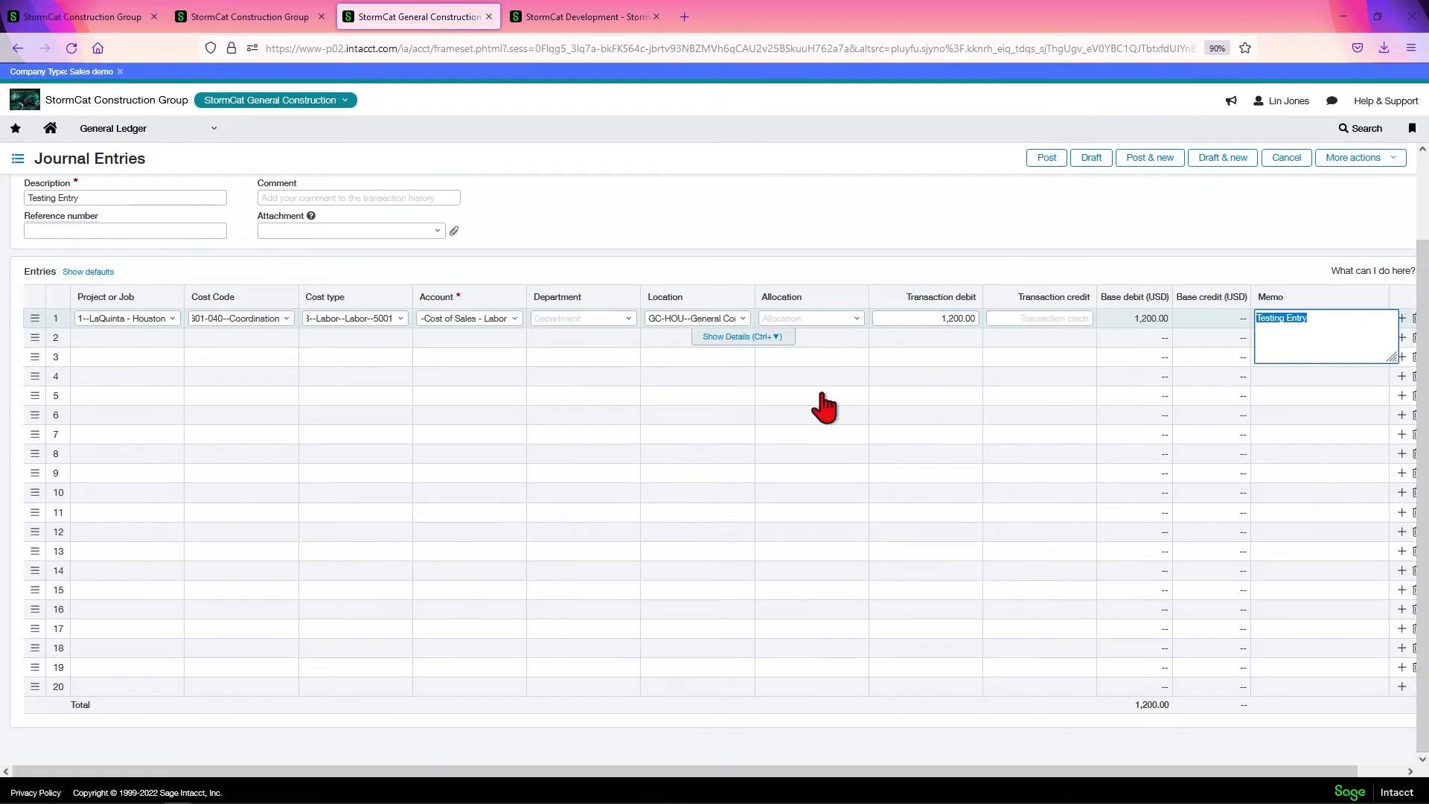
{"action": "scroll", "coordinate": [815, 408], "scroll_direction": "up", "scroll_amount": 2}
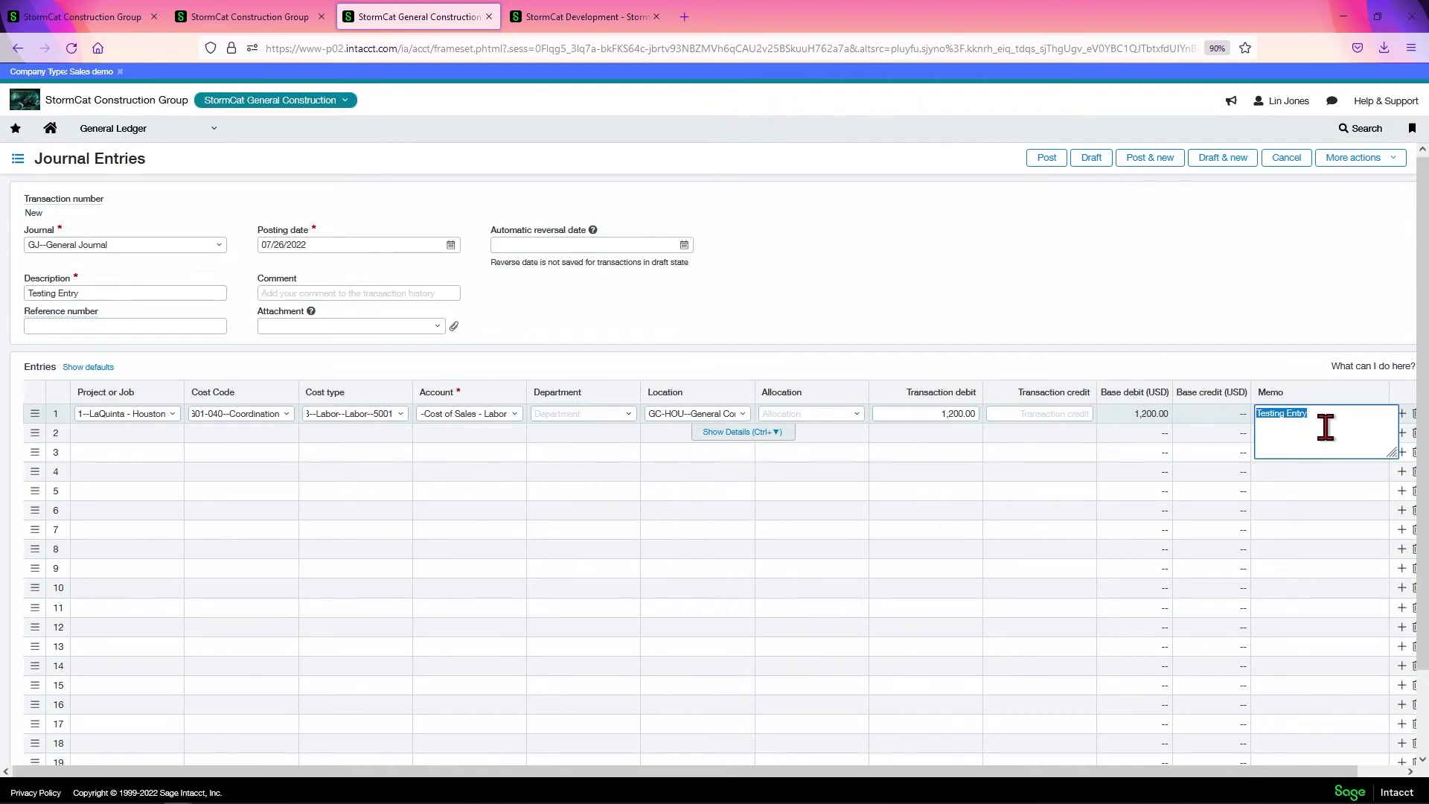
- Start row 2 with project LaQuinta - Houston and account 2015--Accrued Labor for the 1,200.00 credit
{"action": "key", "text": "Tab"}
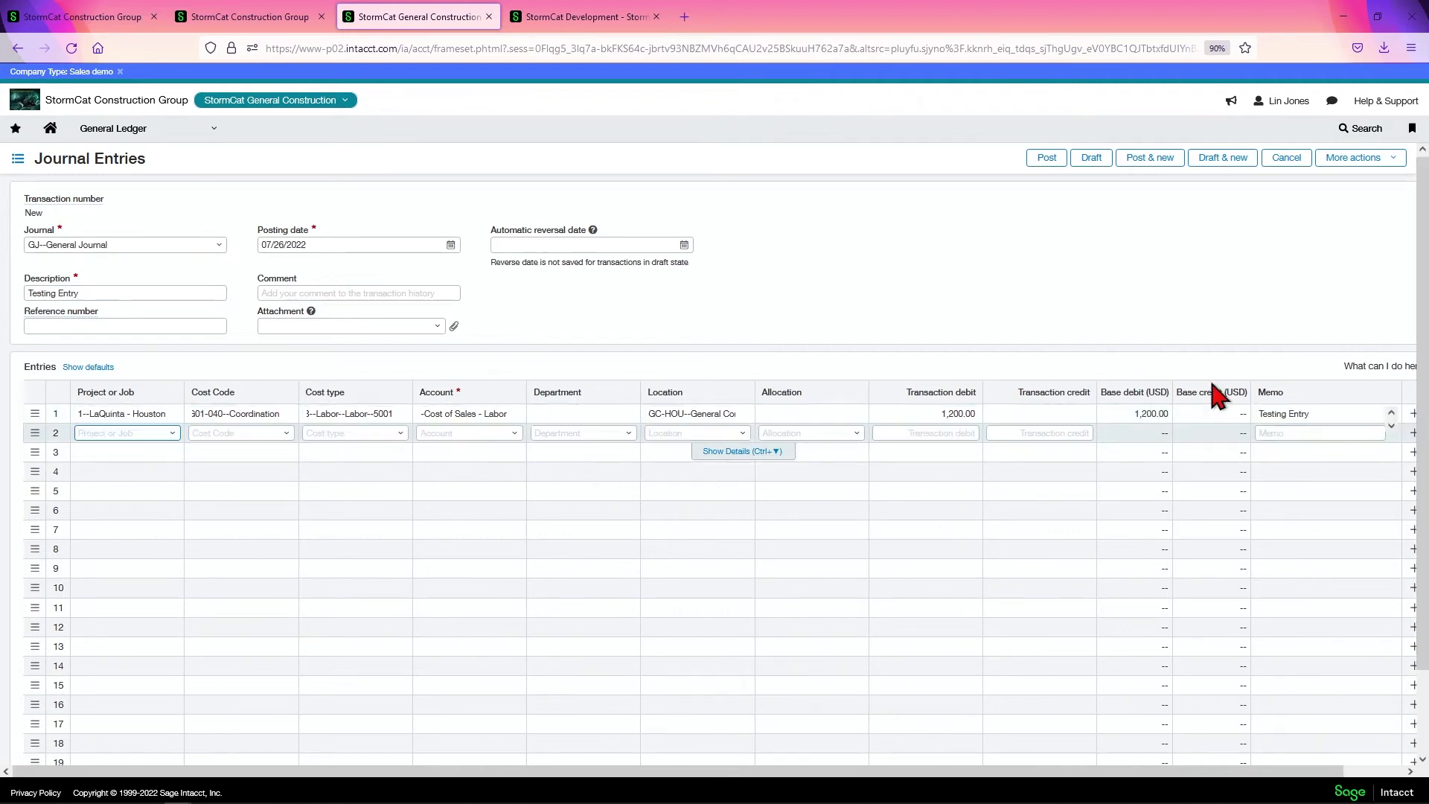
{"action": "left_click", "coordinate": [172, 434]}
{"action": "left_click", "coordinate": [184, 482]}
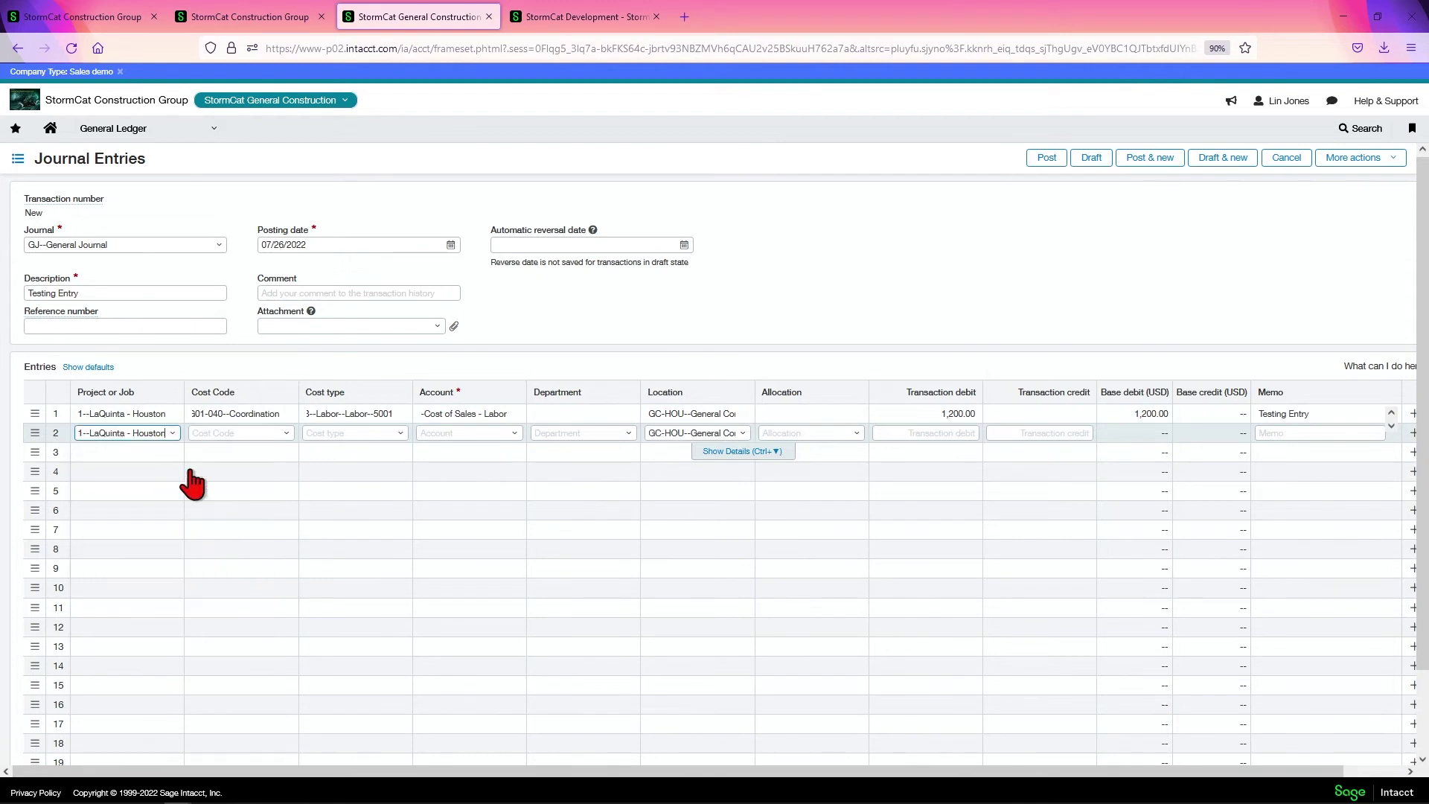
{"action": "left_click", "coordinate": [288, 434]}
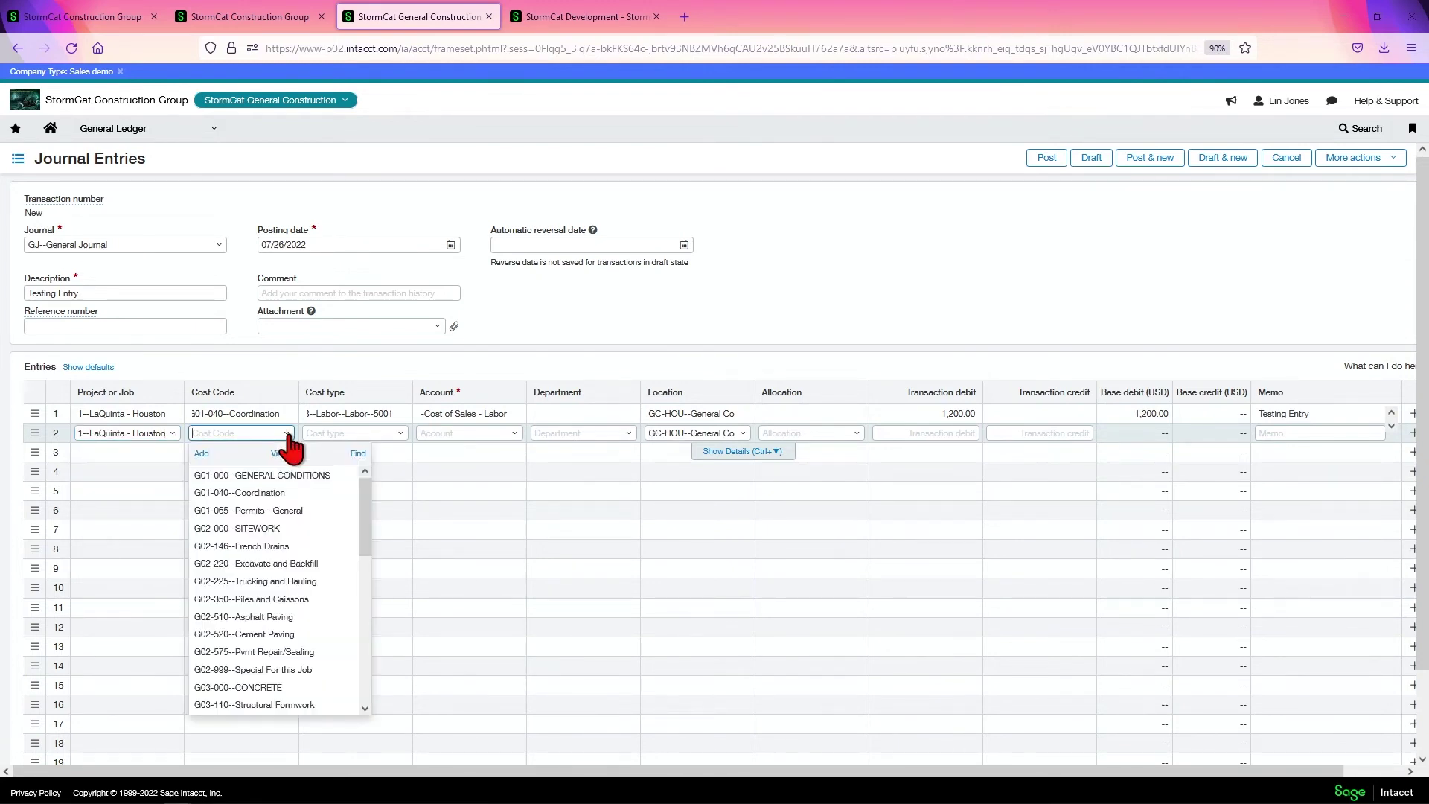
{"action": "left_click", "coordinate": [515, 436]}
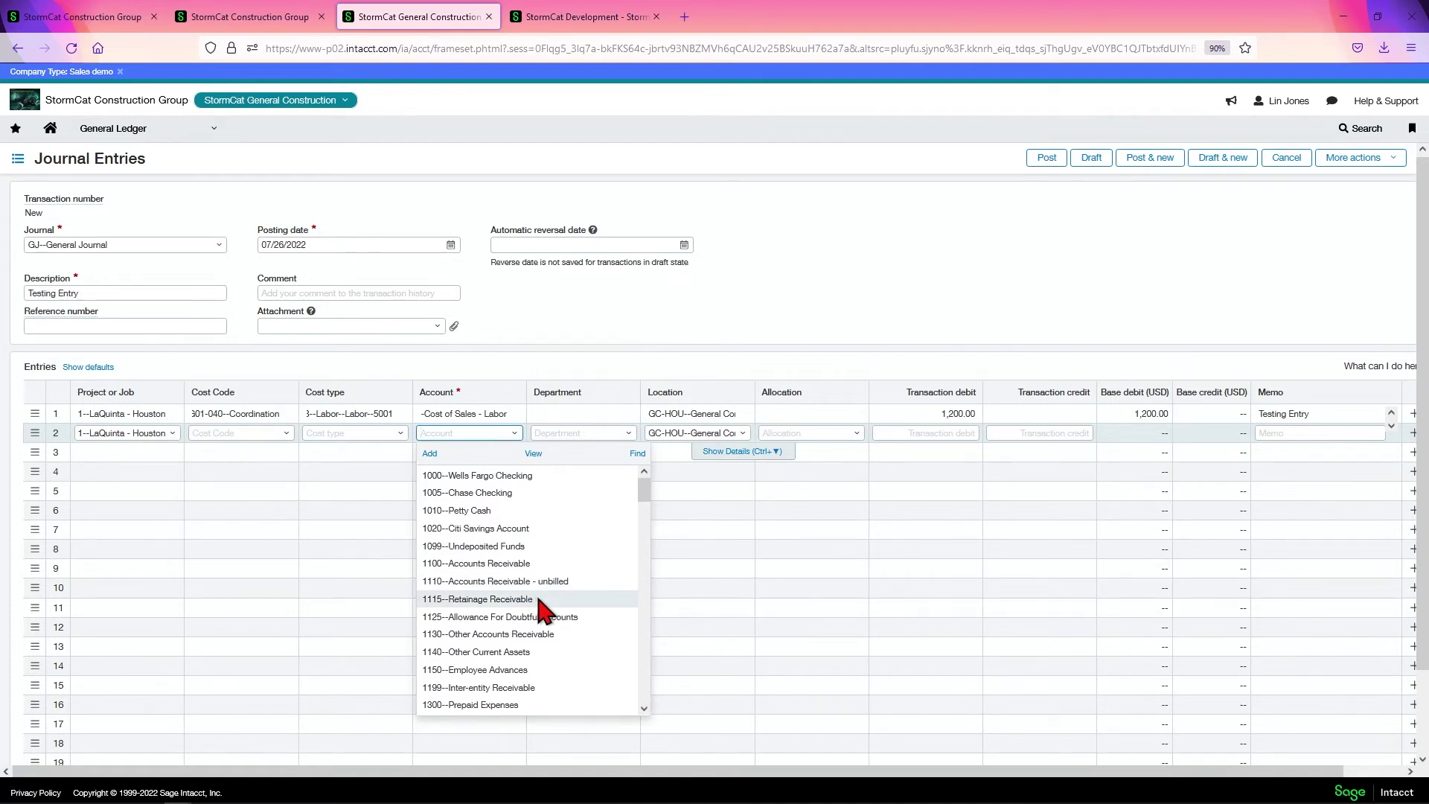
{"action": "scroll", "coordinate": [543, 611], "scroll_direction": "down", "scroll_amount": 2}
{"action": "scroll", "coordinate": [544, 611], "scroll_direction": "down", "scroll_amount": 2}
{"action": "scroll", "coordinate": [544, 611], "scroll_direction": "down", "scroll_amount": 2}
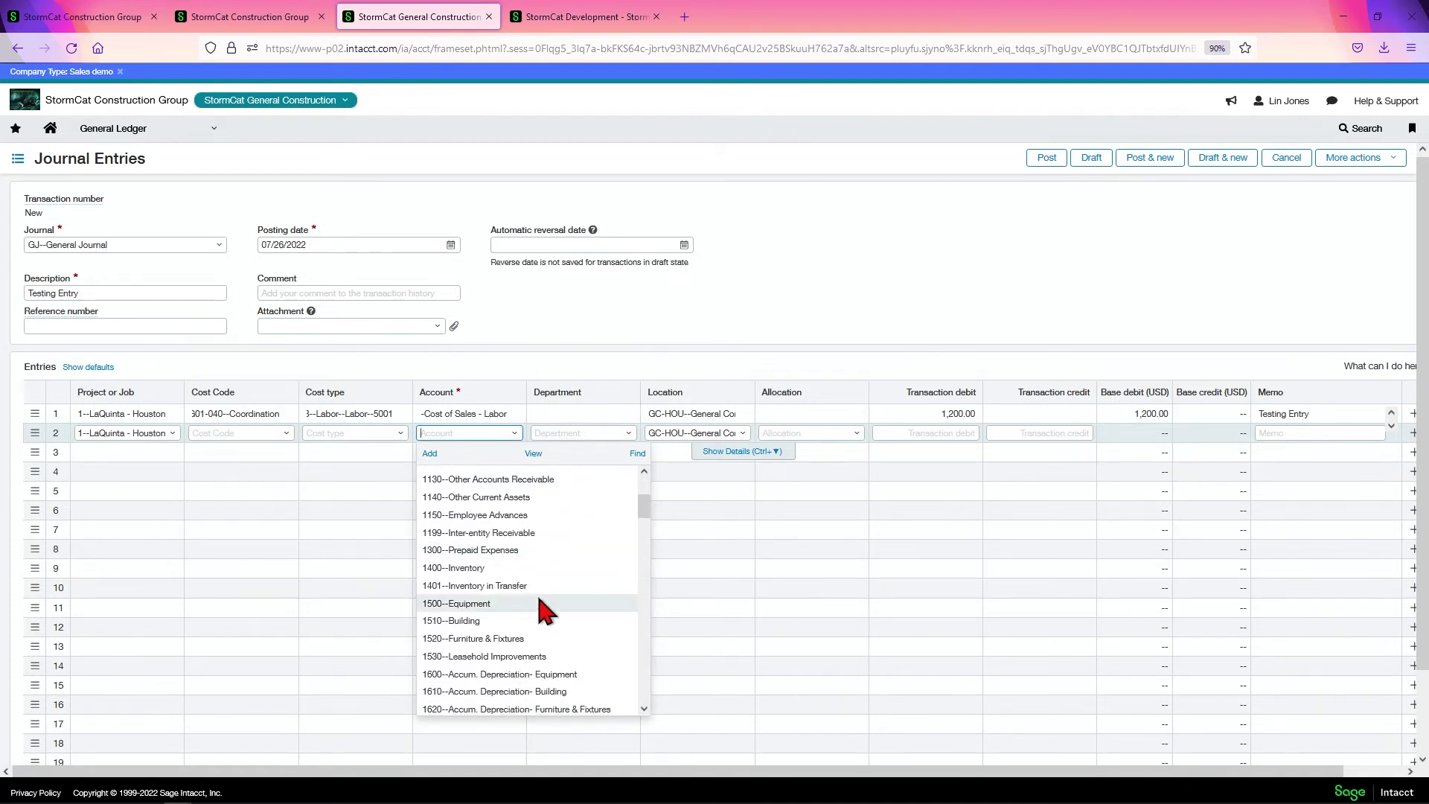
{"action": "scroll", "coordinate": [543, 611], "scroll_direction": "down", "scroll_amount": 3}
{"action": "scroll", "coordinate": [544, 611], "scroll_direction": "down", "scroll_amount": 2}
{"action": "scroll", "coordinate": [544, 611], "scroll_direction": "down", "scroll_amount": 2}
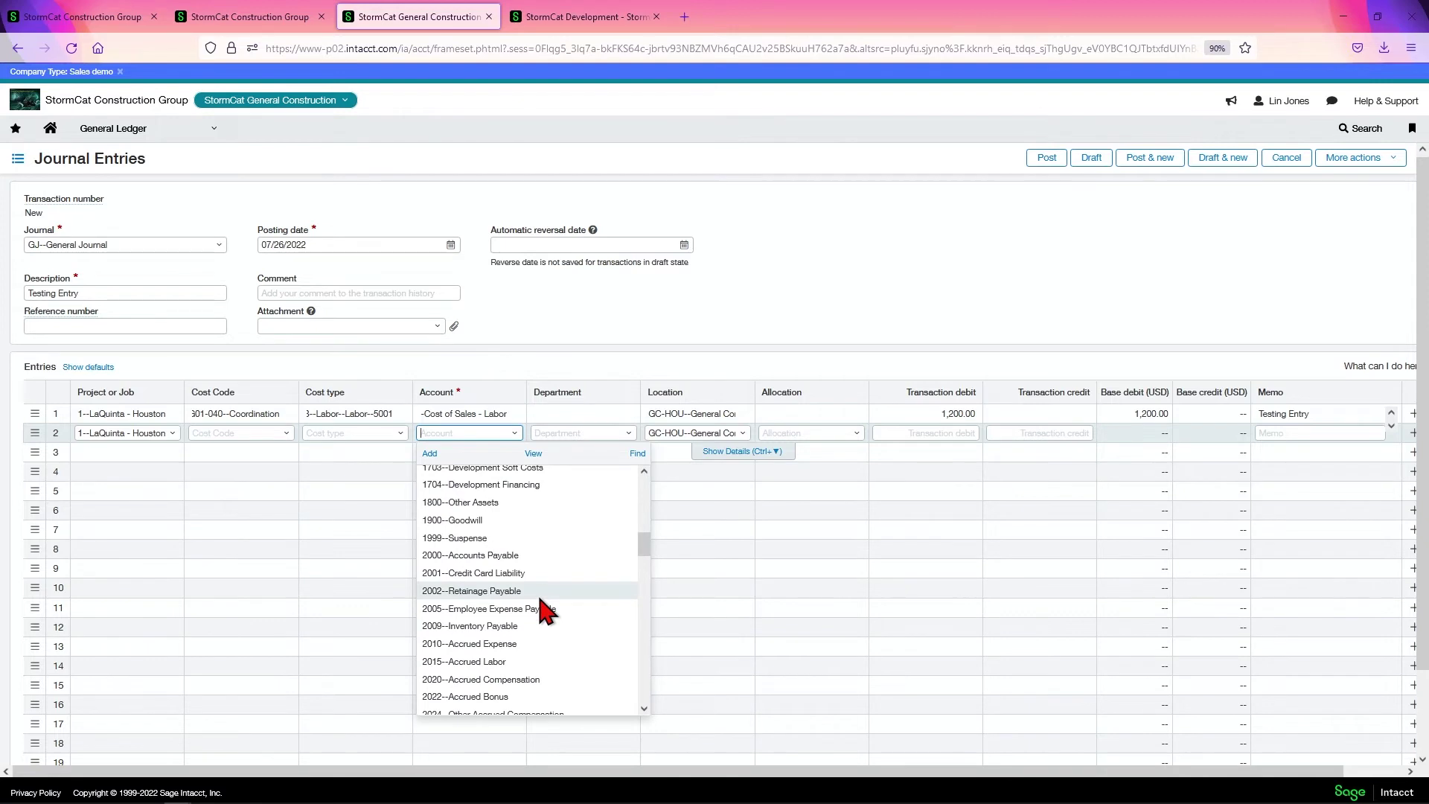
{"action": "left_click", "coordinate": [491, 662]}
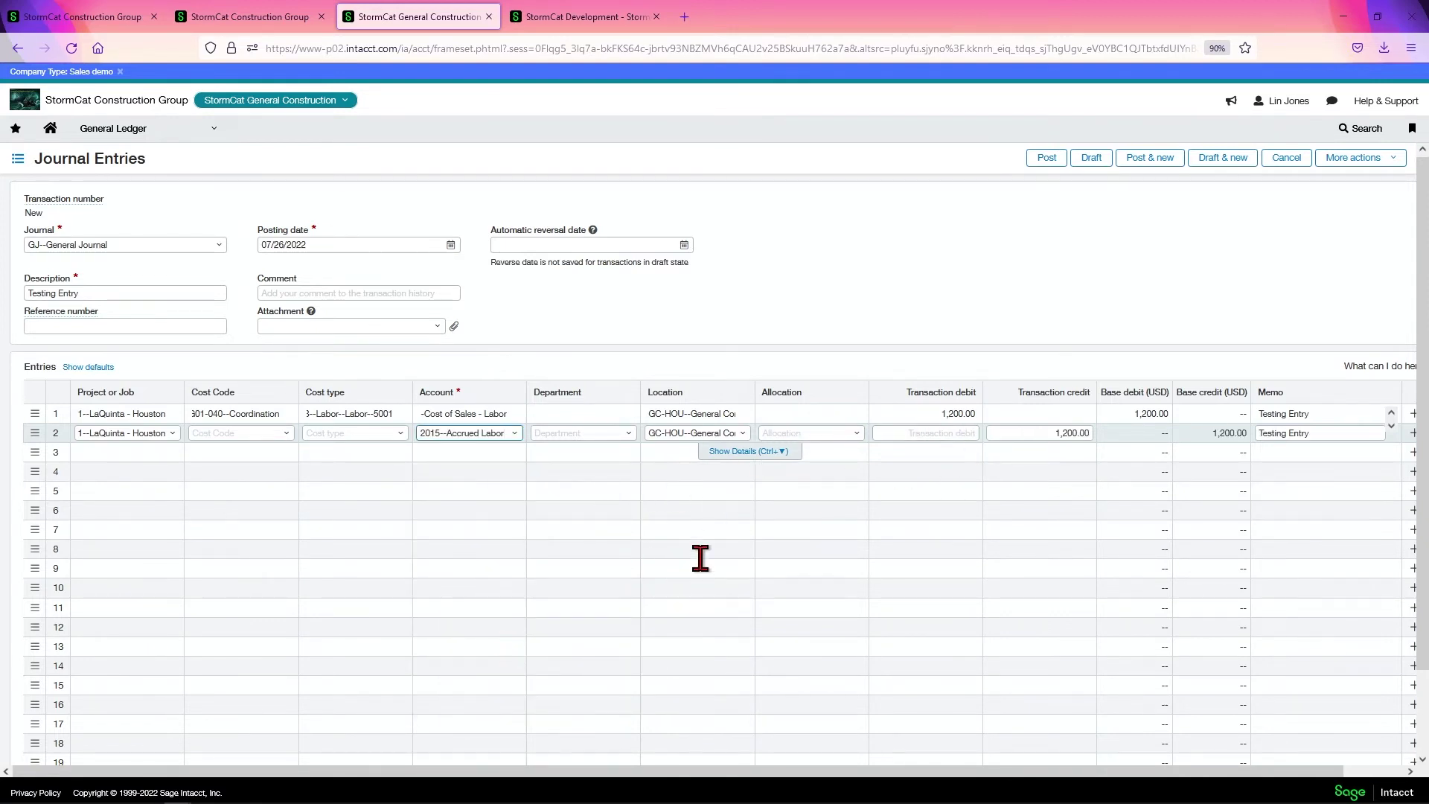
{"action": "scroll", "coordinate": [983, 553], "scroll_direction": "down", "scroll_amount": 2}
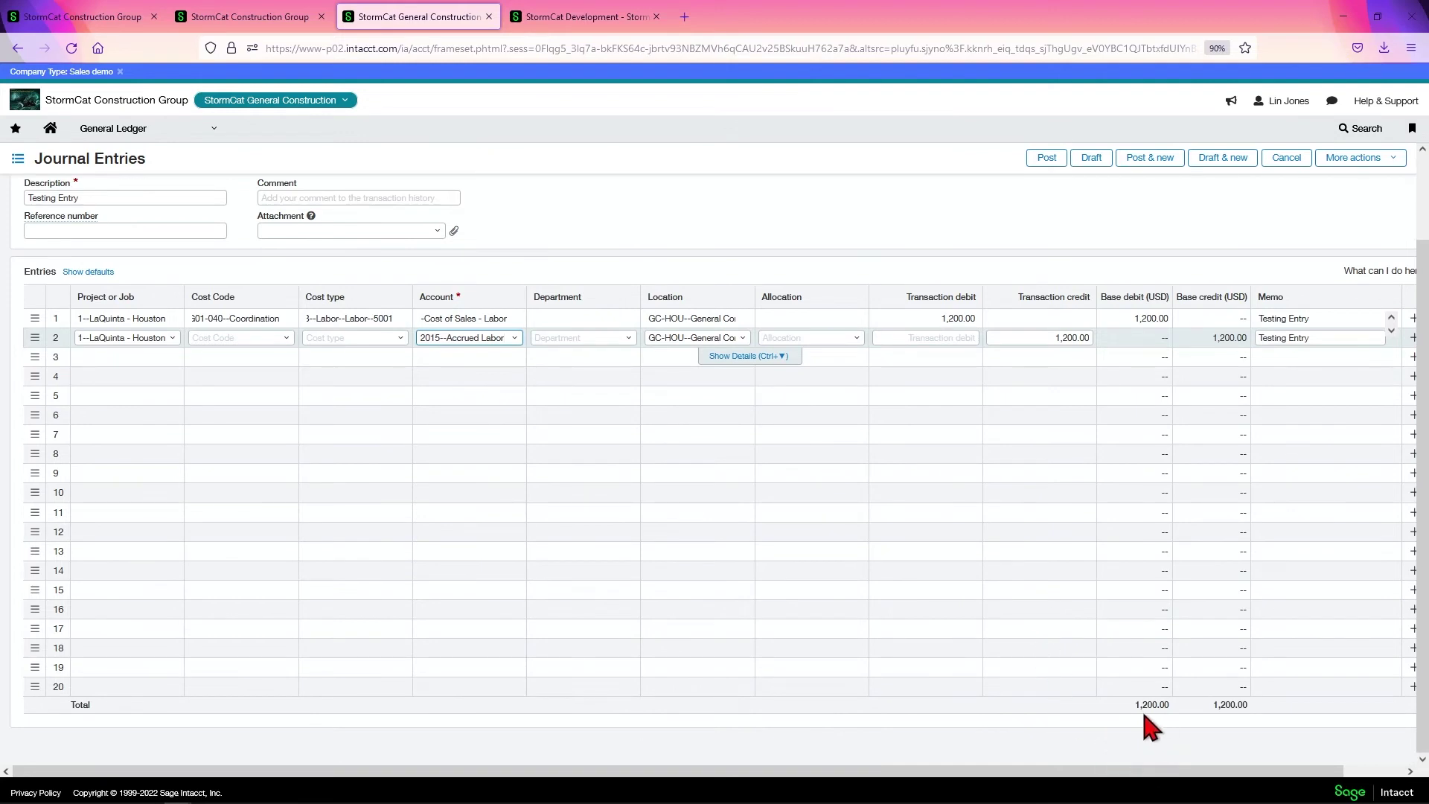
{"action": "scroll", "coordinate": [1139, 670], "scroll_direction": "up", "scroll_amount": 3}
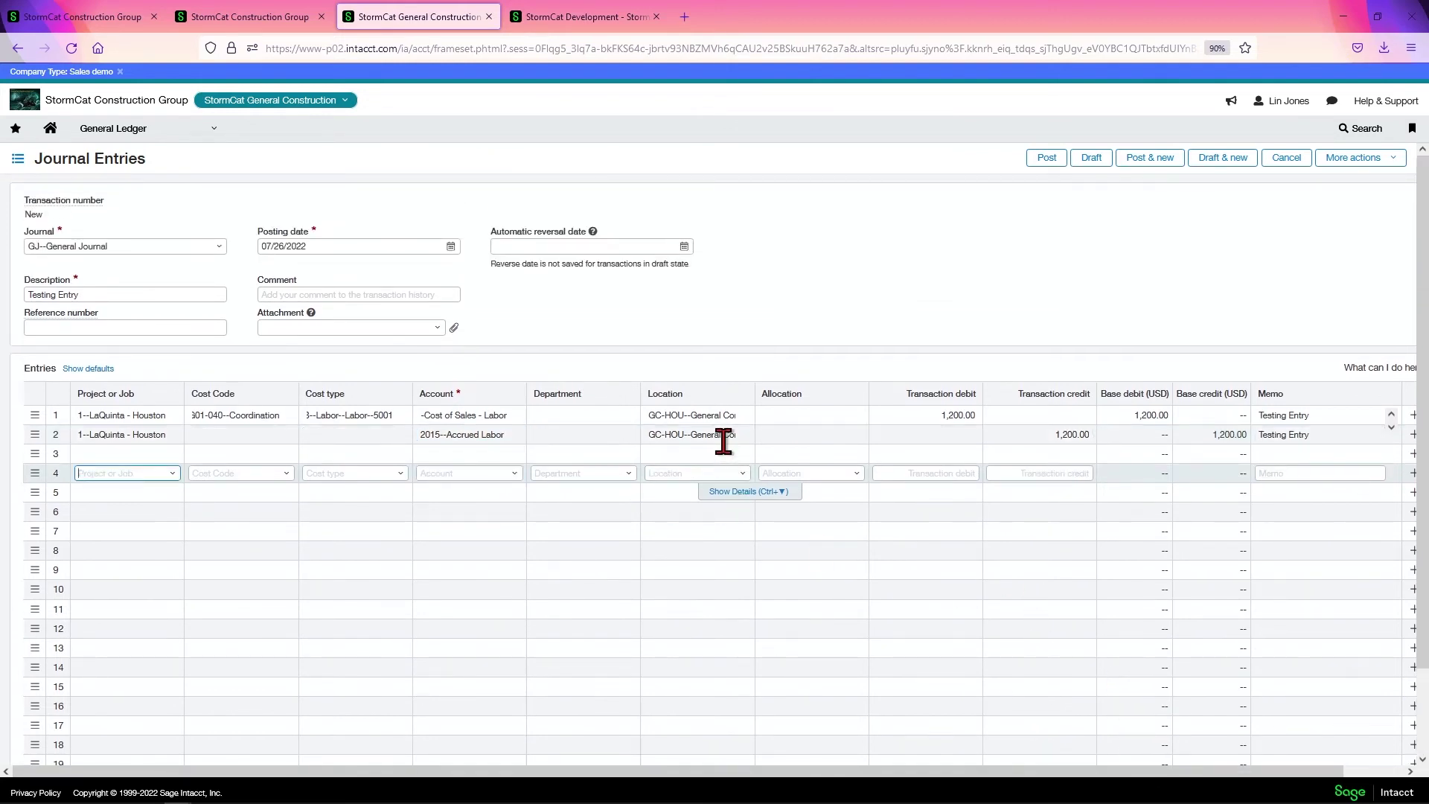
{"action": "left_click", "coordinate": [693, 434]}
{"action": "left_click", "coordinate": [740, 454]}
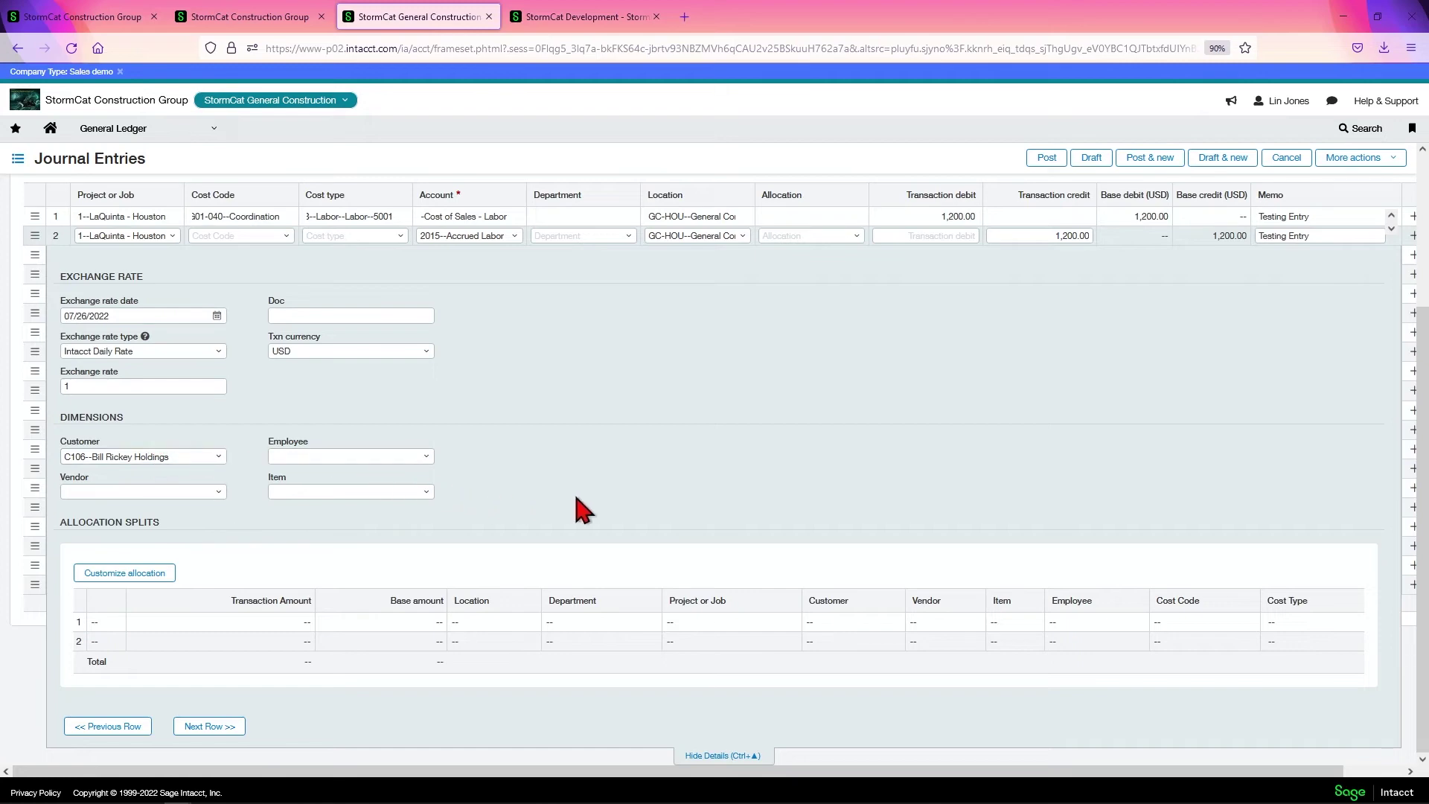
{"action": "scroll", "coordinate": [686, 530], "scroll_direction": "up", "scroll_amount": 5}
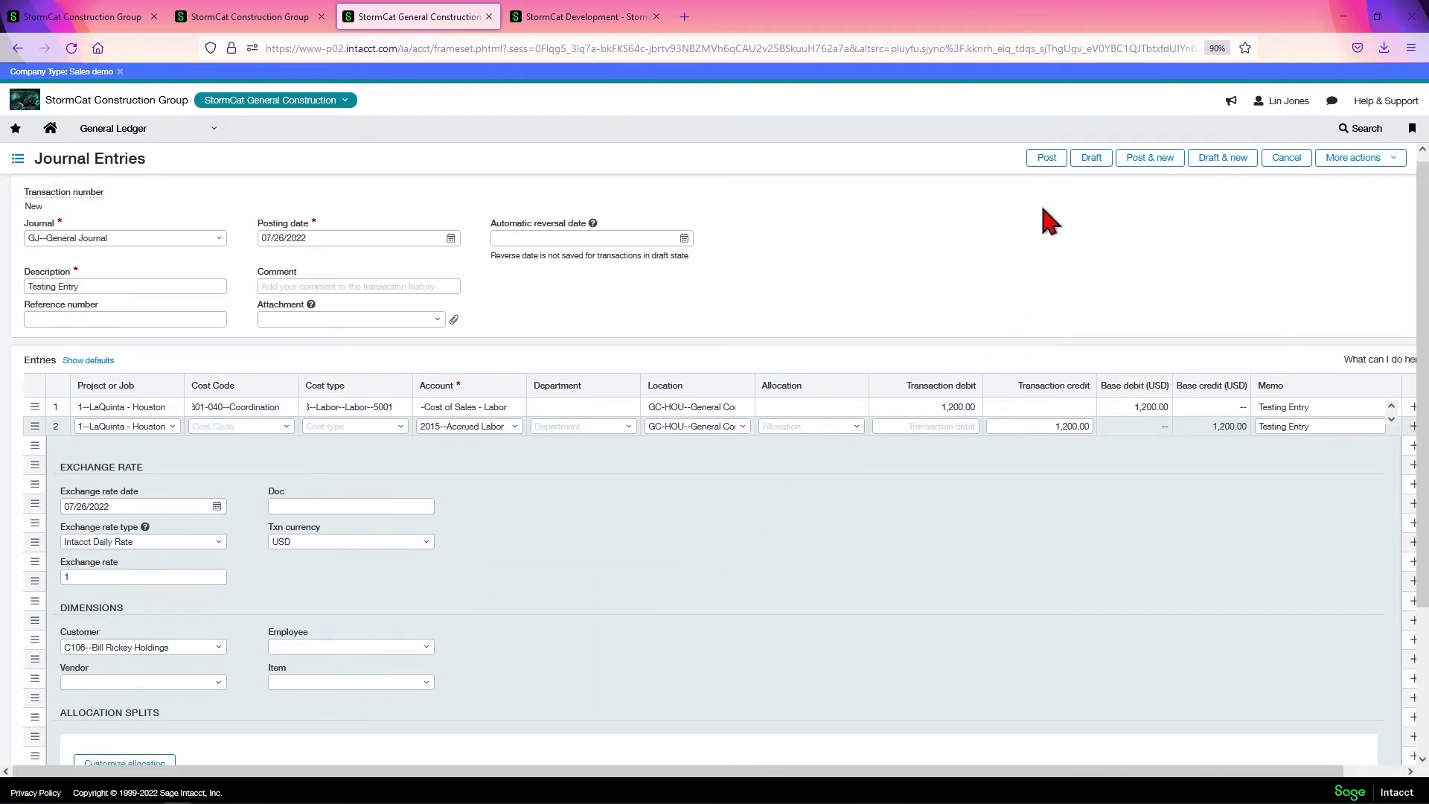
- Post the new journal entry and view the General Journal's transactions list
{"action": "left_click", "coordinate": [1046, 157]}
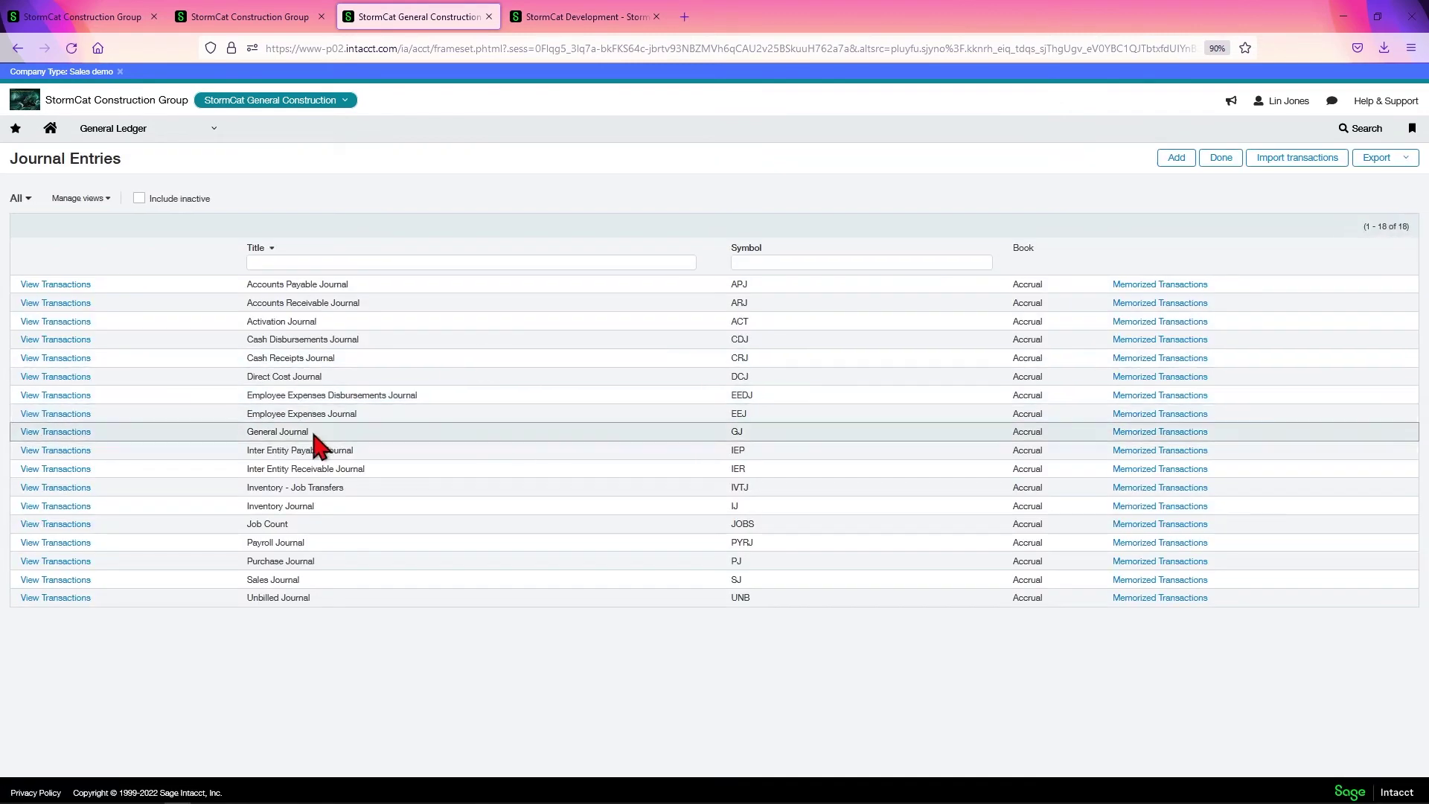
{"action": "left_click", "coordinate": [55, 431]}
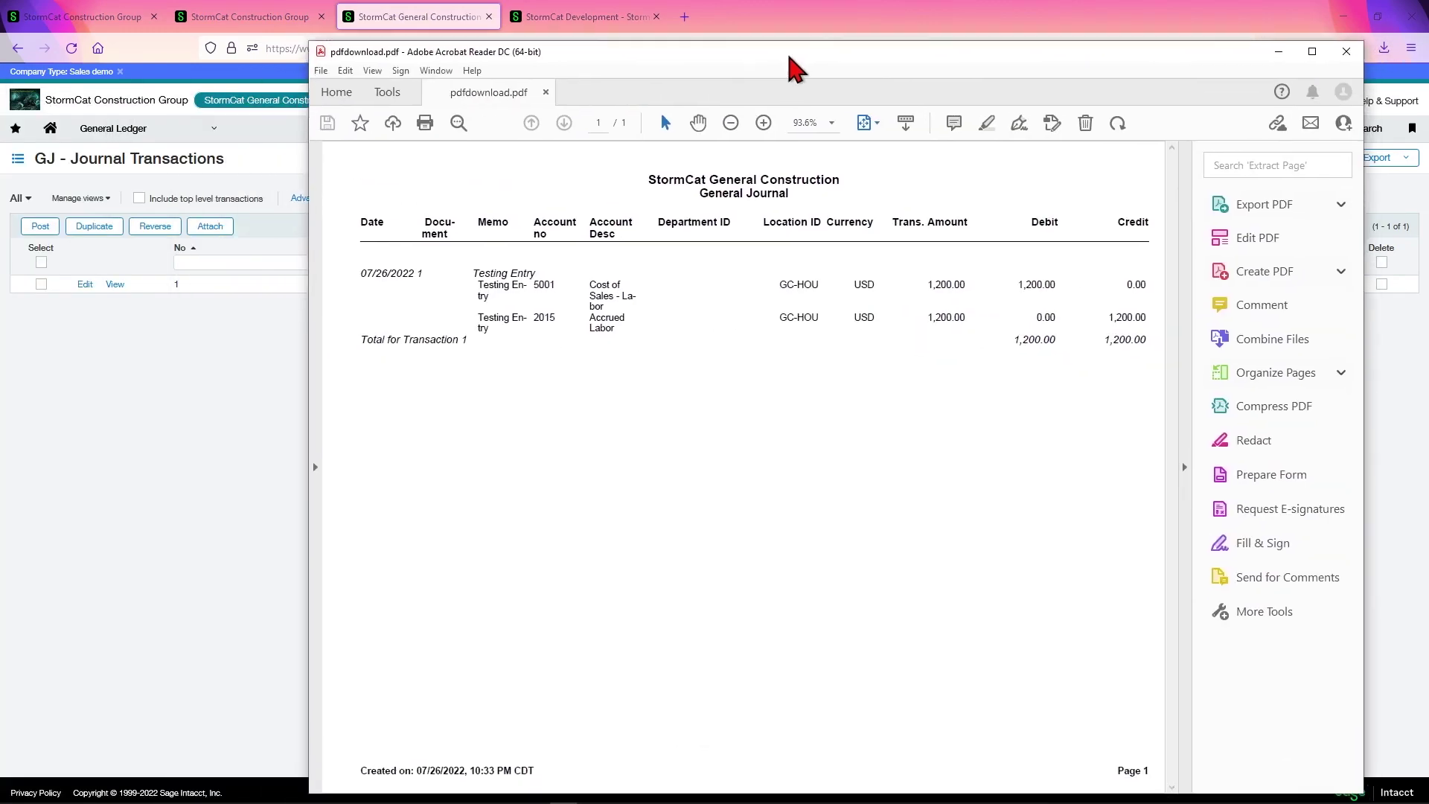
- Review the downloaded General Journal PDF in Acrobat Reader and close it
{"action": "left_click_drag", "start_coordinate": [792, 64], "coordinate": [682, 42]}
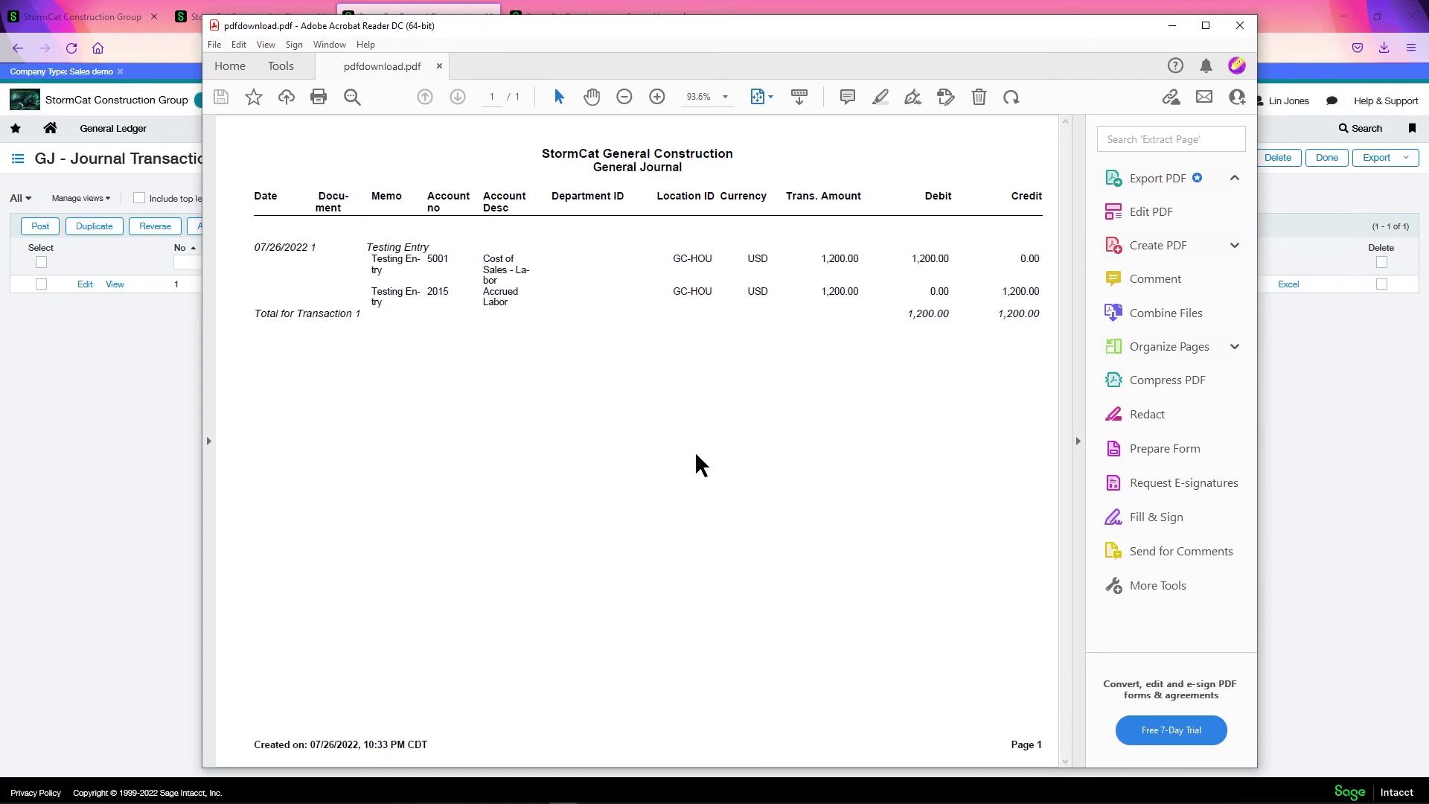
{"action": "left_click", "coordinate": [1239, 24]}
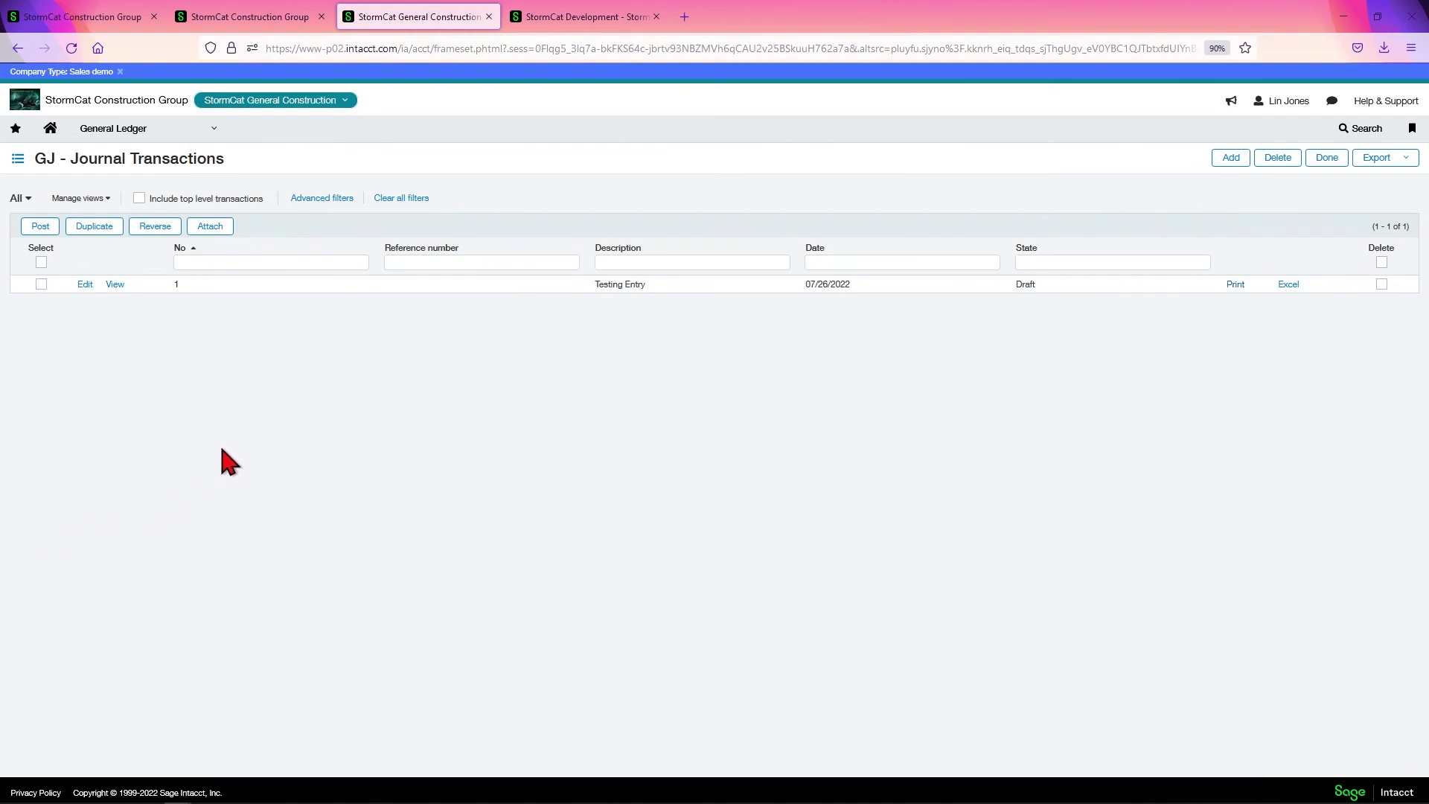
- Edit the draft Testing Entry, post it, and reopen the now posted entry
{"action": "left_click", "coordinate": [84, 284]}
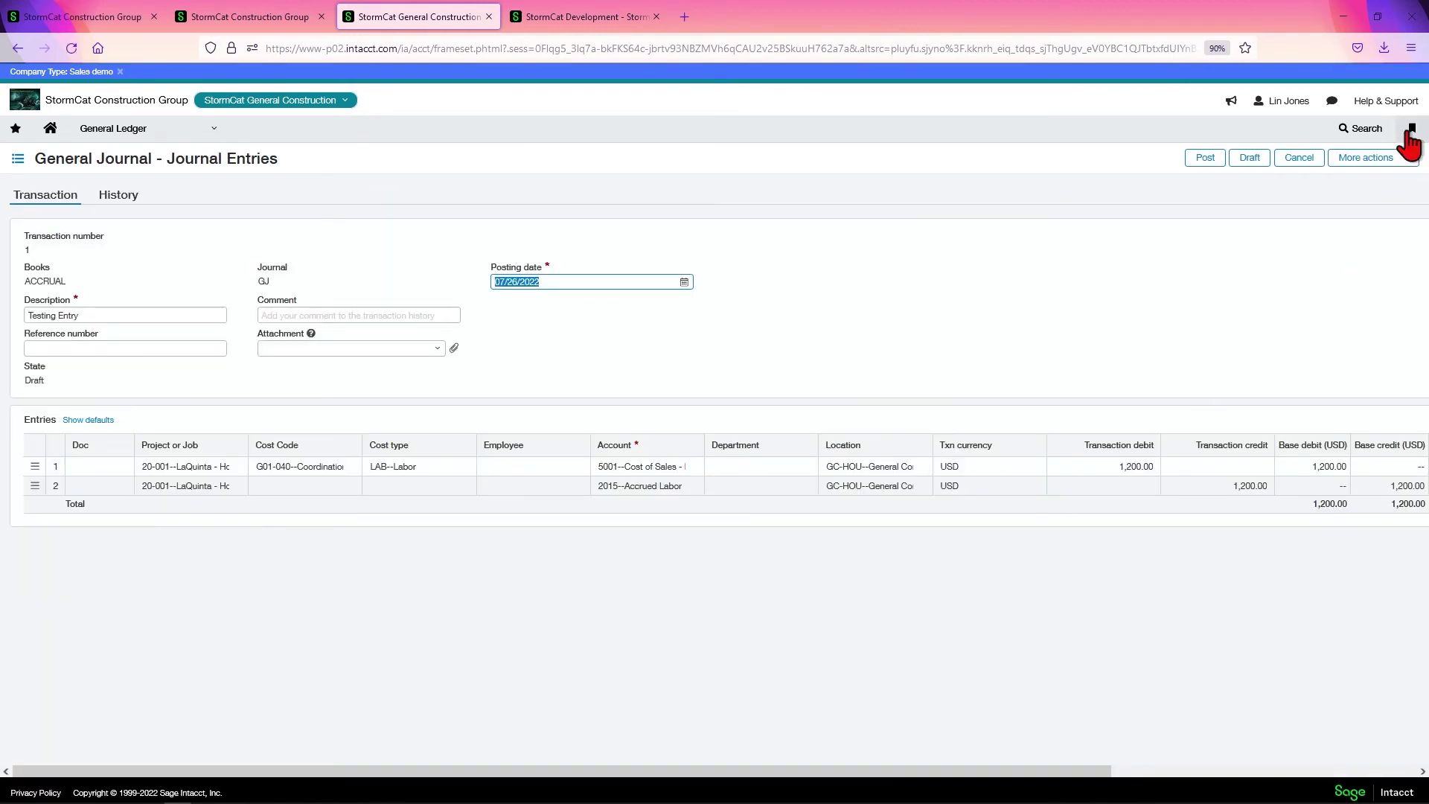
{"action": "left_click", "coordinate": [1204, 157]}
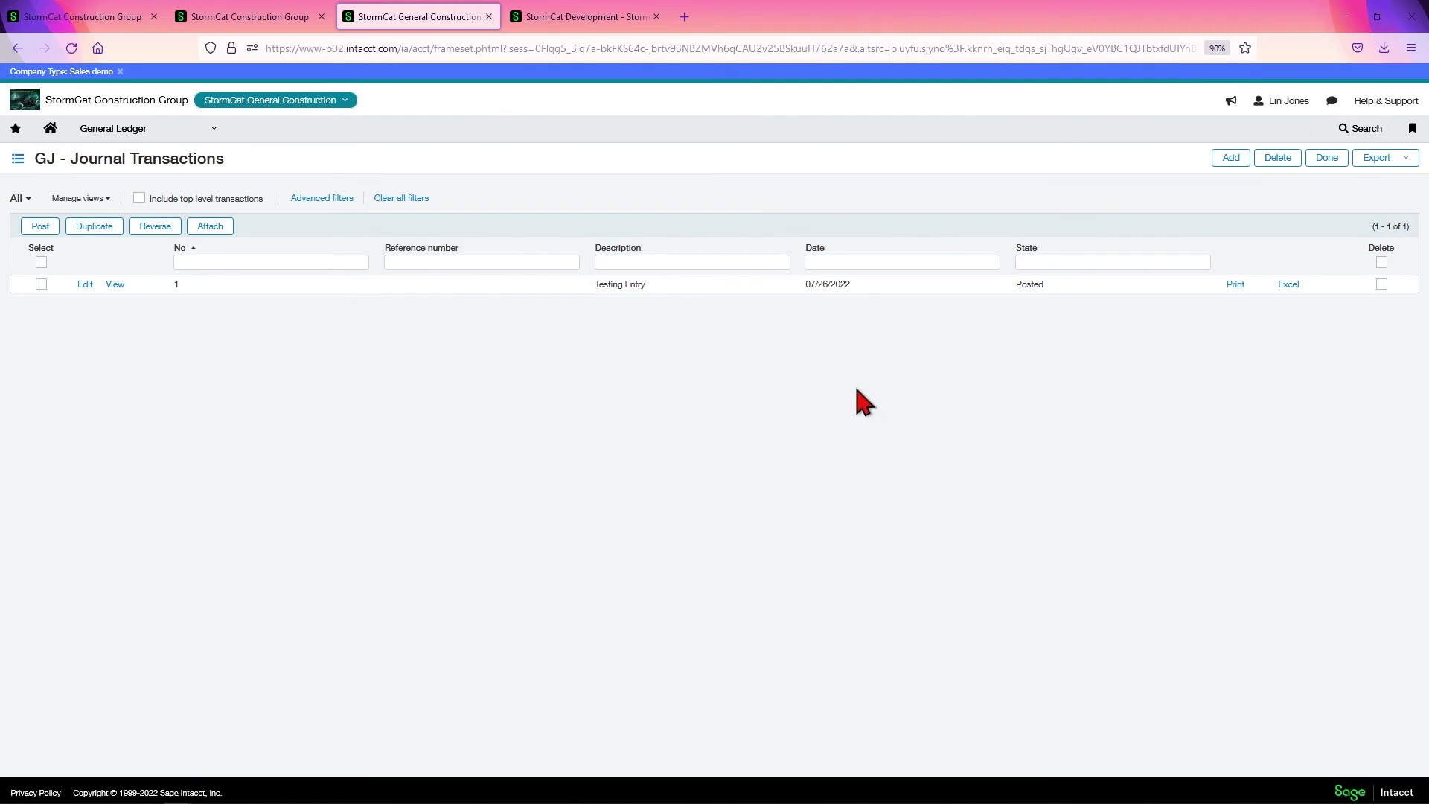
{"action": "left_click", "coordinate": [85, 285]}
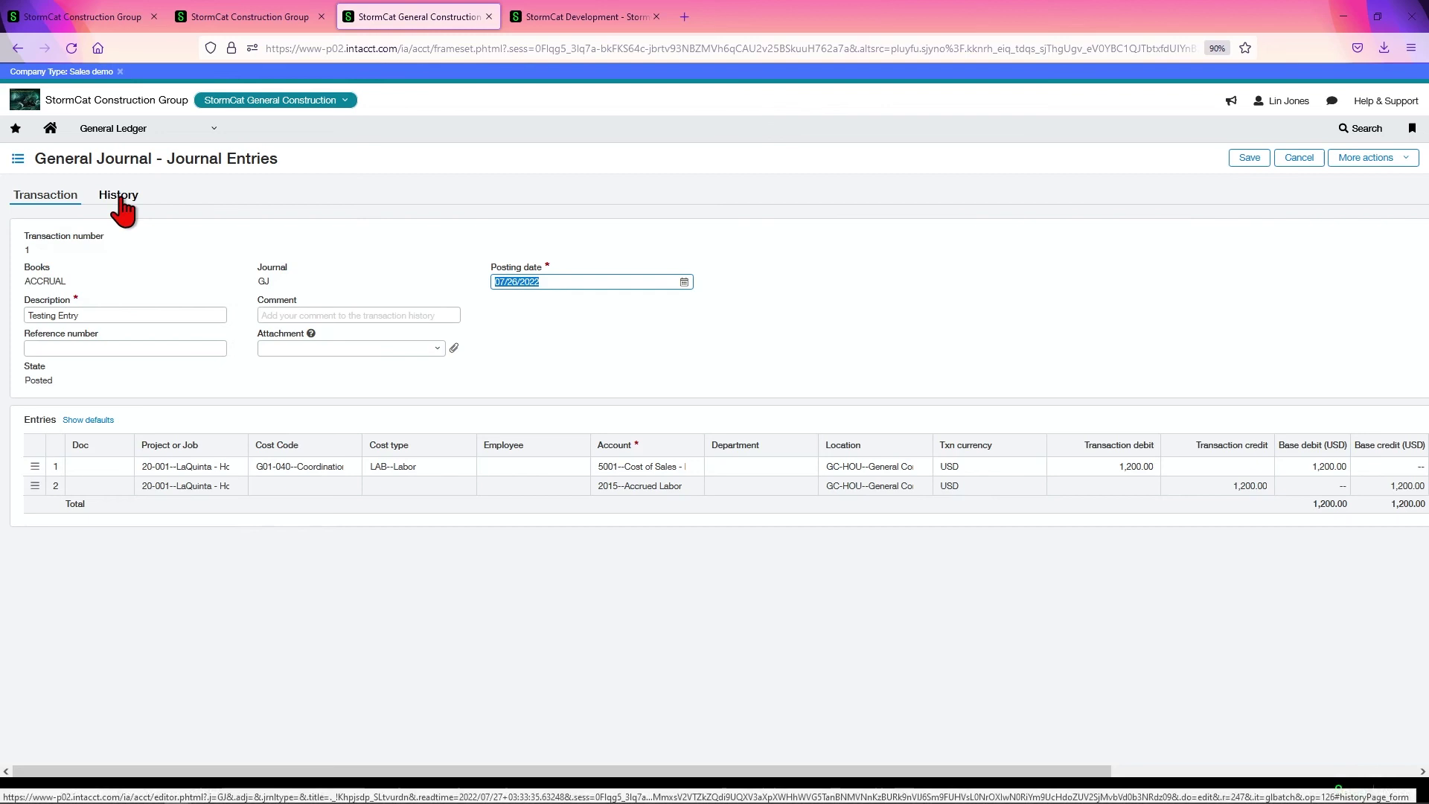
- Review the posted entry's History showing Draft creation then Edit and Post
{"action": "left_click", "coordinate": [119, 194]}
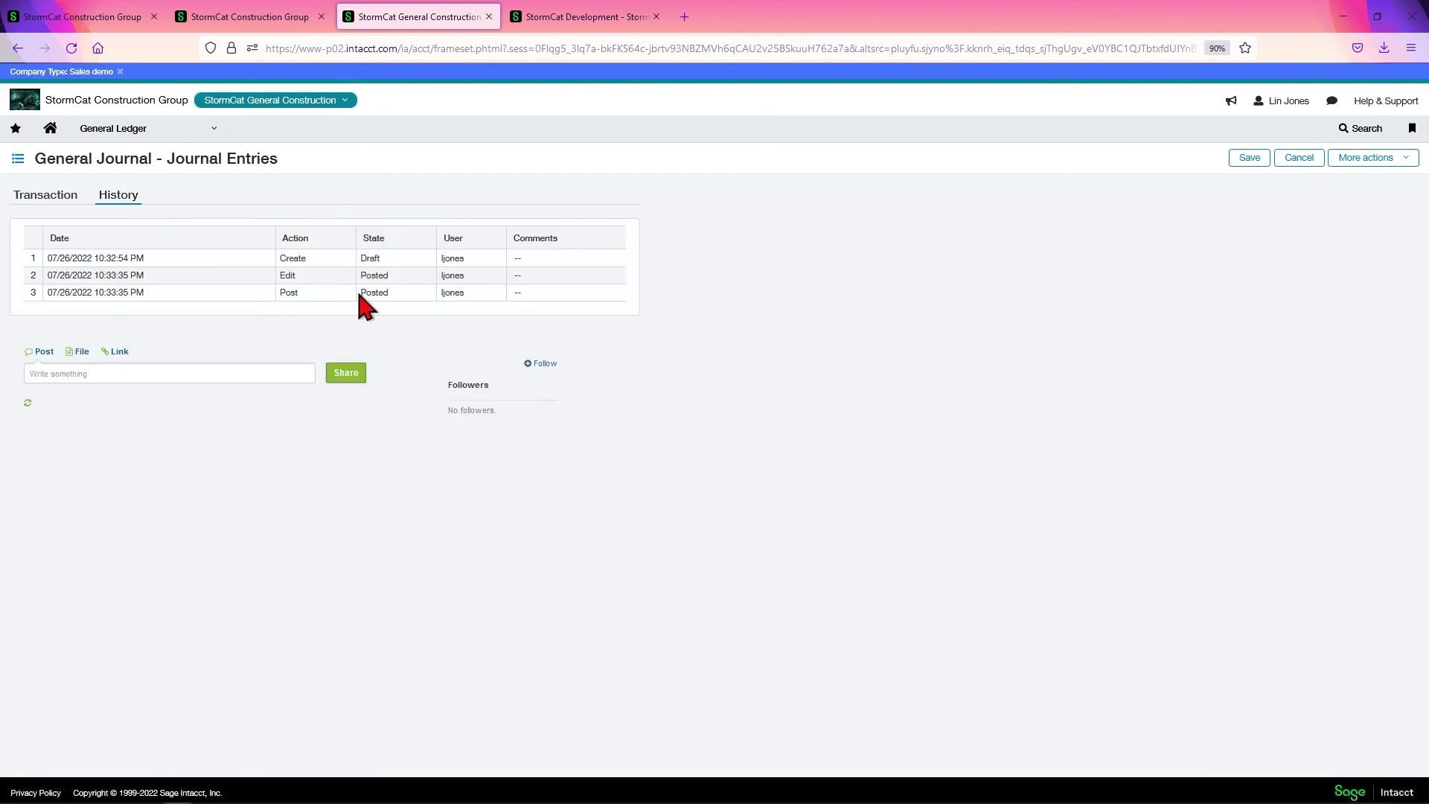
{"action": "left_click", "coordinate": [1298, 158]}
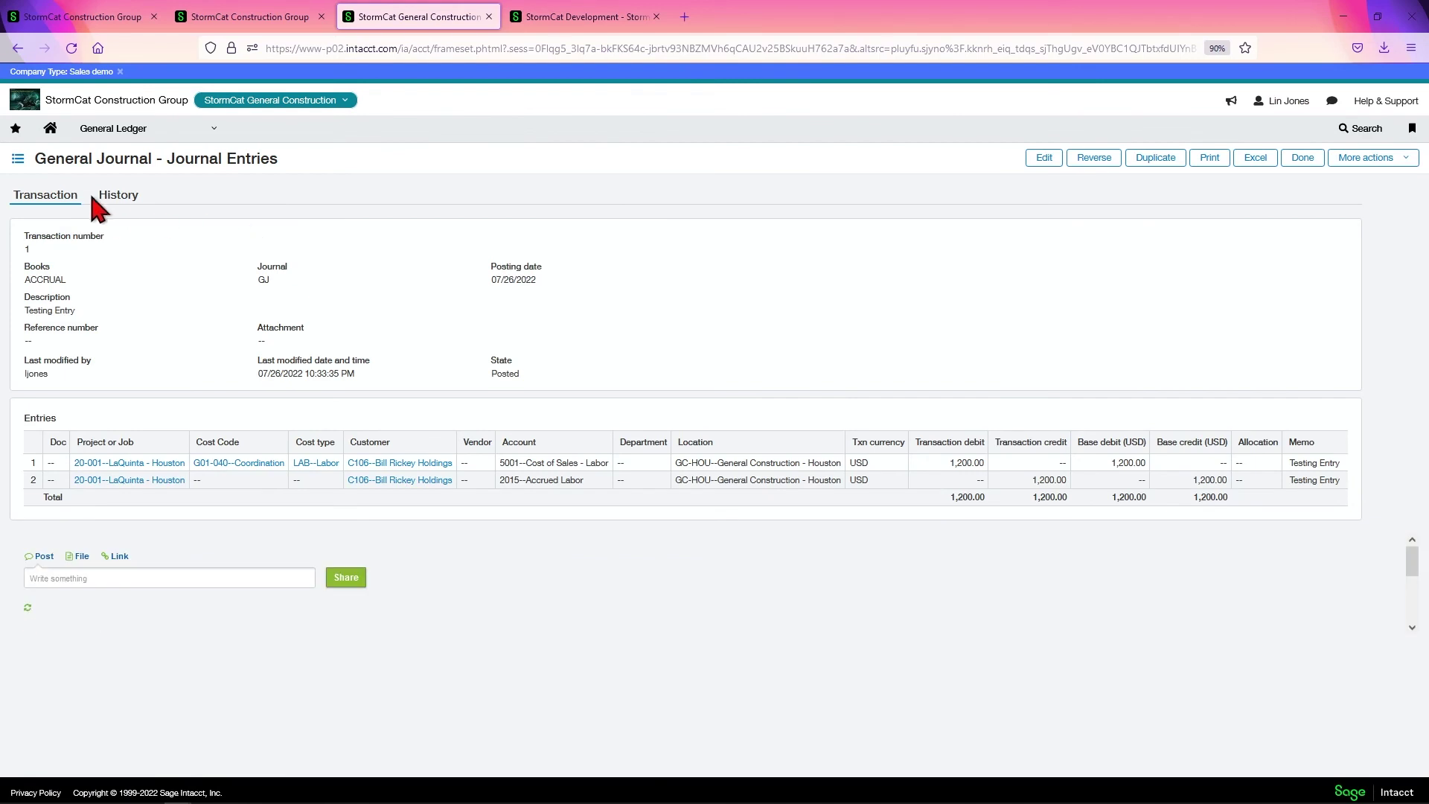
{"action": "left_click", "coordinate": [117, 194]}
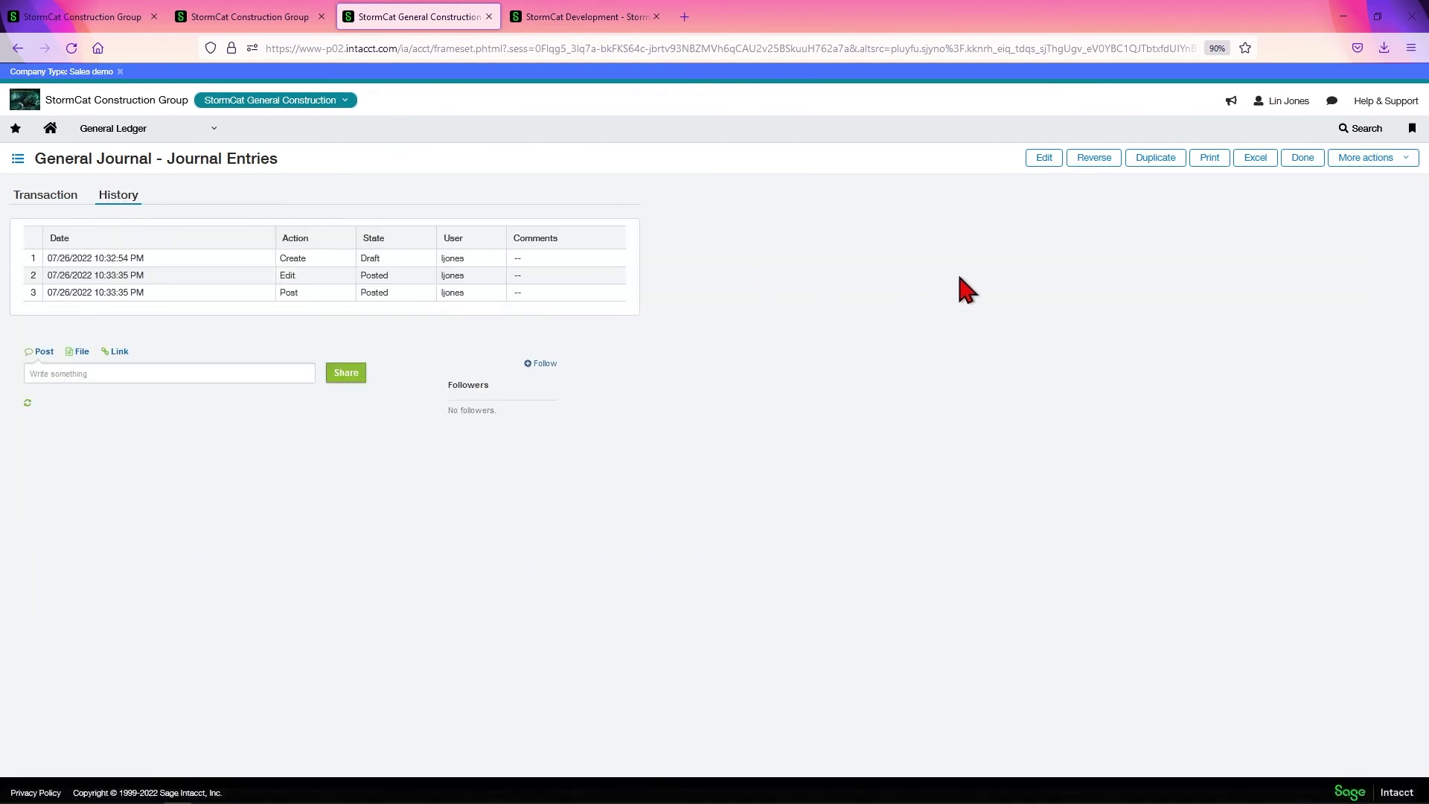
- View the entry's audit trail via More actions and close the dialog
{"action": "left_click", "coordinate": [1375, 158]}
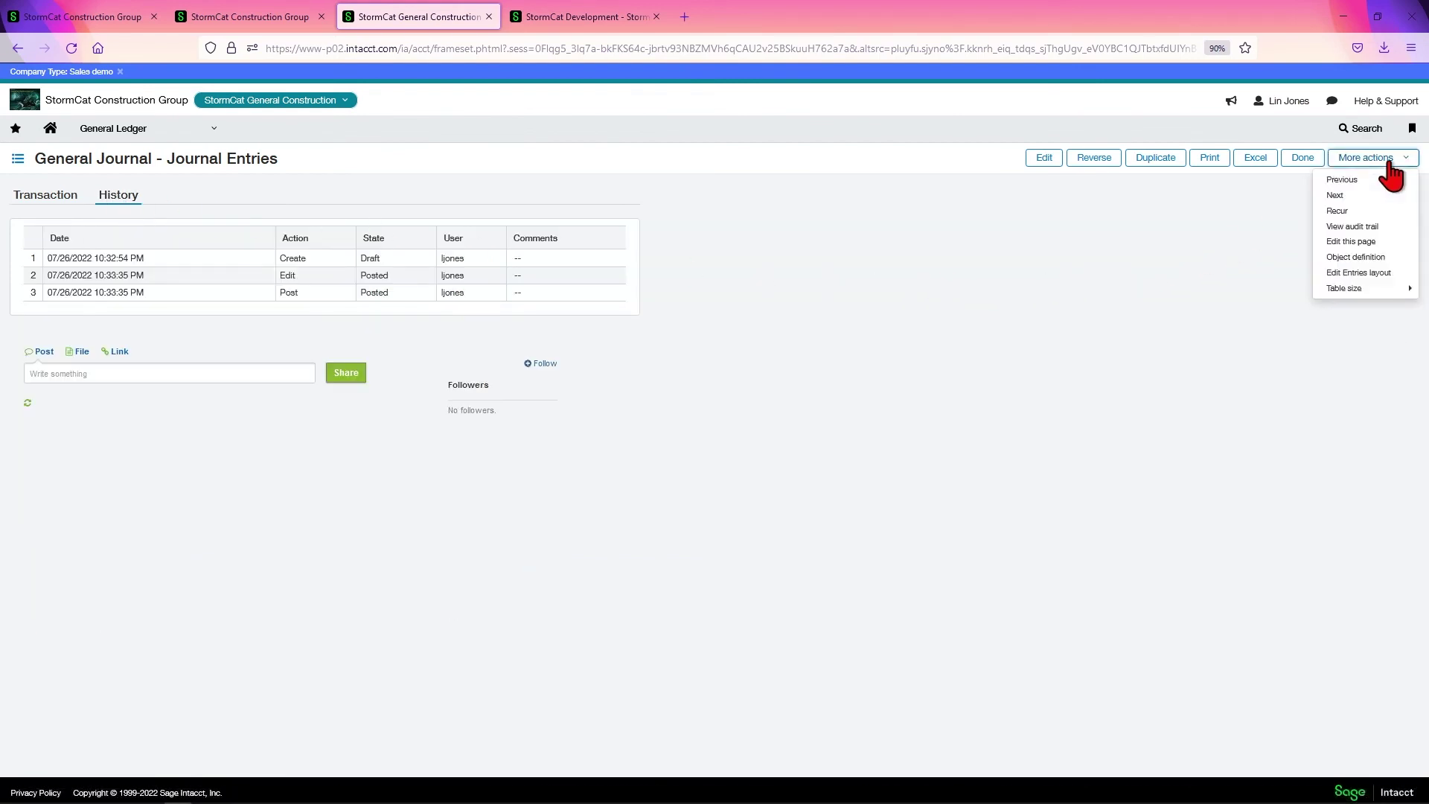
{"action": "left_click", "coordinate": [1360, 233]}
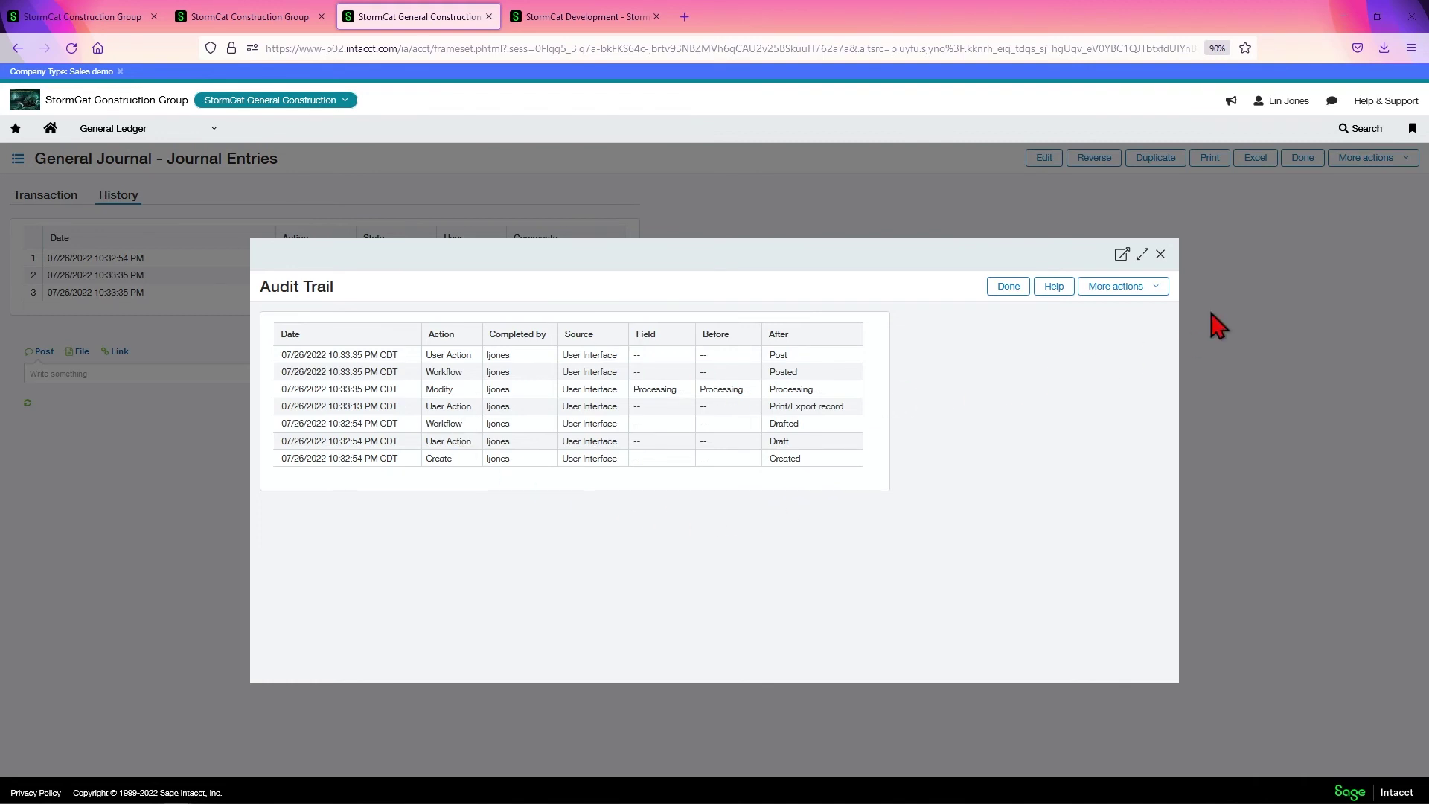
{"action": "left_click", "coordinate": [1160, 254]}
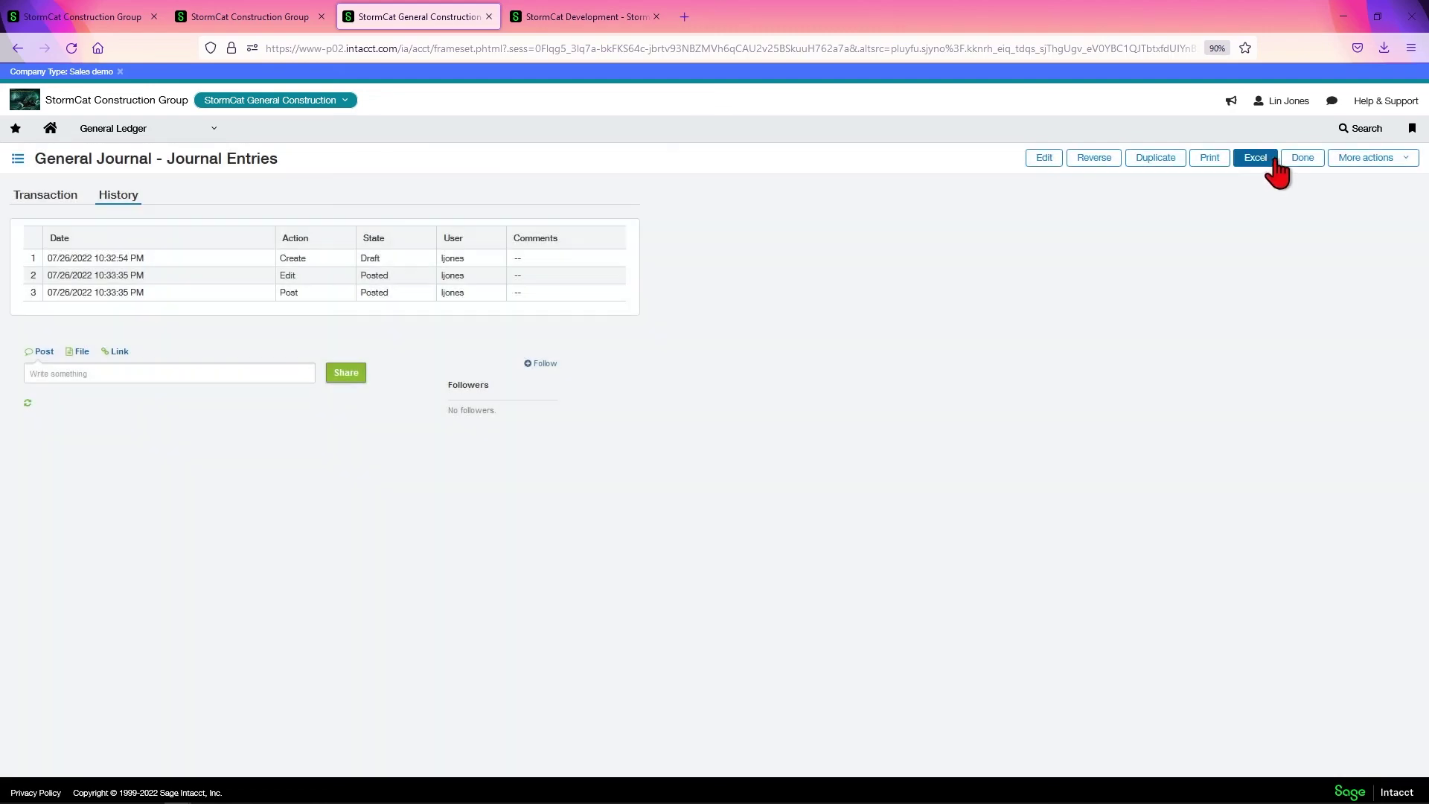
- Return to the list and go to General Ledger > General ledger report setup
{"action": "left_click", "coordinate": [1301, 158]}
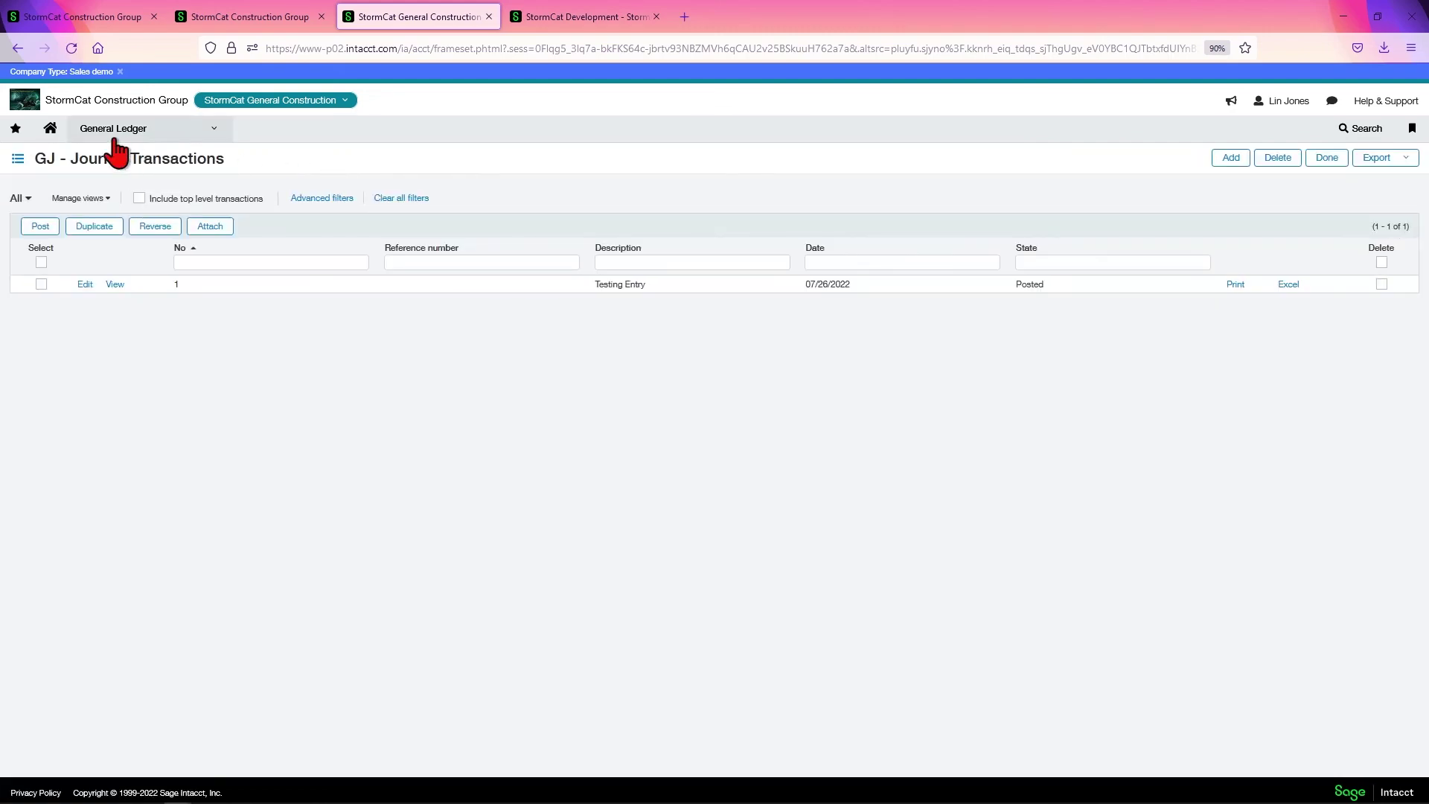
{"action": "left_click", "coordinate": [113, 128]}
{"action": "left_click", "coordinate": [605, 361]}
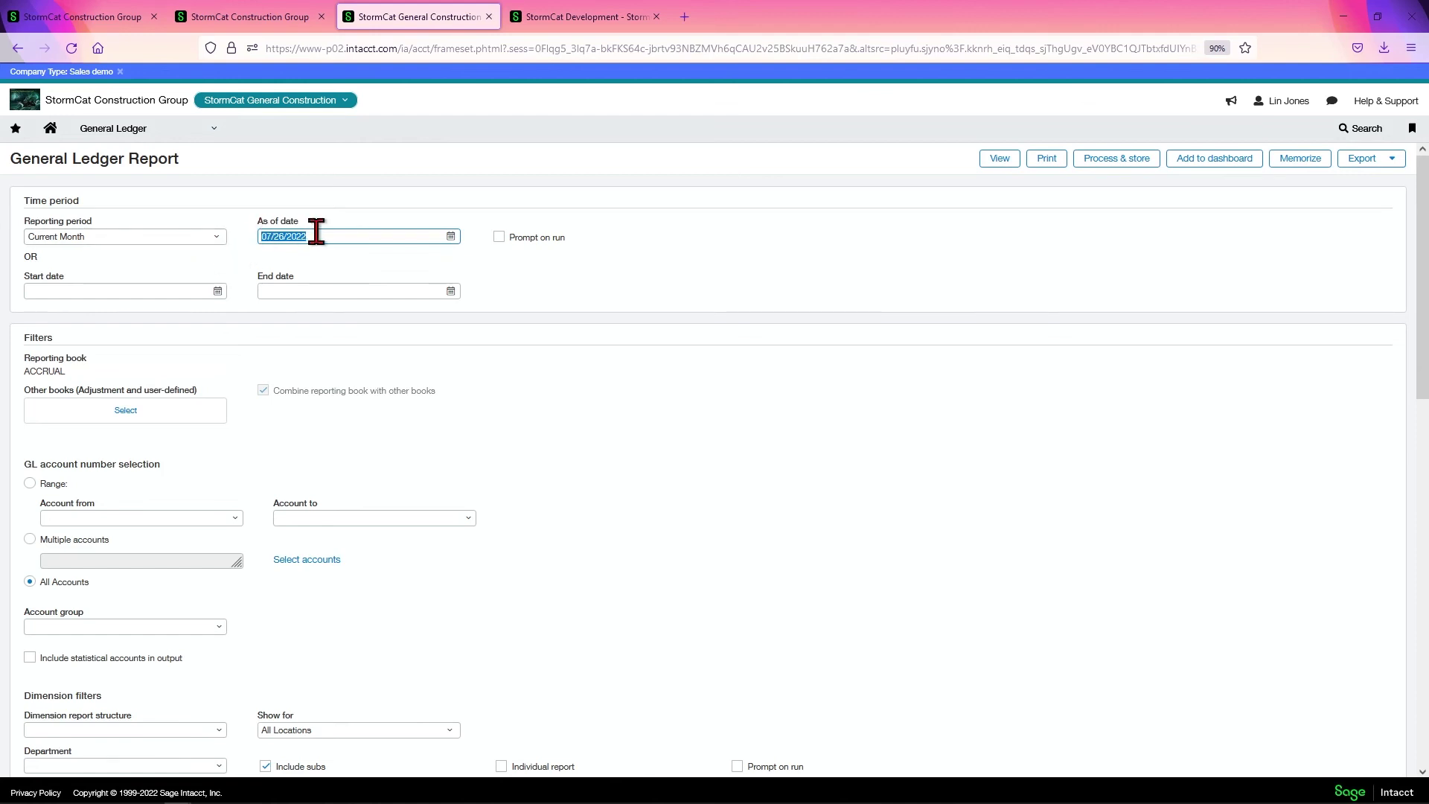
{"action": "type", "text": "073"}
{"action": "type", "text": "12"}
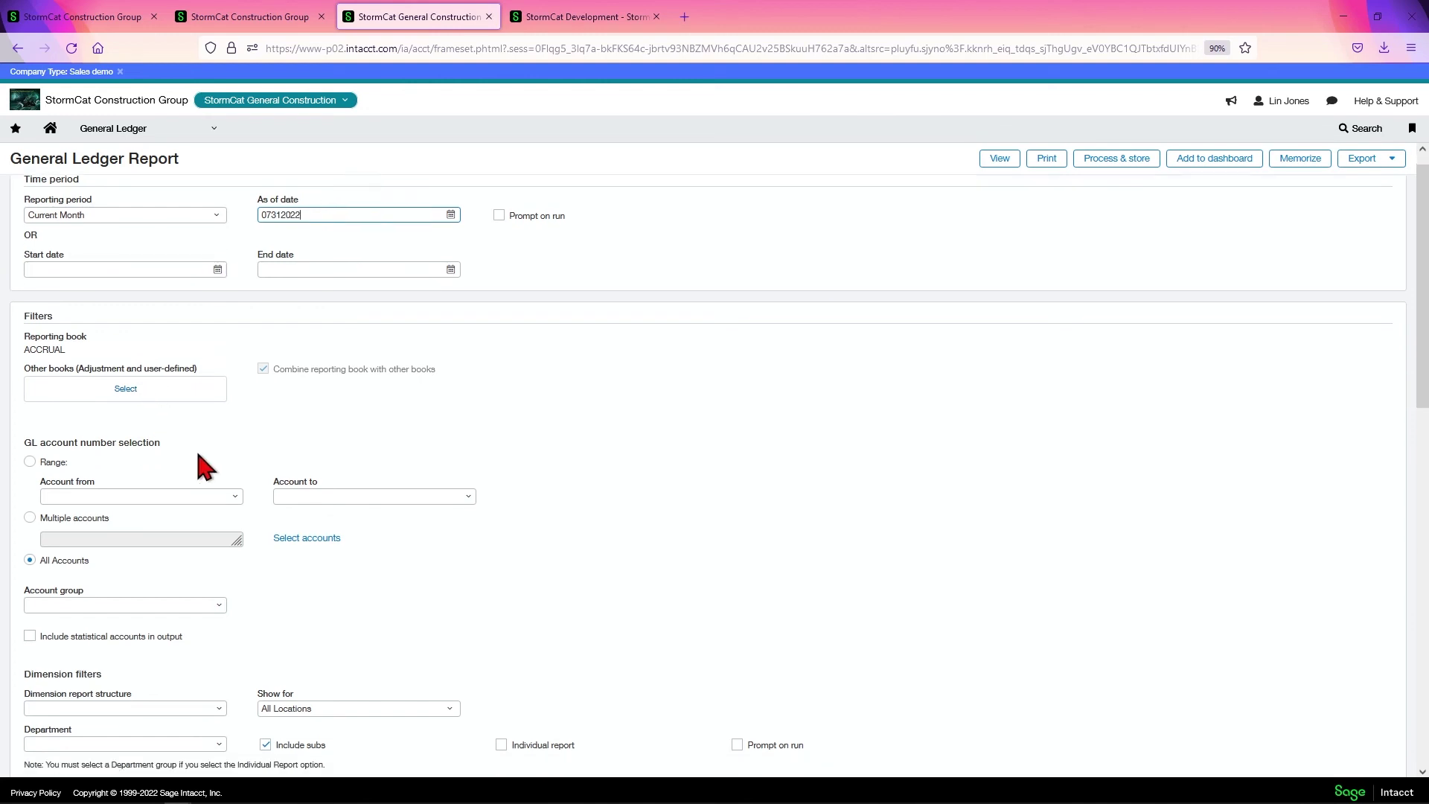
{"action": "scroll", "coordinate": [207, 457], "scroll_direction": "down", "scroll_amount": 2}
- Limit the report to account 5001--Cost of Sales - Labor and run it
{"action": "left_click", "coordinate": [192, 423]}
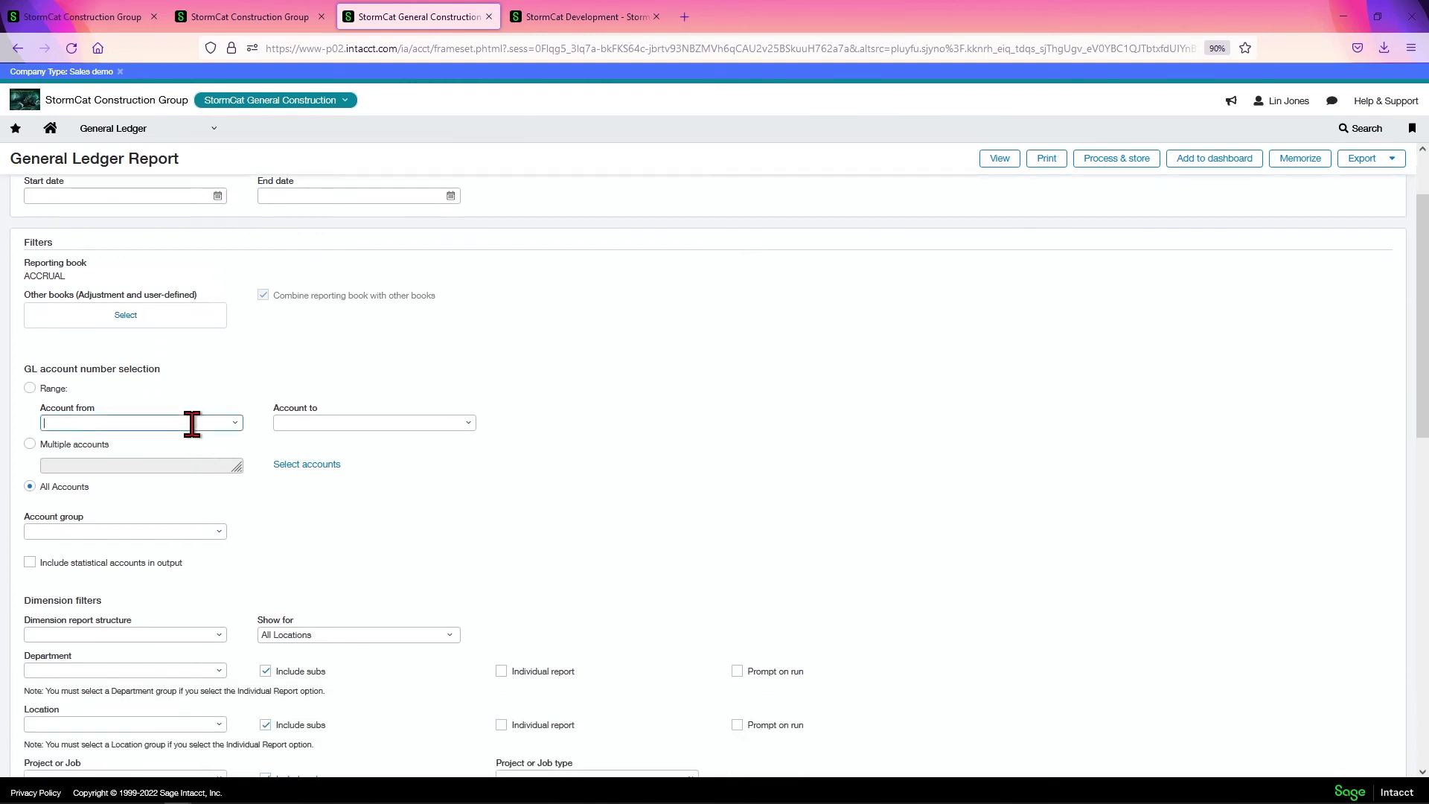
{"action": "type", "text": "5"}
{"action": "left_click", "coordinate": [157, 481]}
{"action": "scroll", "coordinate": [531, 497], "scroll_direction": "down", "scroll_amount": 1}
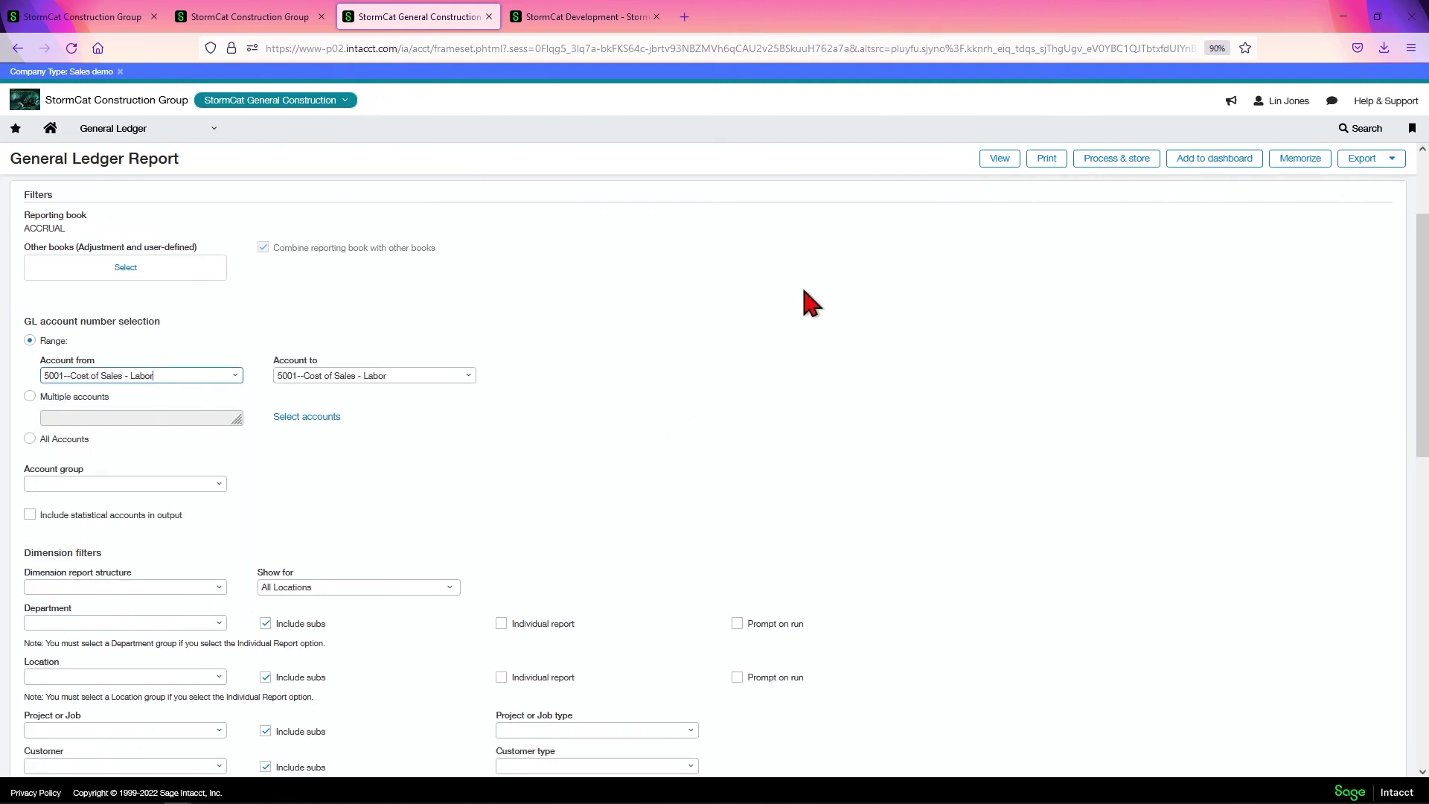
{"action": "left_click", "coordinate": [1000, 157]}
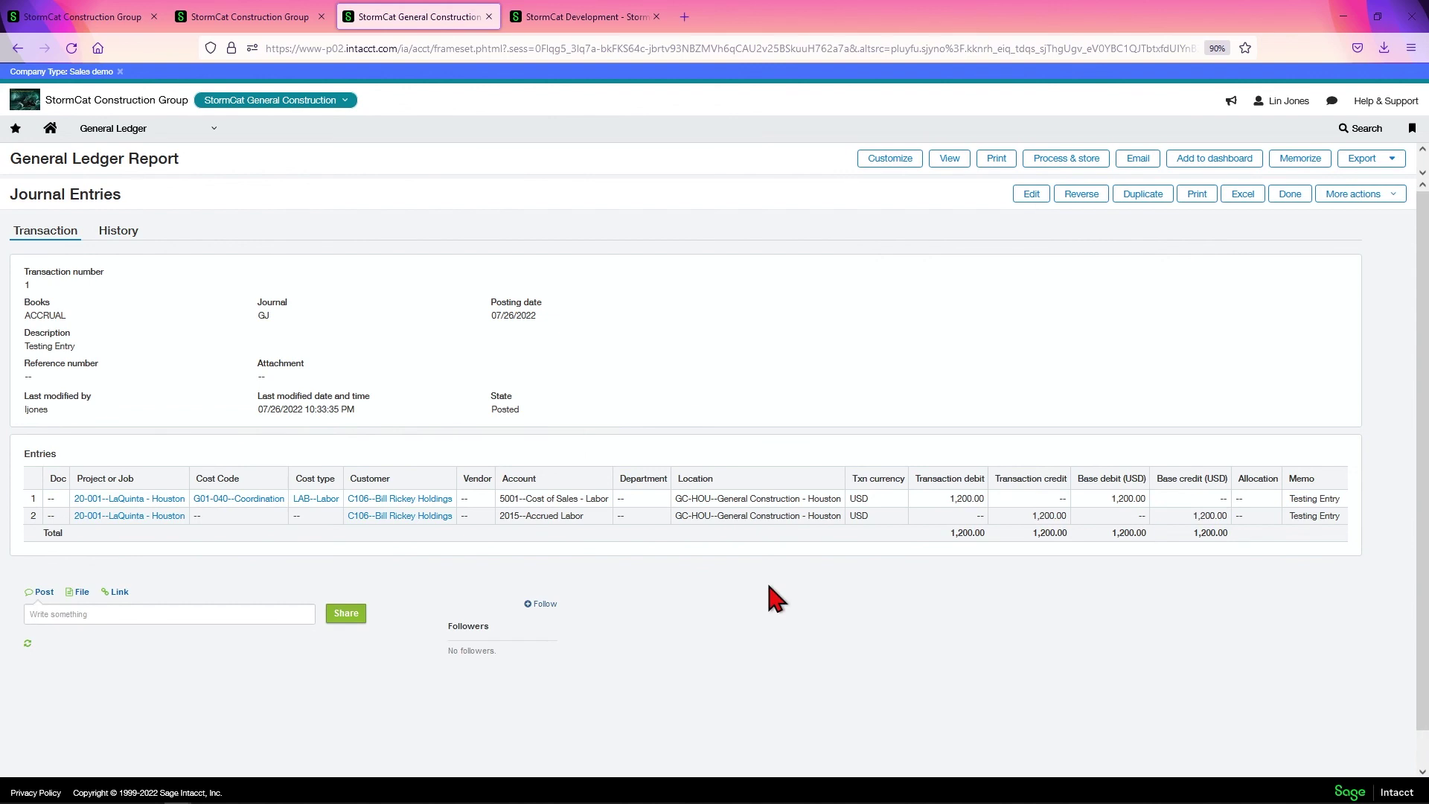
- Close the drilled-into posted entry details and return to the General Ledger report
{"action": "left_click", "coordinate": [1289, 193]}
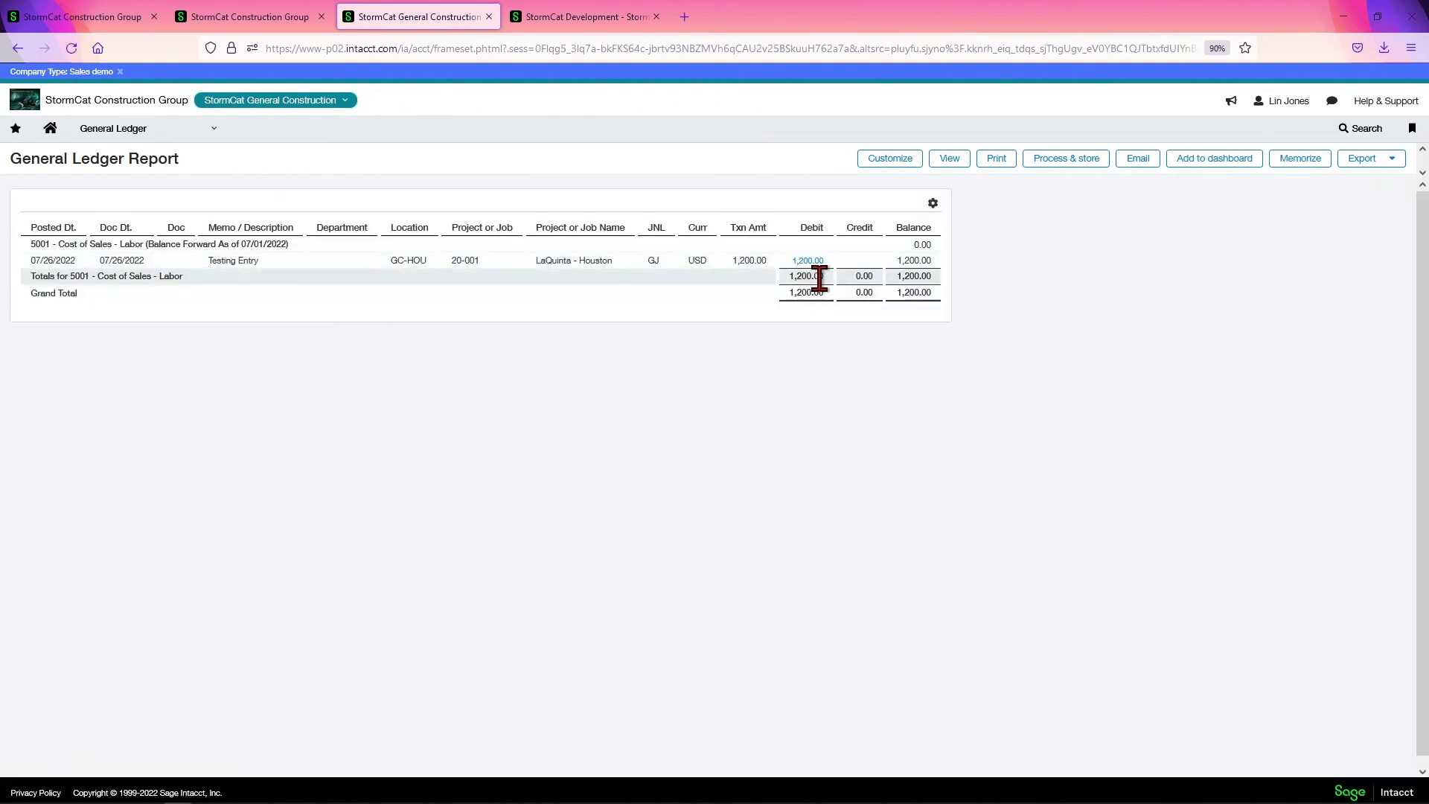
- Show the General Ledger navigation menu over the report
{"action": "left_click", "coordinate": [113, 128]}
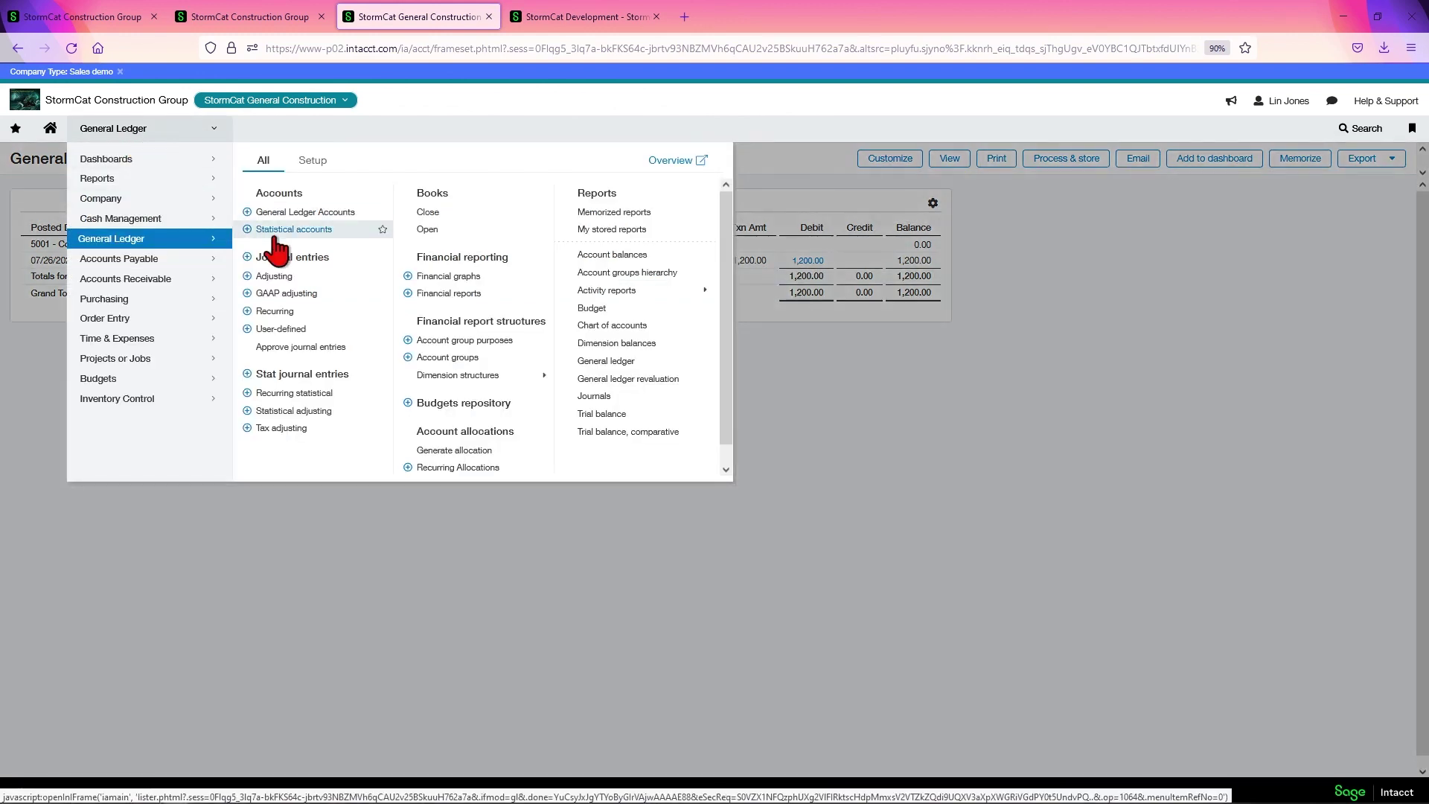